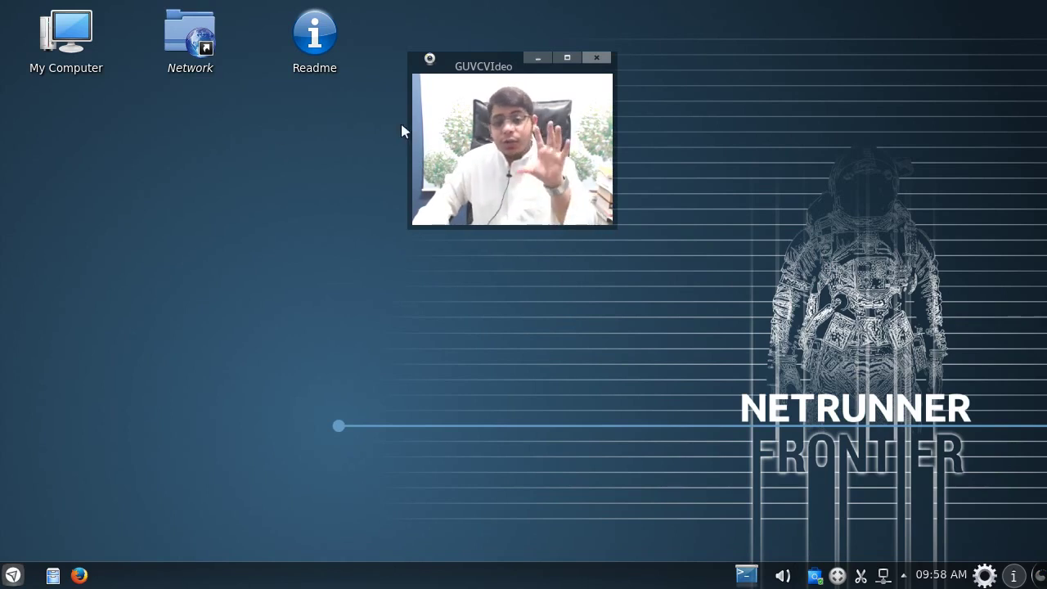
Step: Open the application launcher's own settings and close them without making changes
left_click_drag(460, 61, 867, 42)
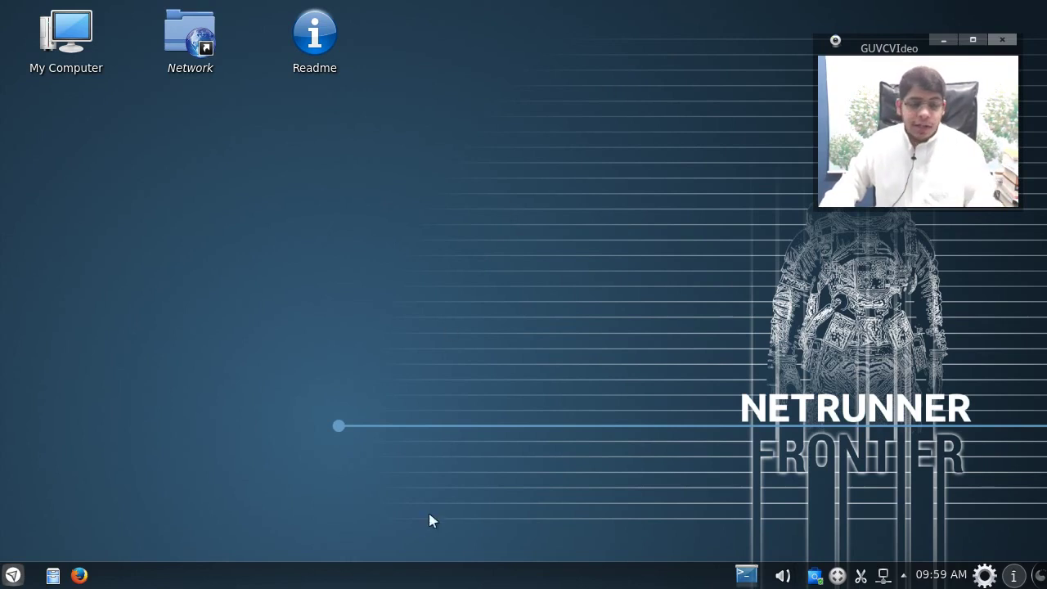
left_click(14, 577)
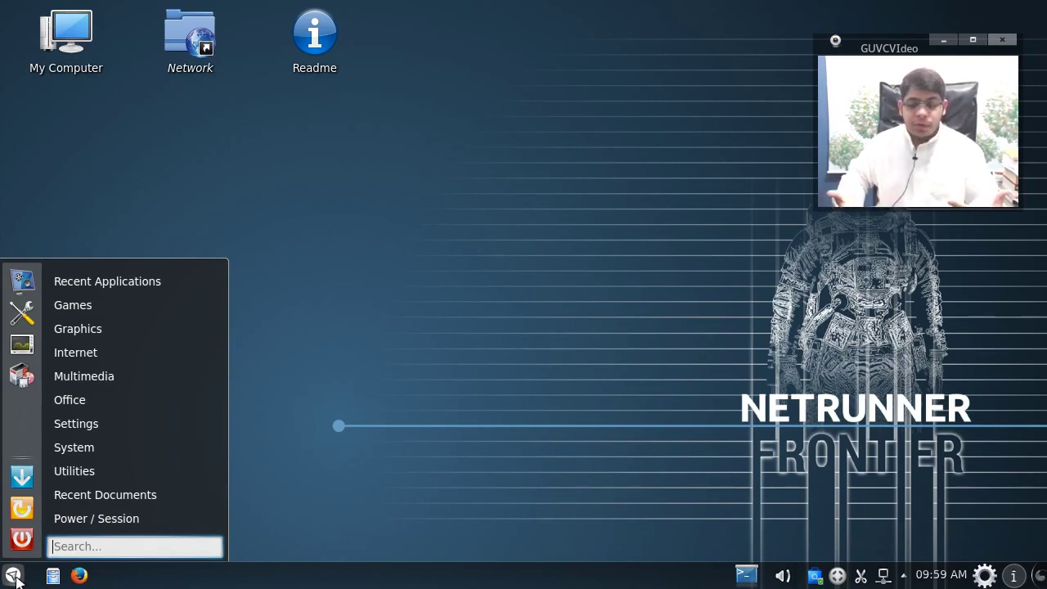
right_click(13, 577)
right_click(14, 577)
right_click(14, 577)
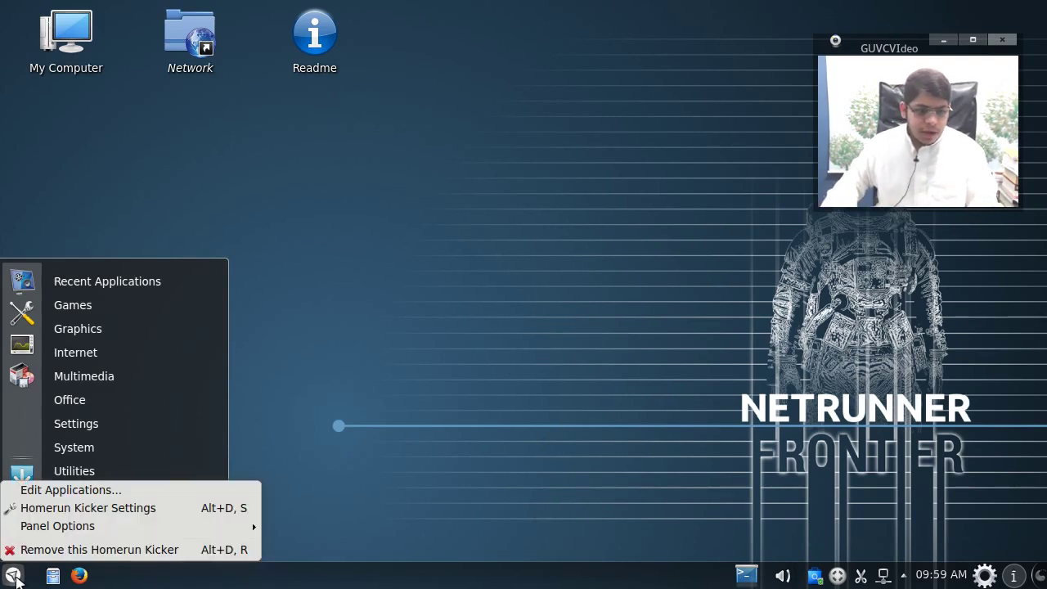
left_click(35, 512)
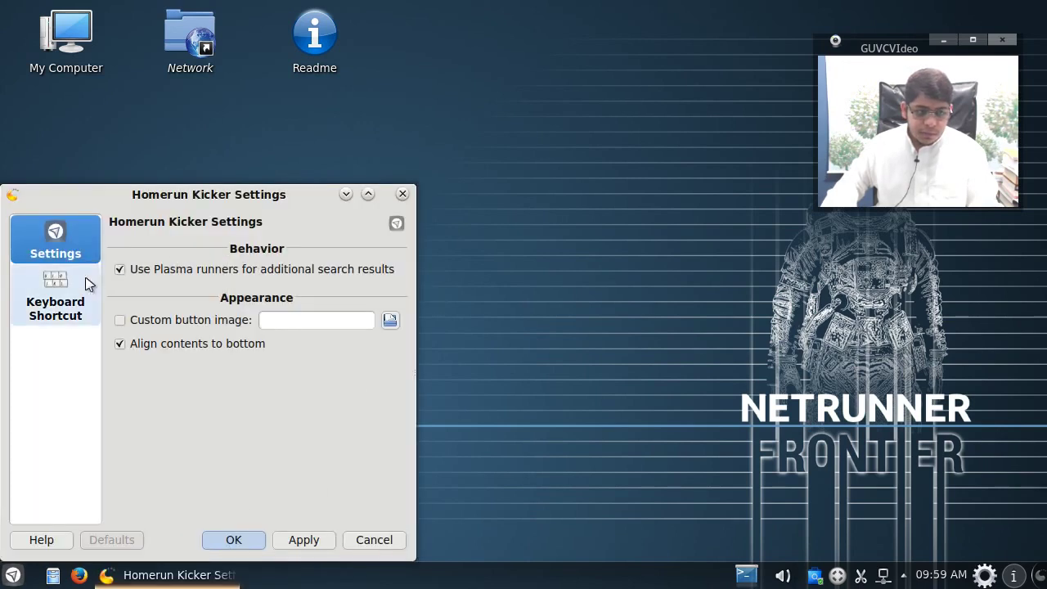
left_click(406, 193)
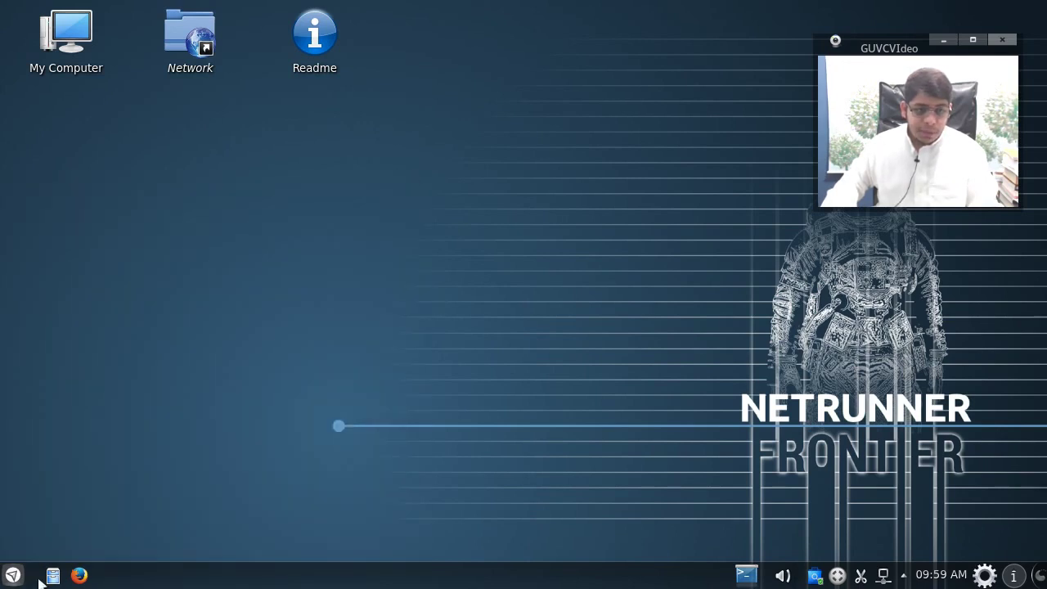
Step: Open the application launcher and browse through its categories
left_click(11, 577)
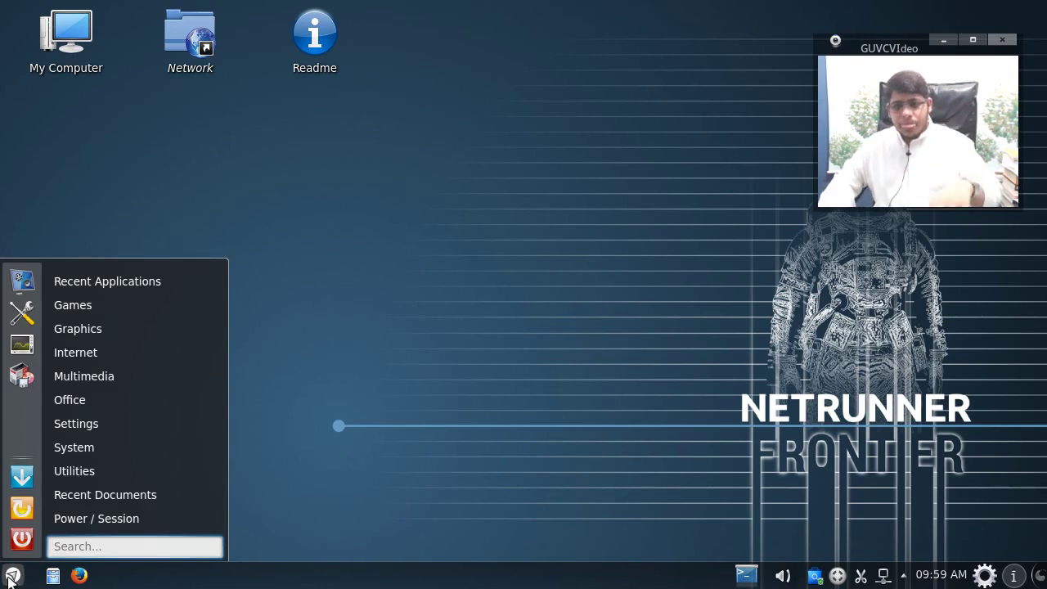
mouse_move(92, 281)
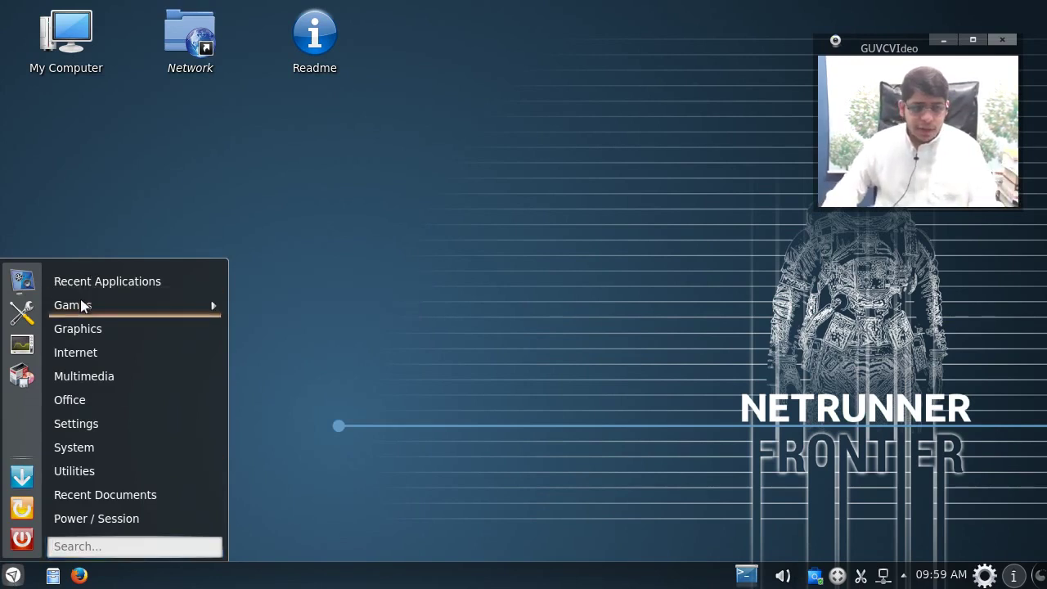
mouse_move(85, 305)
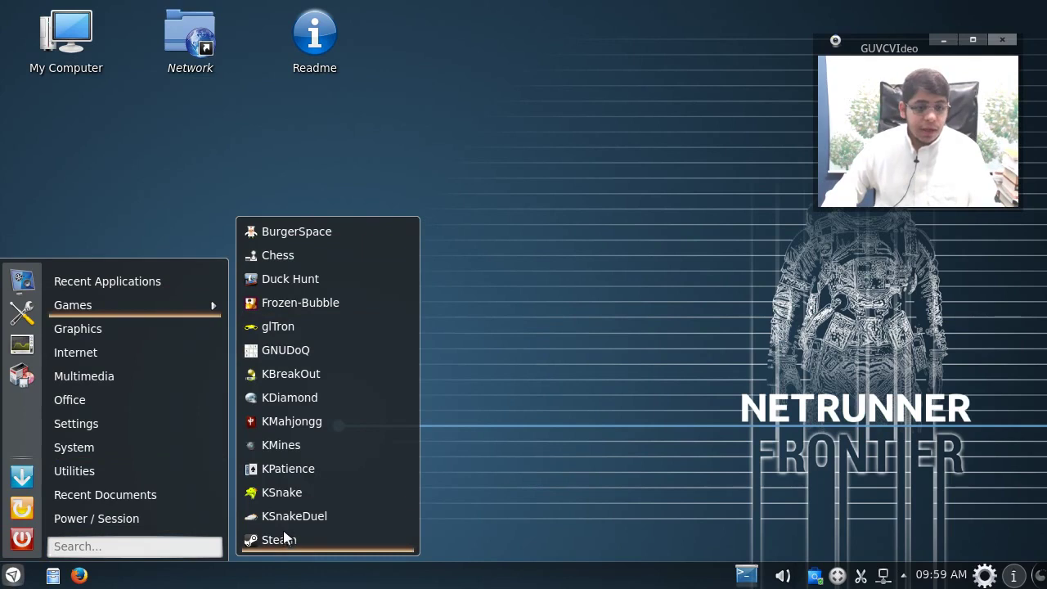
mouse_move(187, 333)
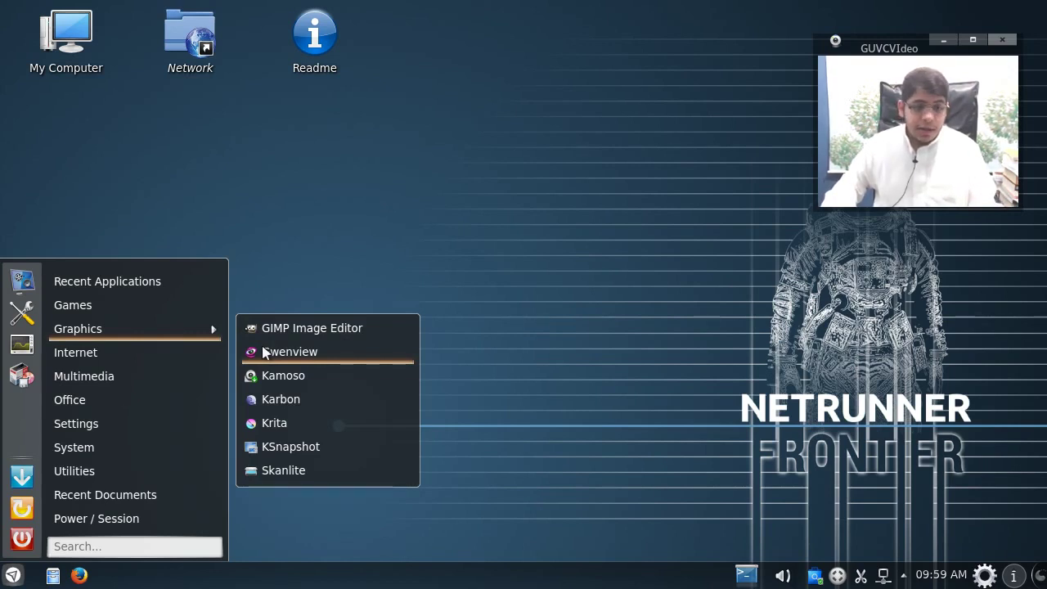
mouse_move(207, 355)
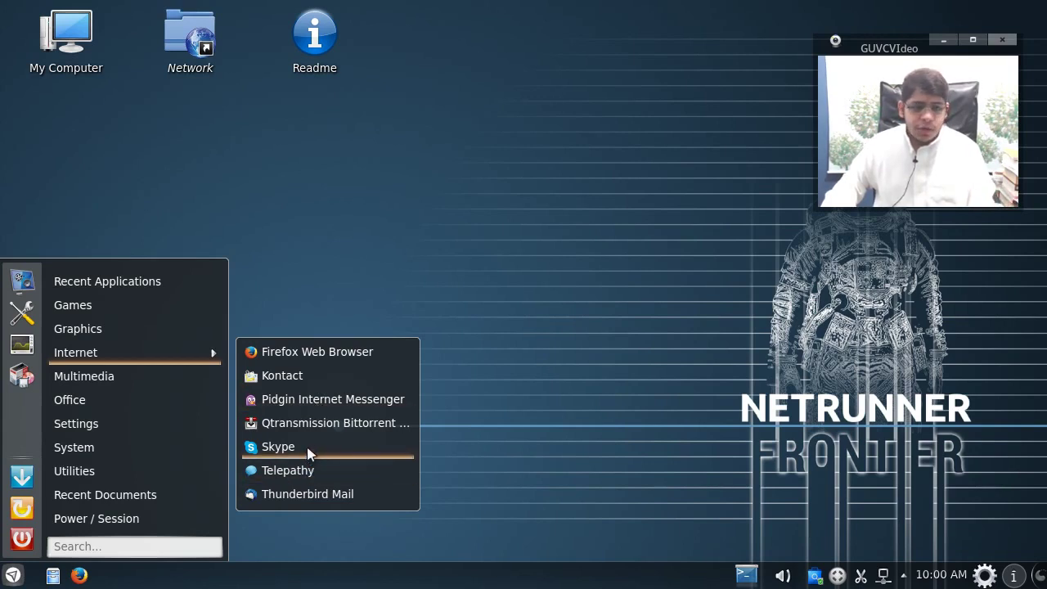
mouse_move(105, 375)
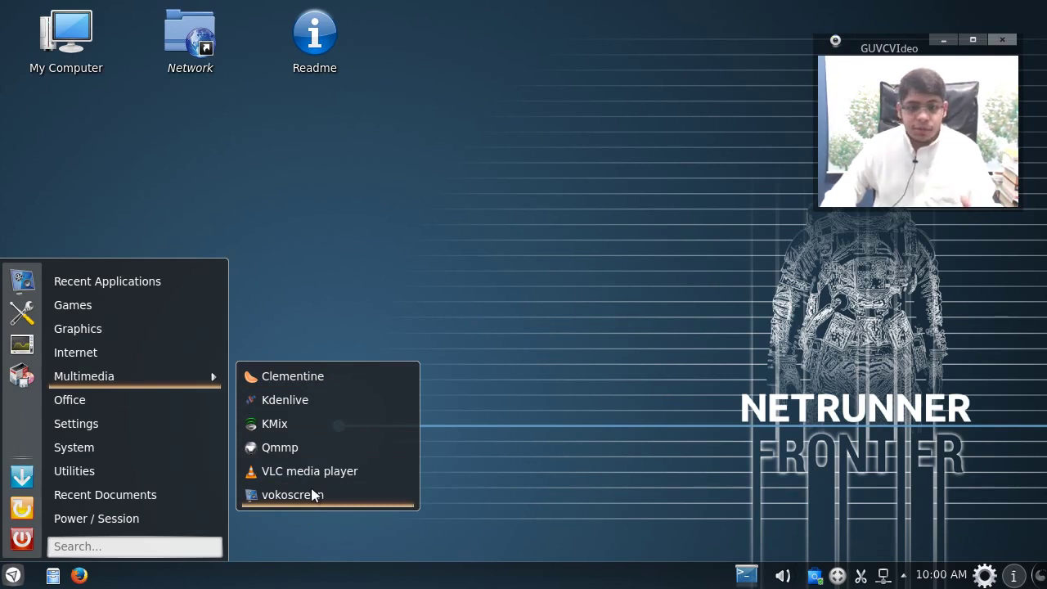
Step: Start the vokoscreen screen recorder, move its window lower, then close it
left_click(314, 495)
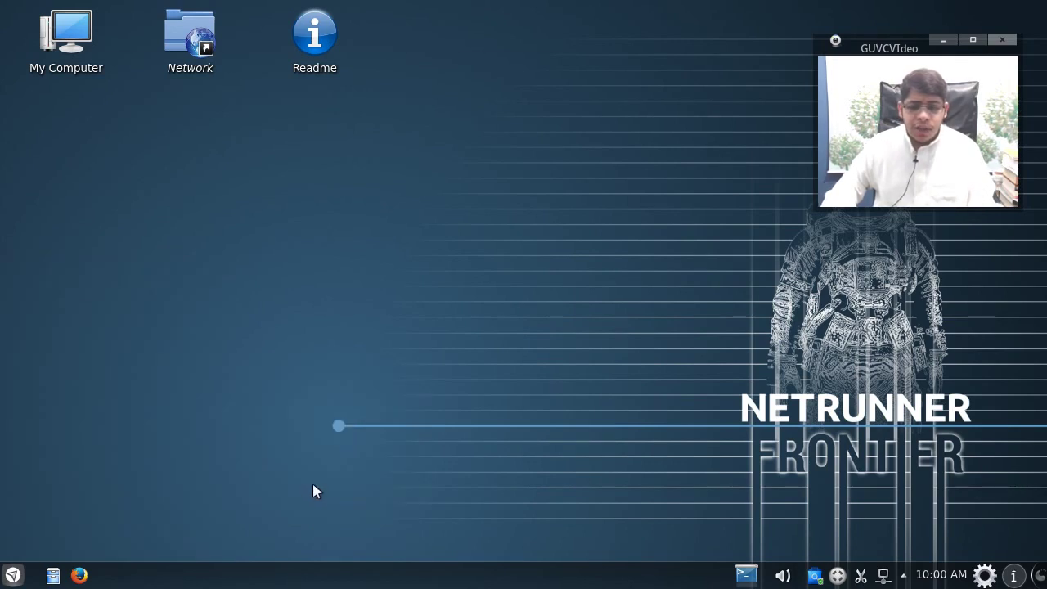
left_click_drag(299, 79, 378, 213)
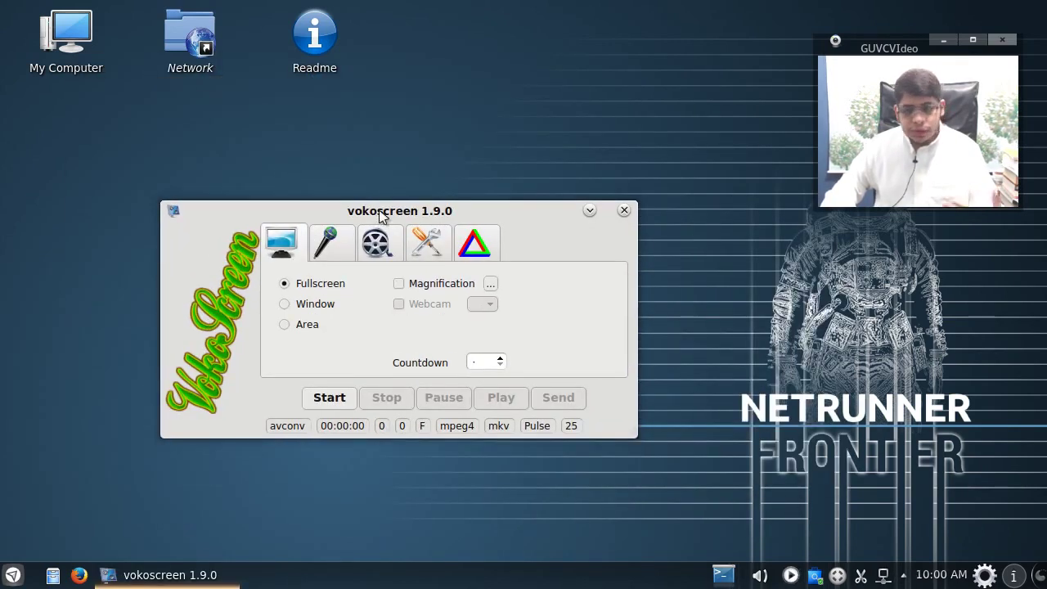
left_click(624, 211)
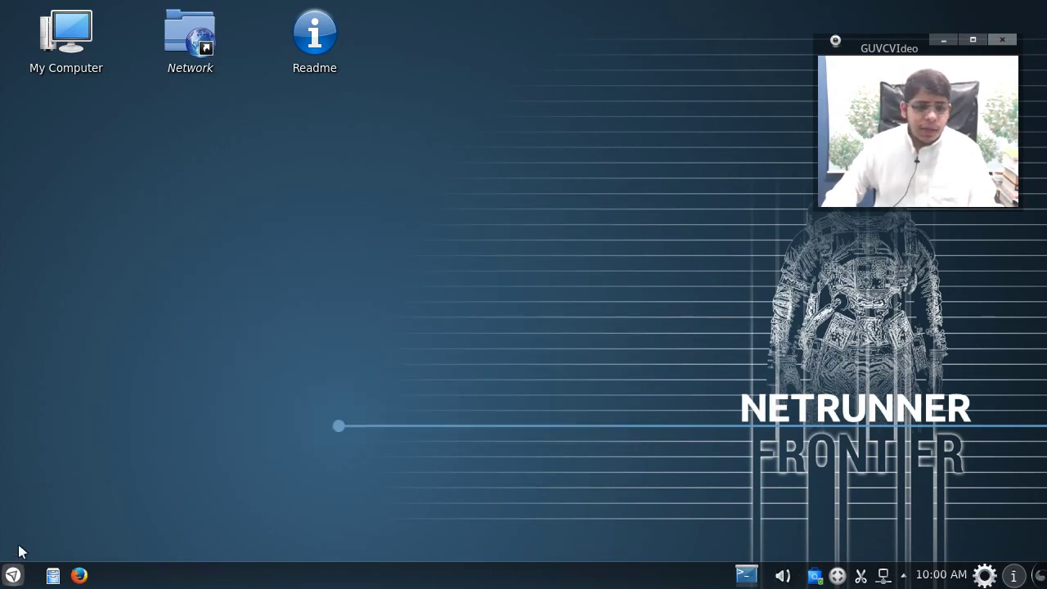
Step: Open the launcher again and bring up its System category
left_click(13, 575)
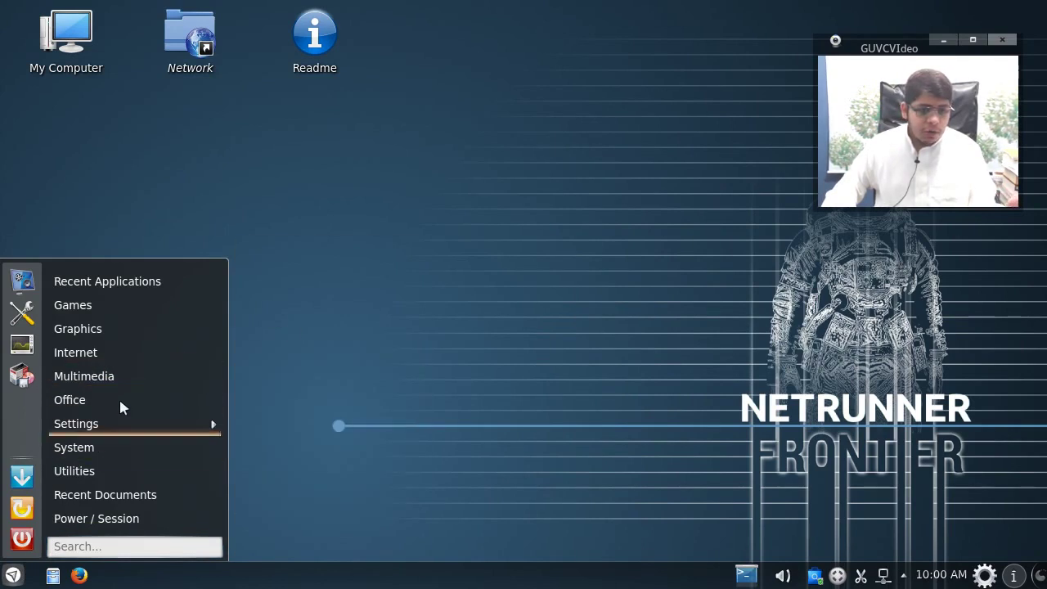
mouse_move(117, 400)
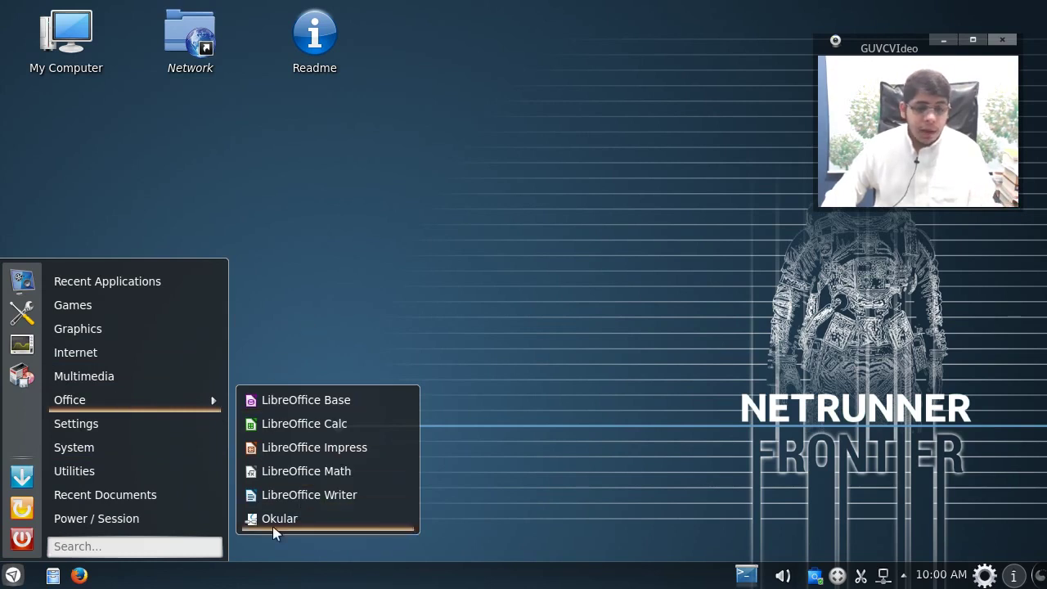
mouse_move(153, 442)
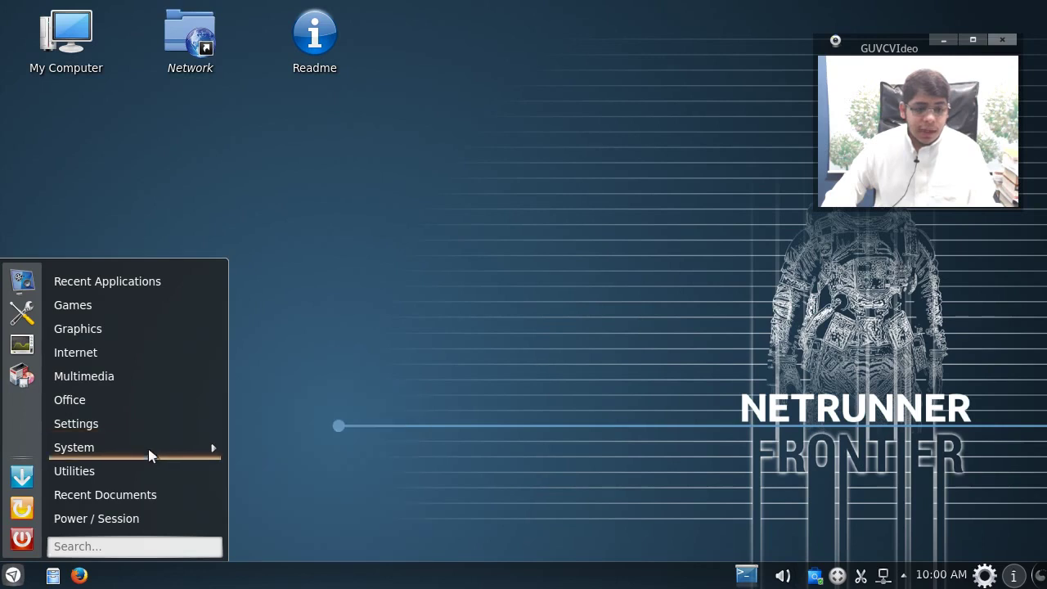
mouse_move(146, 478)
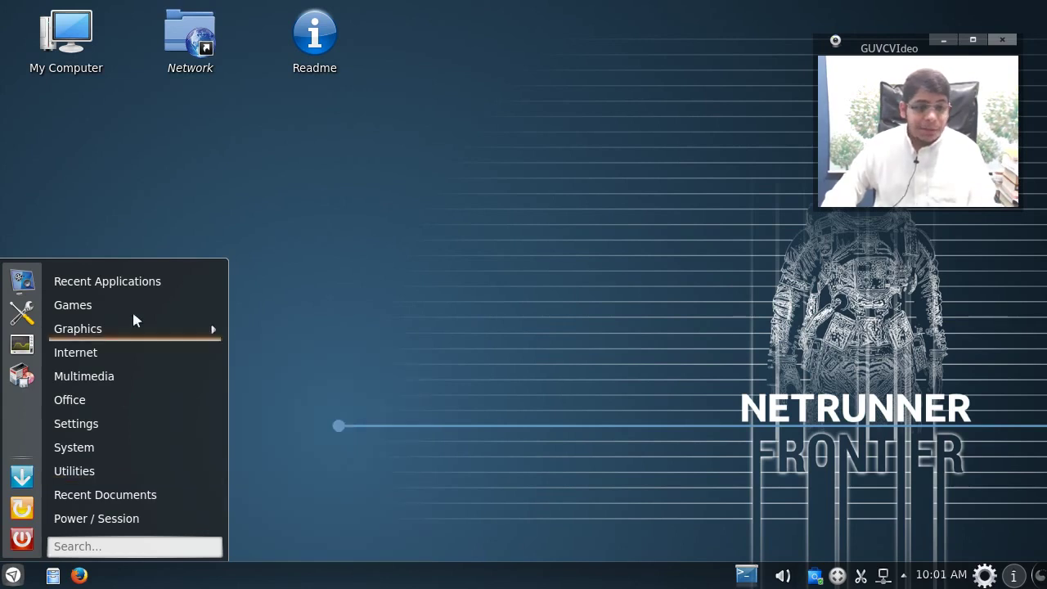
mouse_move(115, 304)
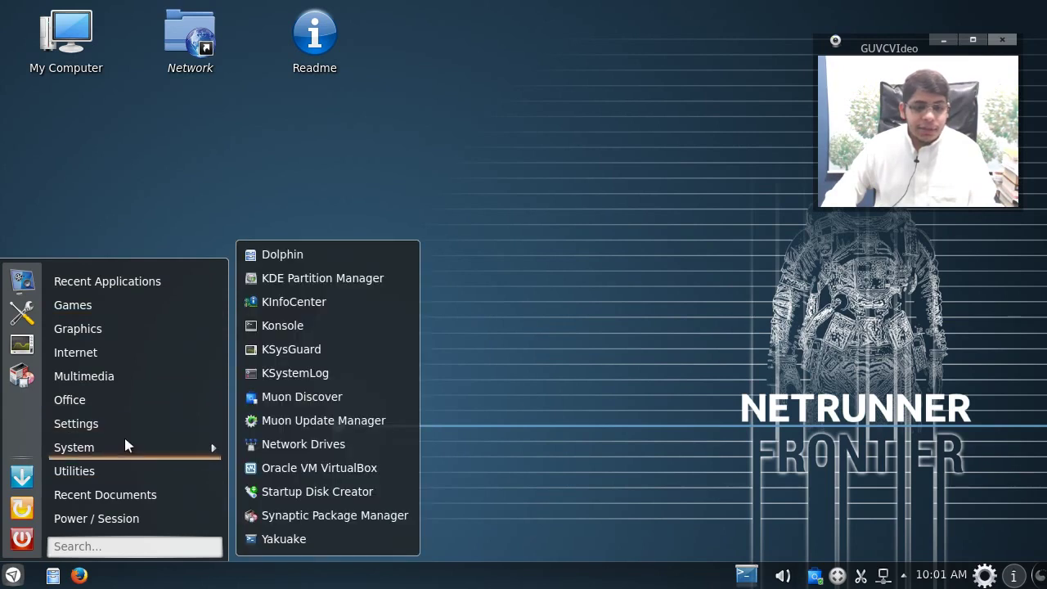
Step: Start Muon Update Manager from the System menu to see the seven pending kernel updates
left_click(356, 420)
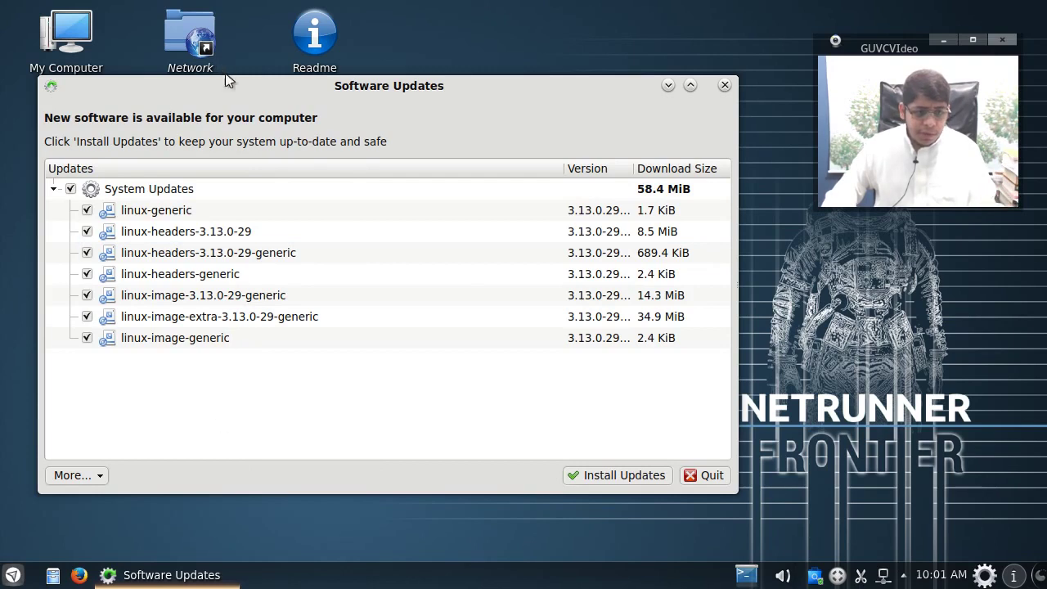
Step: Close the Software Updates window and look through the application launcher
left_click(725, 85)
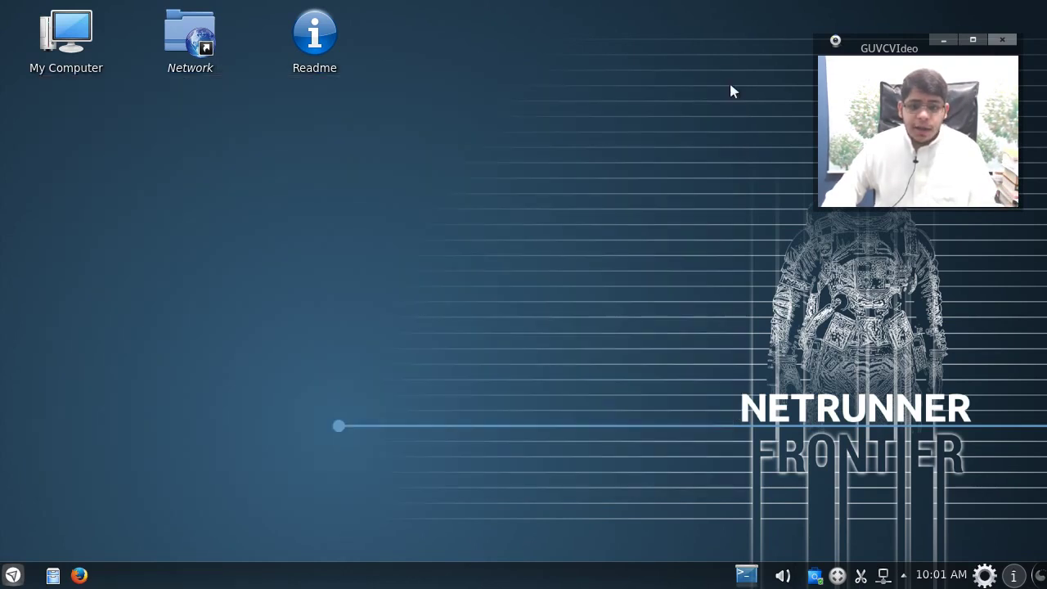
left_click(13, 576)
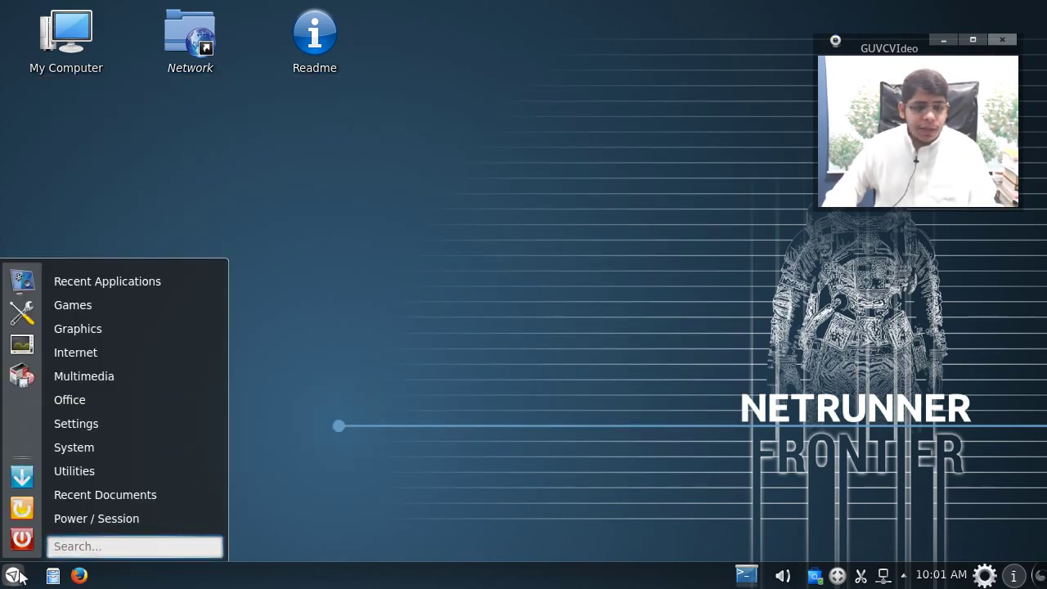
mouse_move(94, 469)
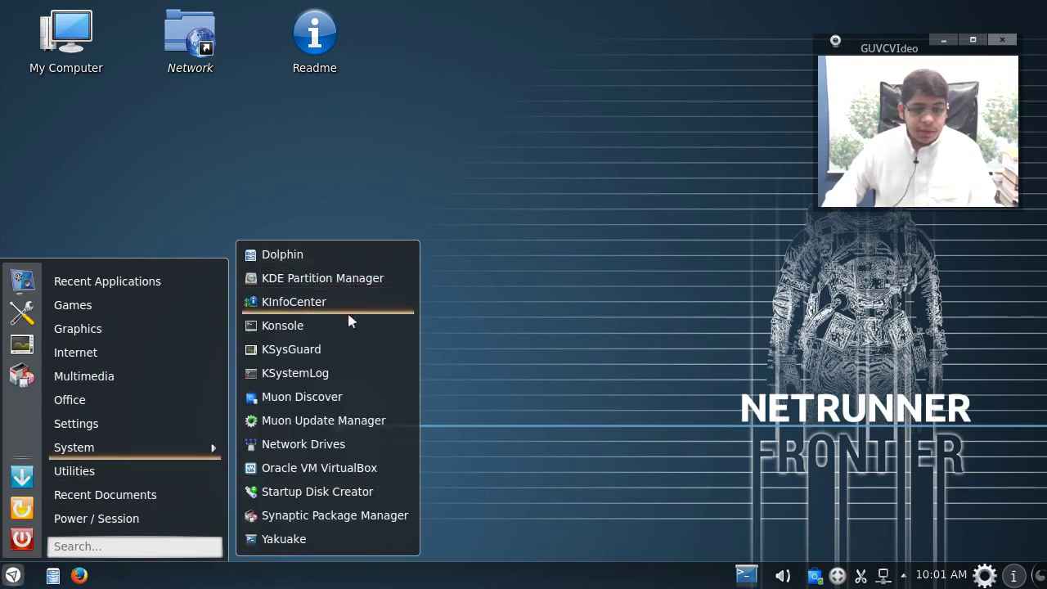
left_click(343, 517)
Step: Open System Settings, maximize and restore it, close it, then reopen the launcher's System submenu
left_click(13, 575)
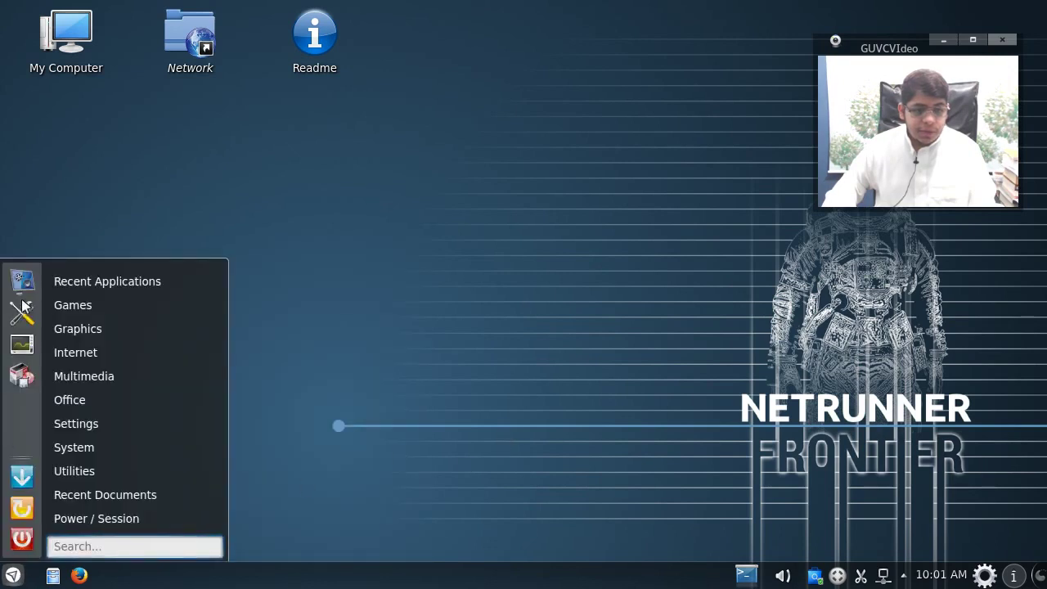
left_click(22, 309)
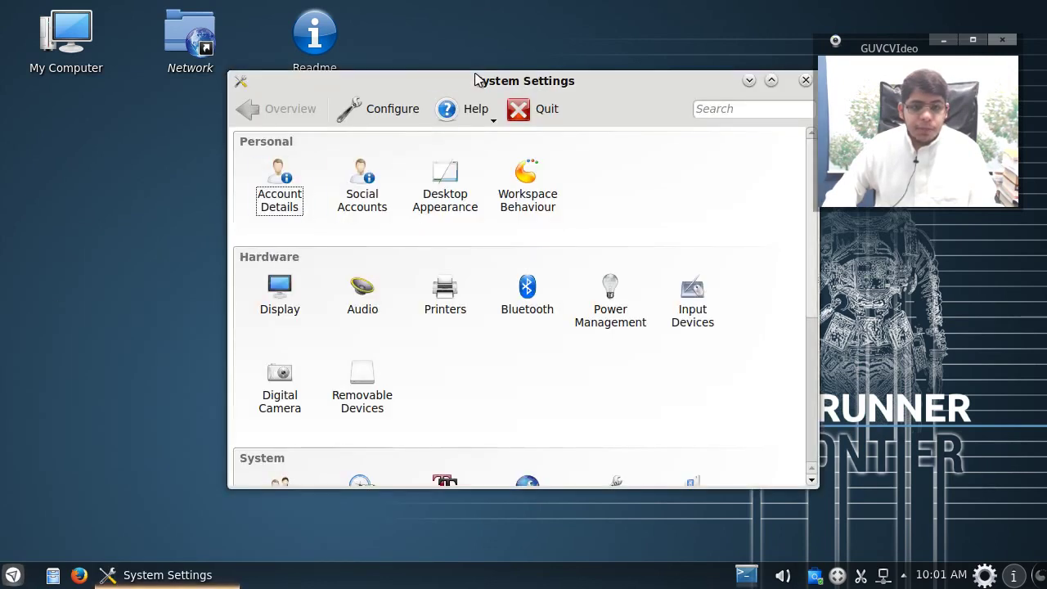
double_click(477, 81)
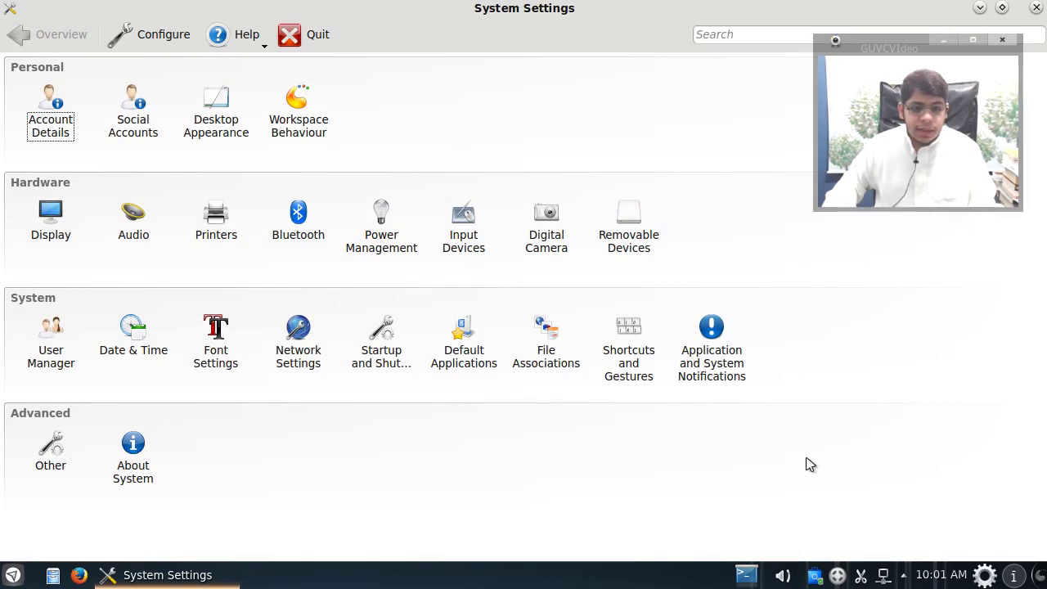
double_click(515, 25)
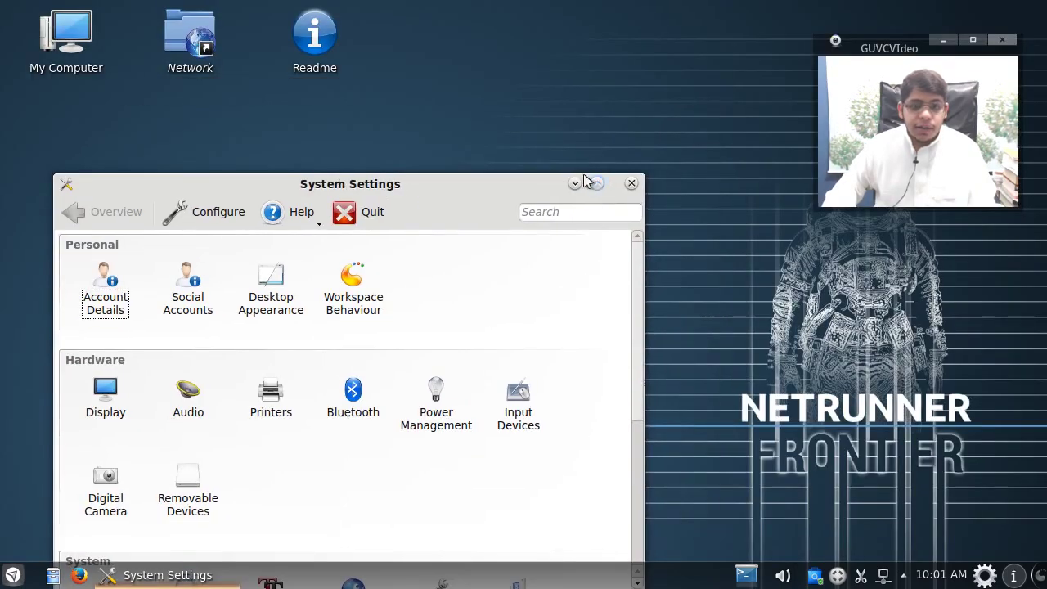
left_click(627, 182)
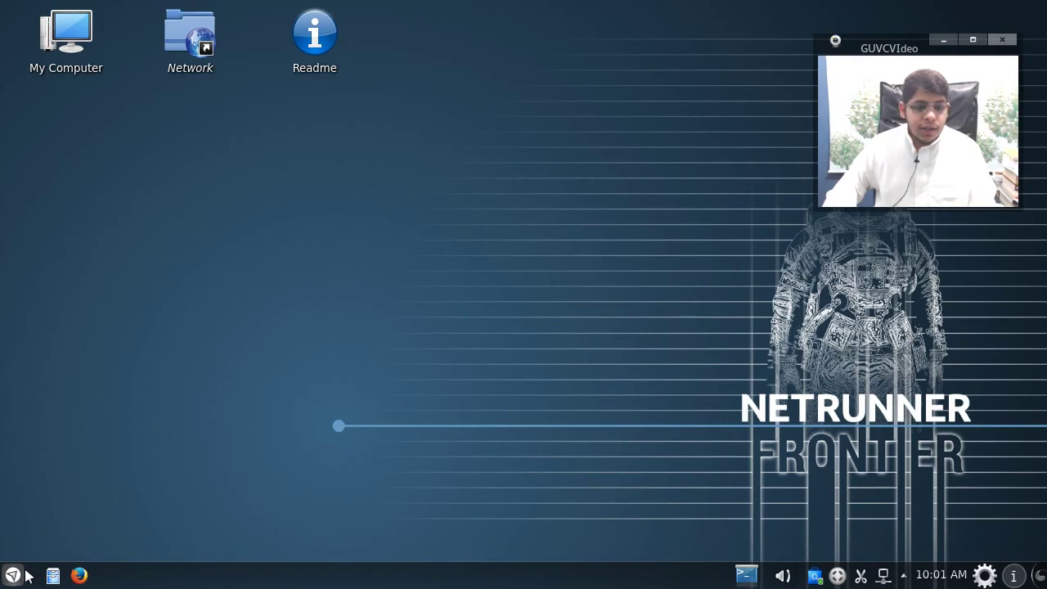
left_click(18, 575)
mouse_move(77, 454)
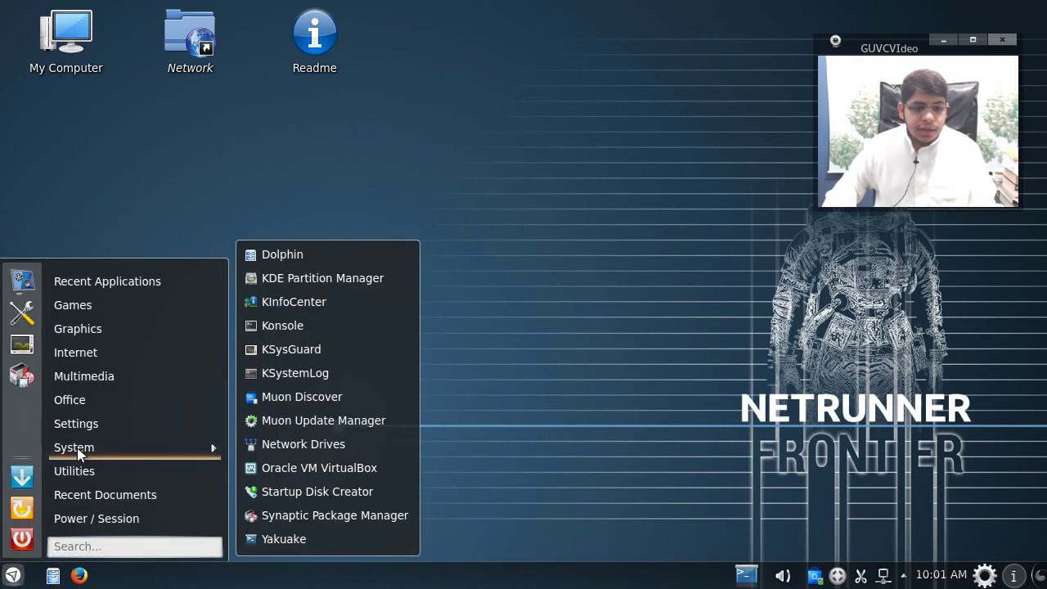
Step: Launch Muon Discover, reposition its window, and briefly maximize then restore it
left_click(319, 399)
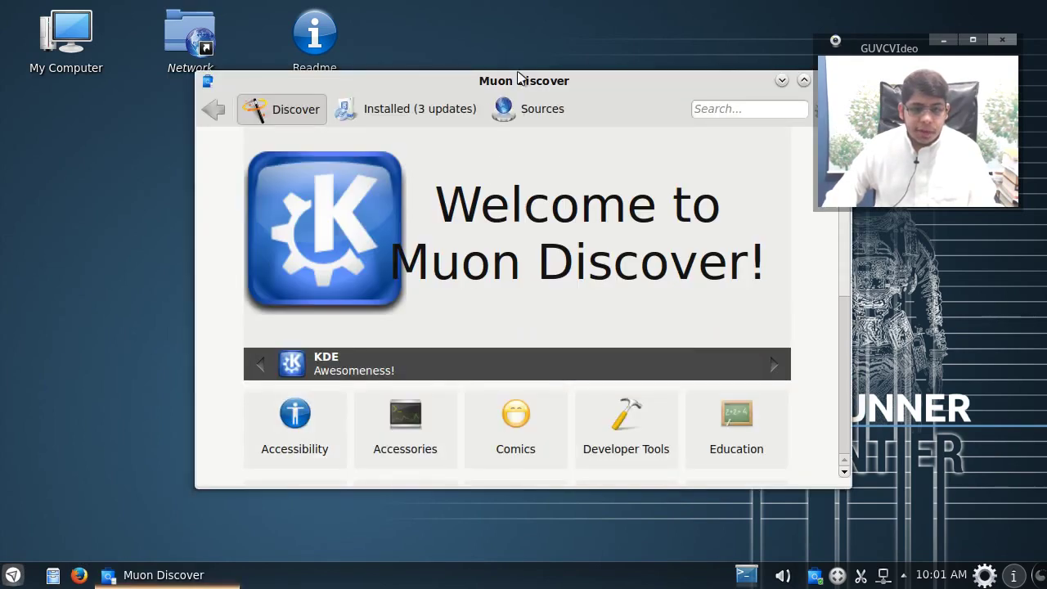
left_click_drag(520, 85, 394, 72)
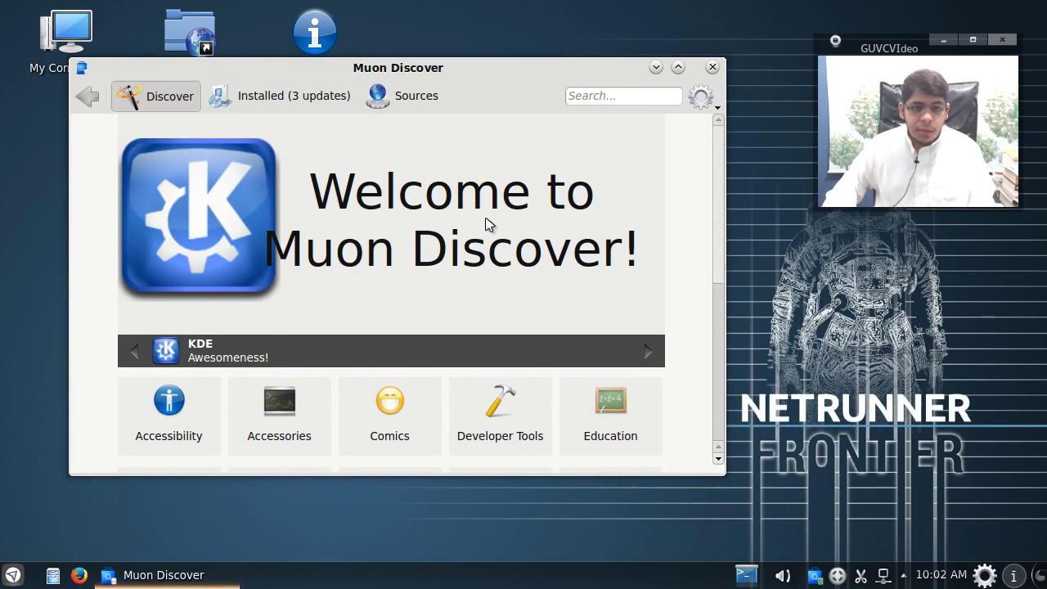
scroll(695, 303, "down", 5)
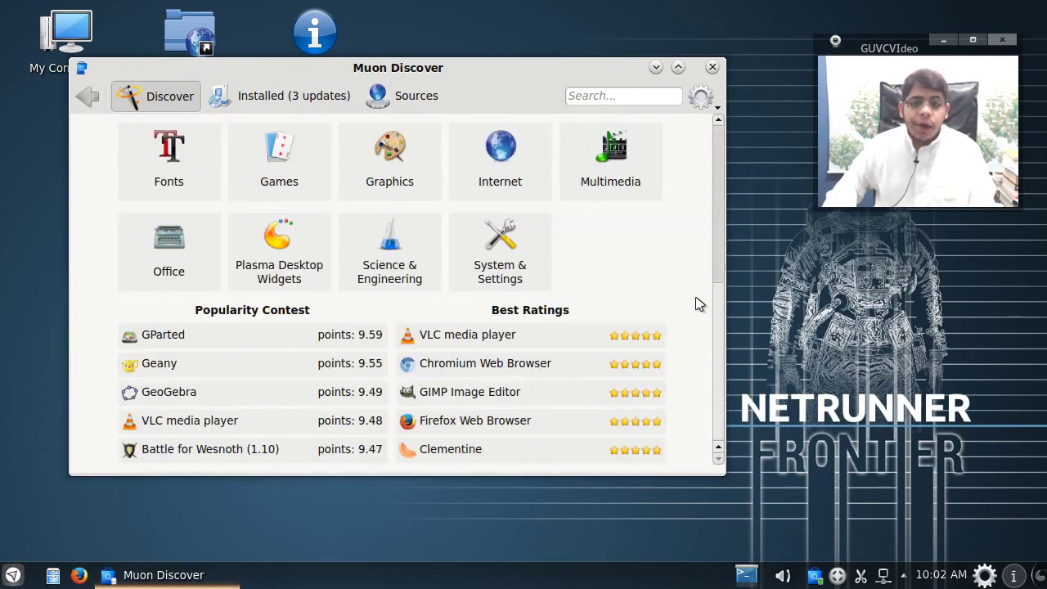
left_click_drag(714, 356, 697, 371)
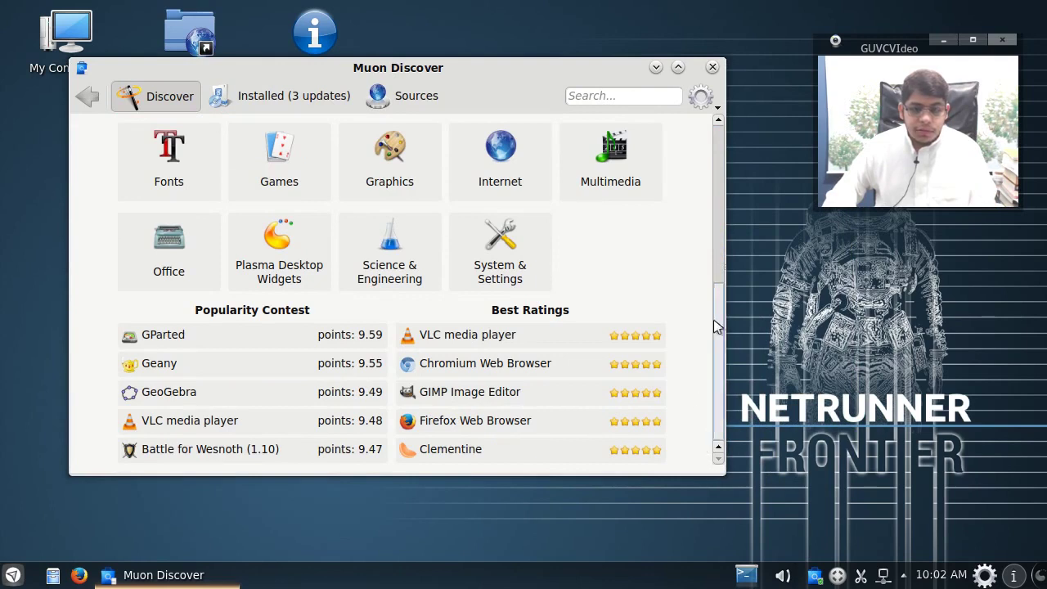
left_click(678, 67)
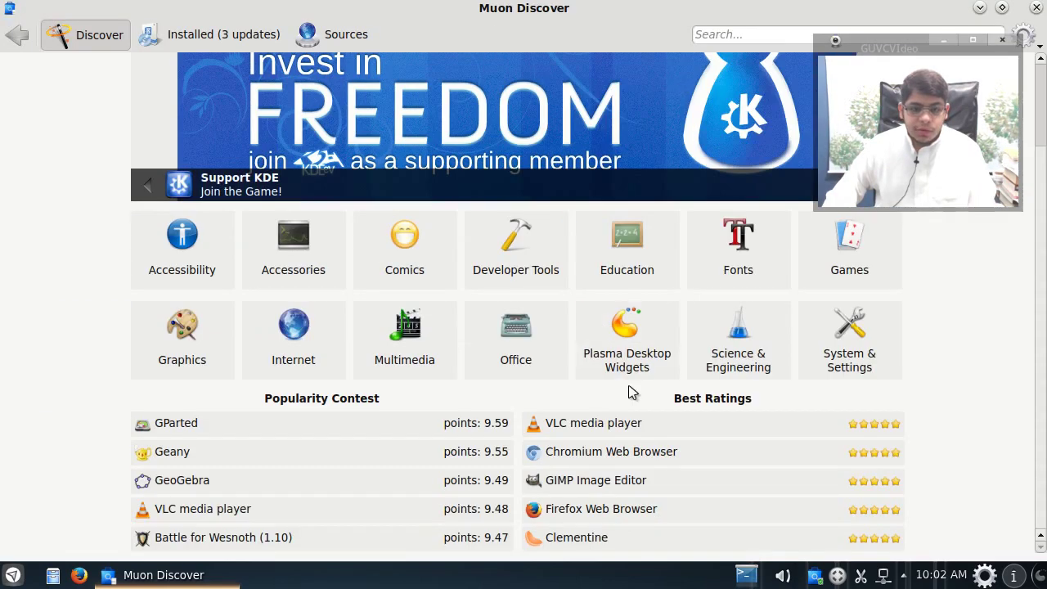
scroll(93, 399, "up", 3)
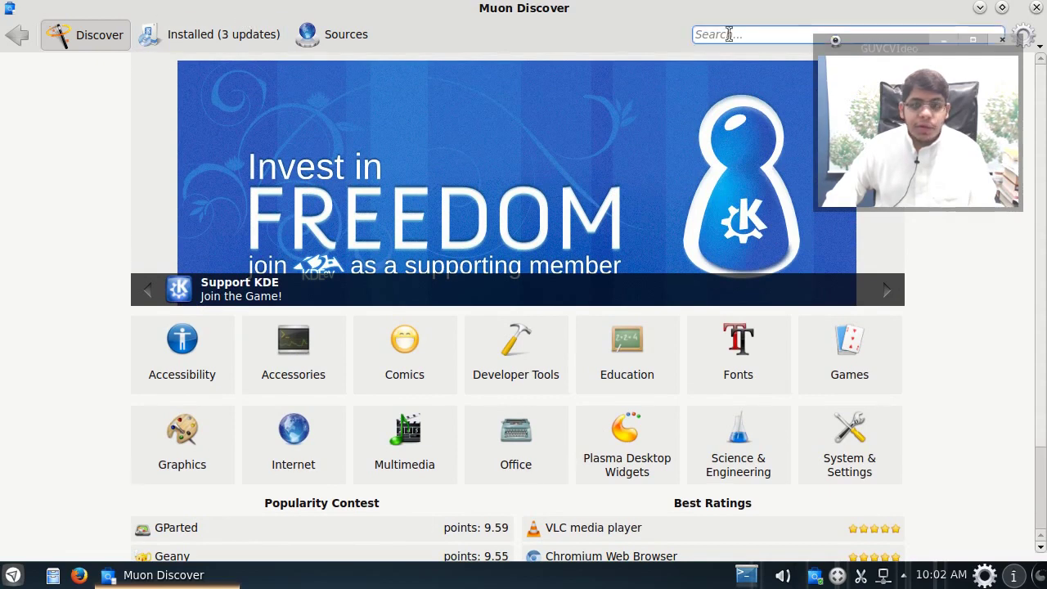
left_click(1002, 8)
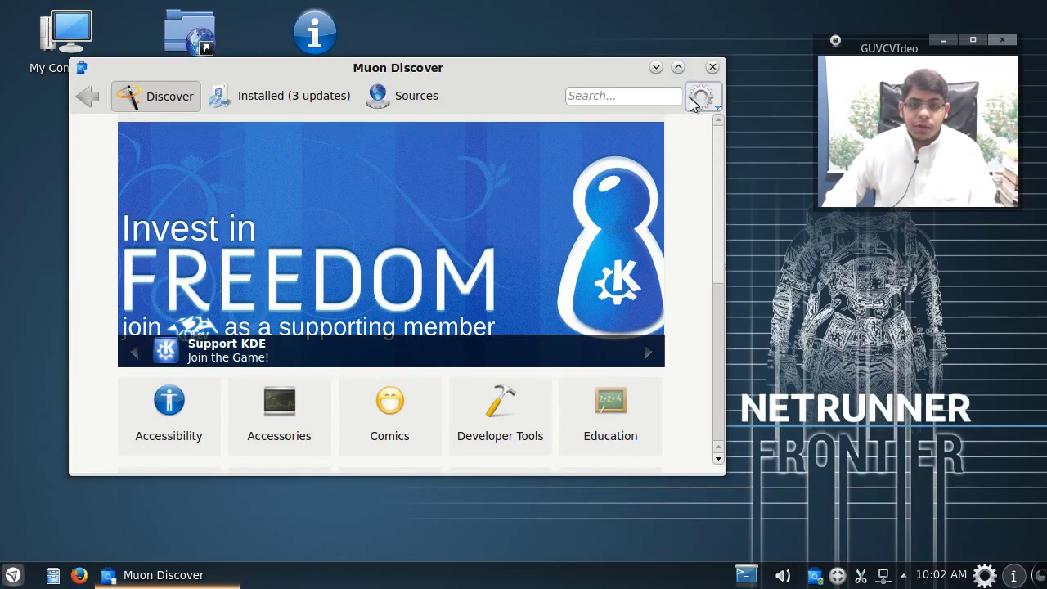
Step: View Help > About Muon Discover, including its authors list, then close it
left_click(701, 95)
mouse_move(712, 142)
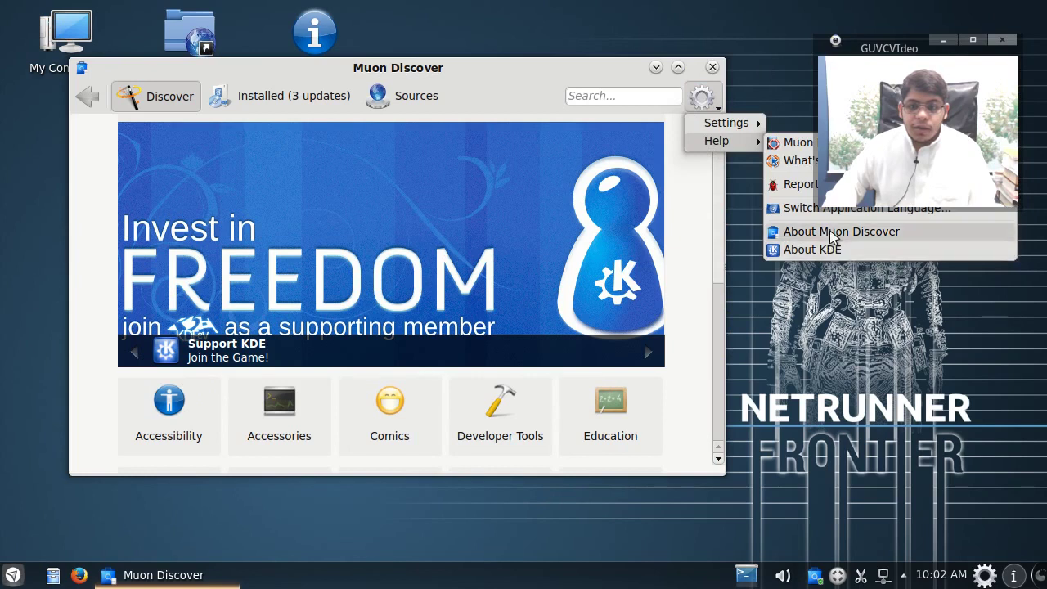
left_click(830, 235)
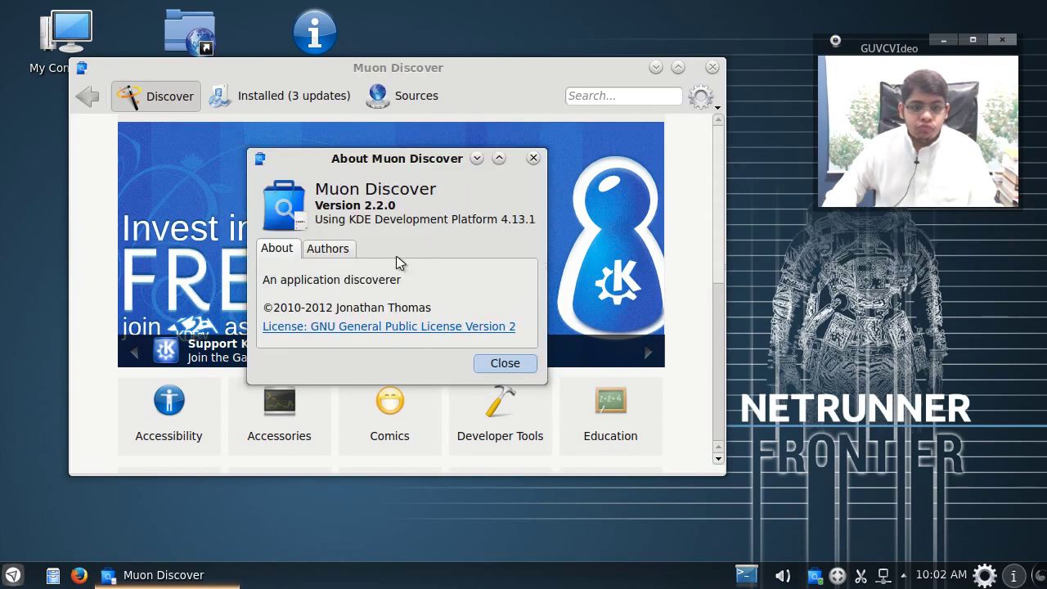
left_click(348, 250)
scroll(449, 305, "down", 1)
scroll(449, 304, "up", 1)
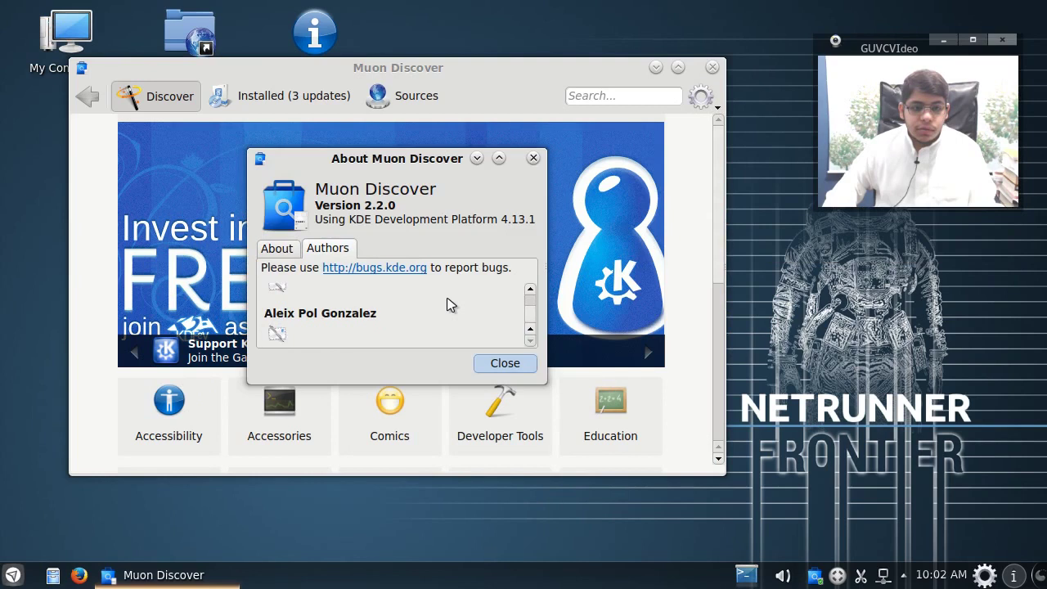
left_click(275, 249)
left_click(498, 366)
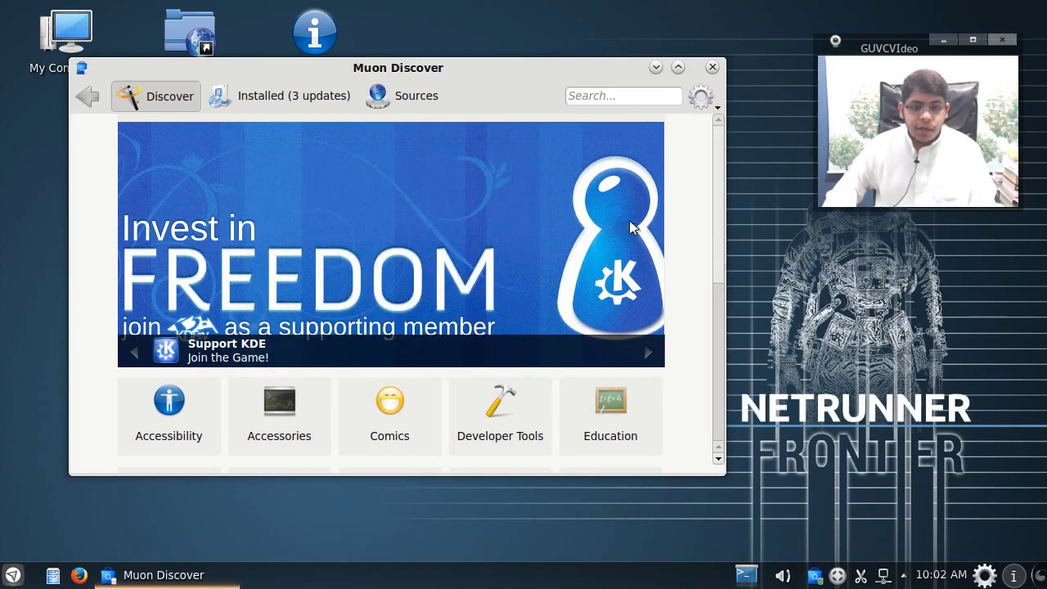
Step: Maximize Discover, browse the Developer Tools category, then return to the home page
left_click(678, 67)
scroll(499, 368, "down", 2)
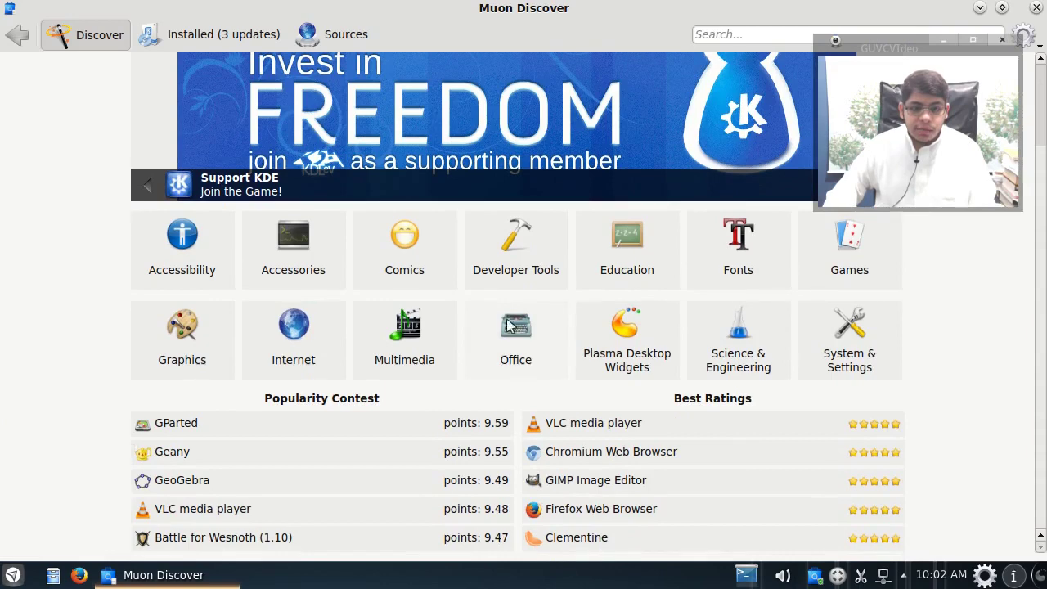
left_click(523, 271)
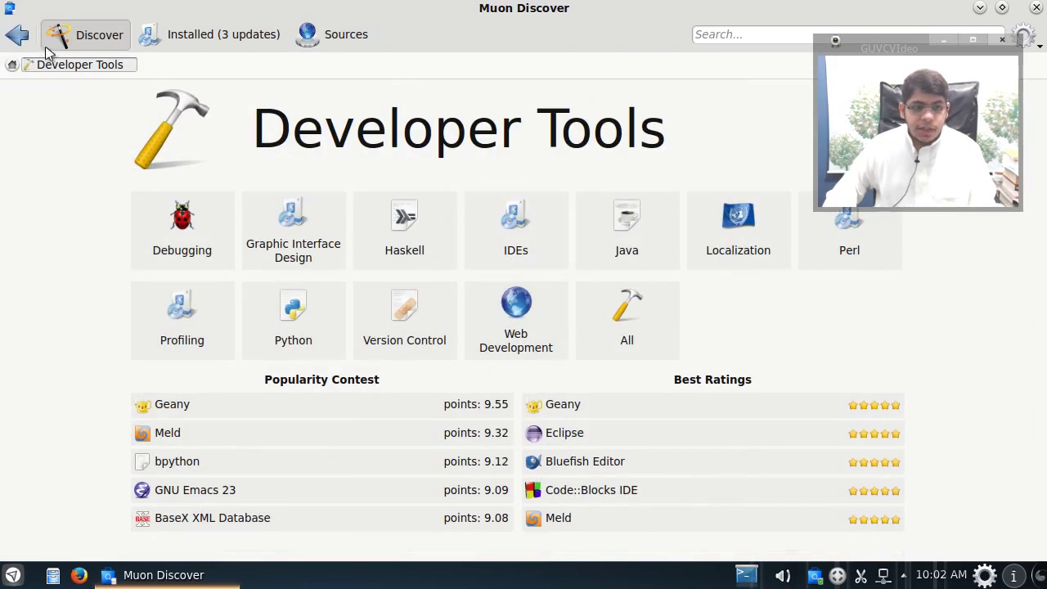
left_click(16, 34)
scroll(342, 468, "up", 2)
scroll(342, 468, "down", 2)
Step: Open Geany's details page from Popularity Contest, scroll through it, and restore the window
left_click(276, 455)
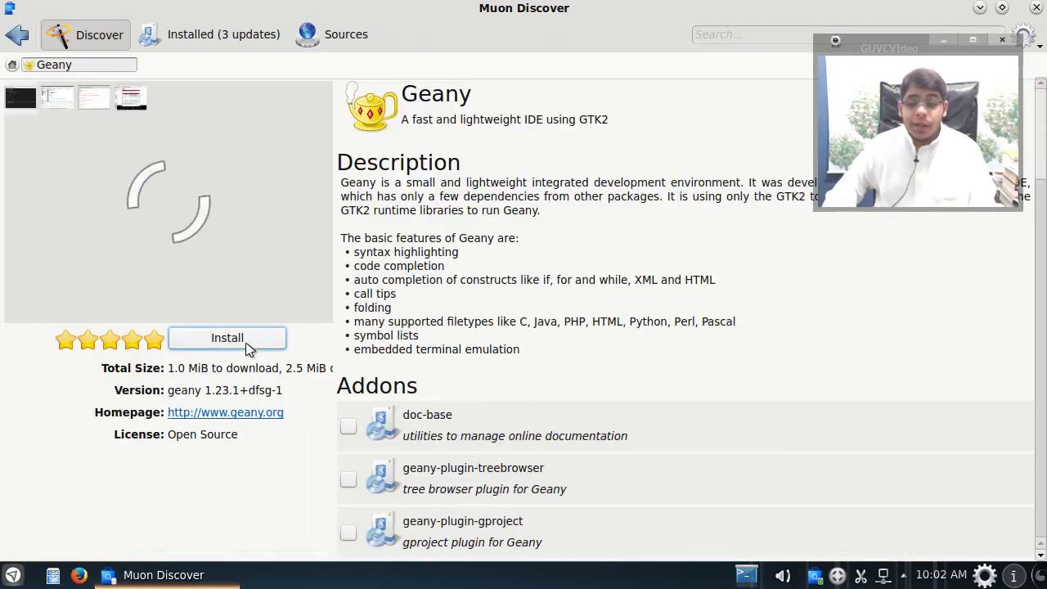
scroll(509, 339, "down", 15)
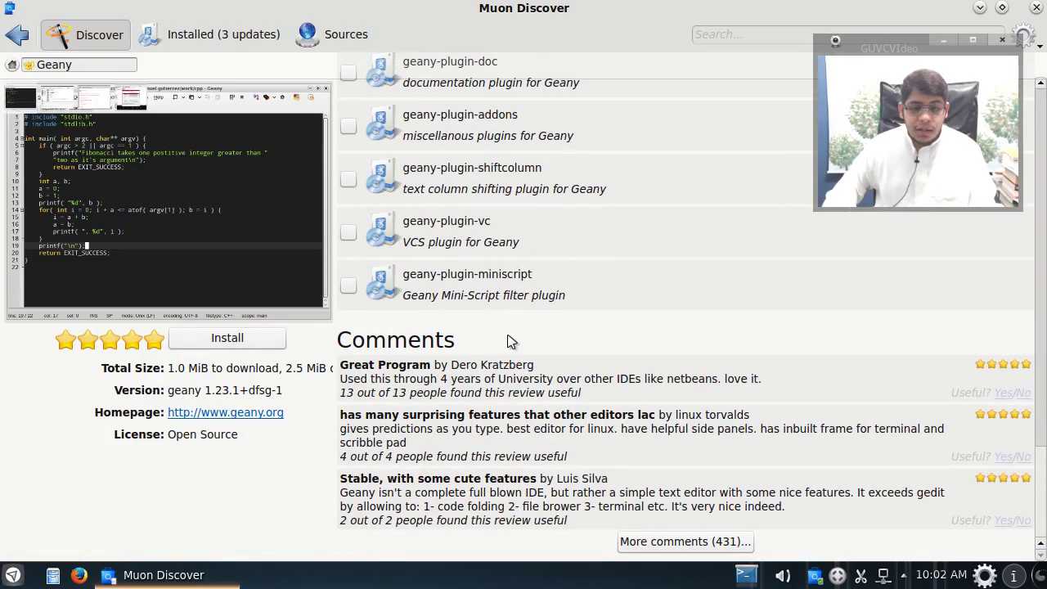
scroll(507, 339, "up", 12)
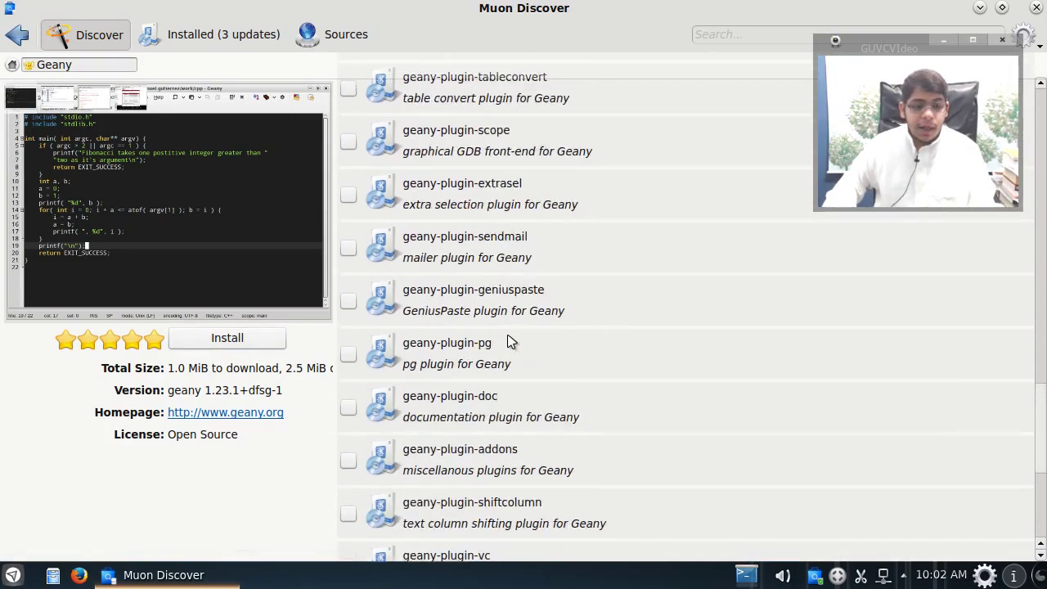
scroll(508, 338, "down", 5)
scroll(509, 339, "down", 10)
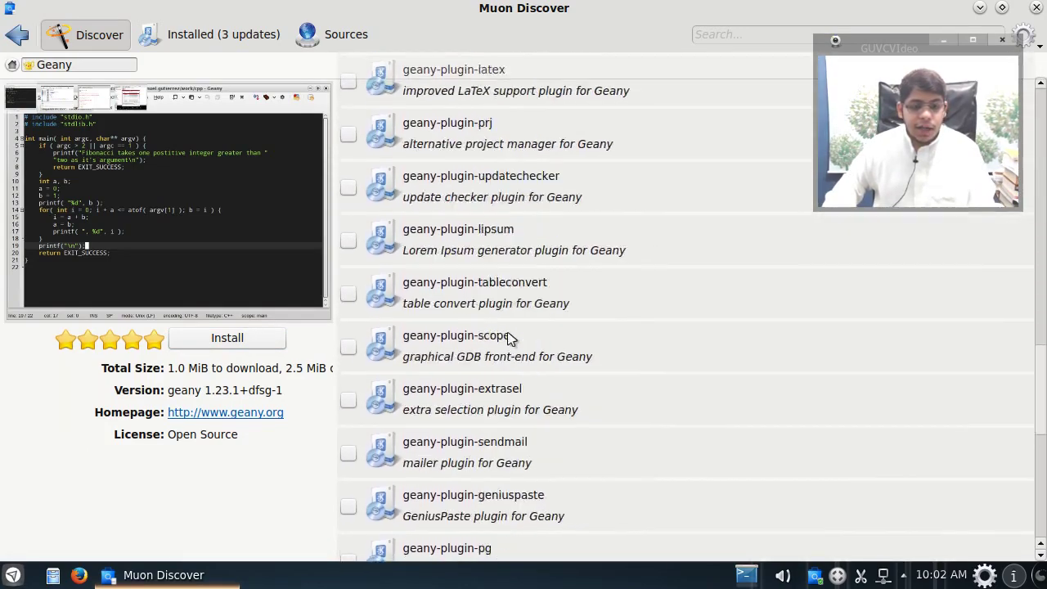
scroll(509, 339, "up", 8)
scroll(509, 338, "up", 10)
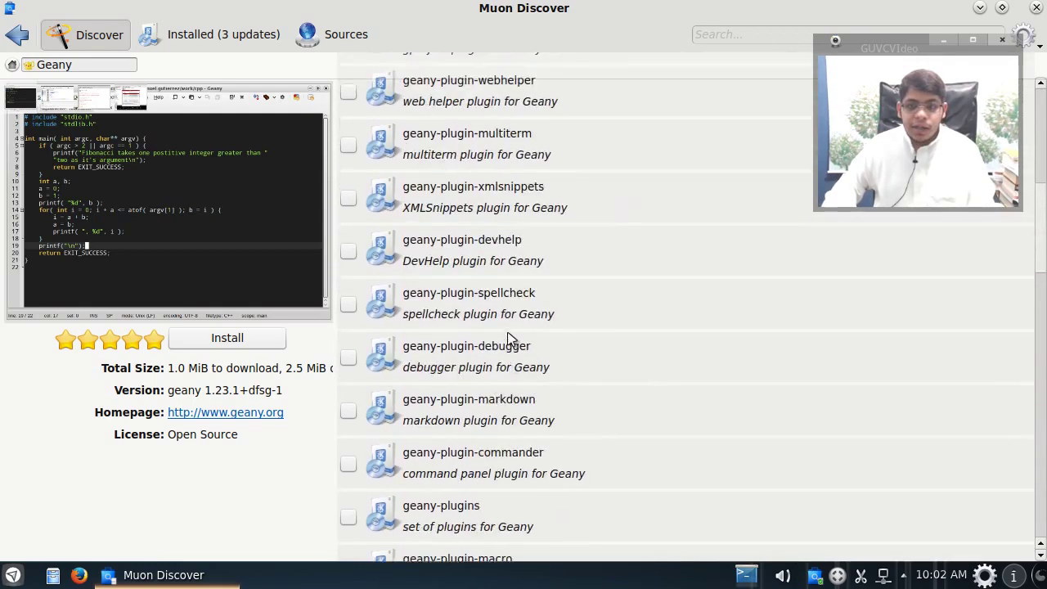
left_click_drag(528, 20, 422, 114)
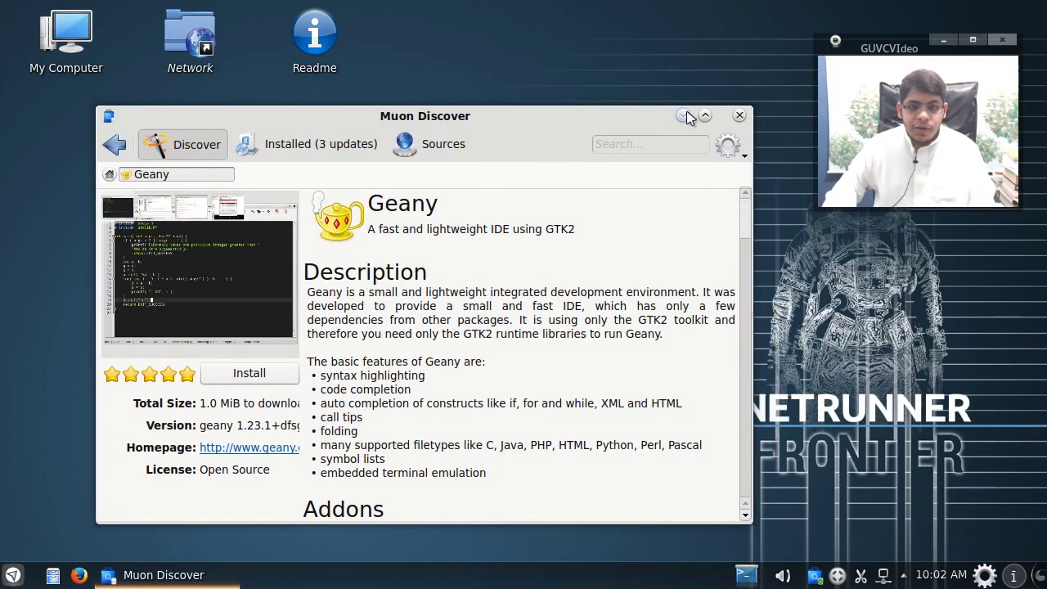
Step: Close Muon Discover, launch the Yakuake drop-down terminal from the launcher, and hide it
left_click(739, 113)
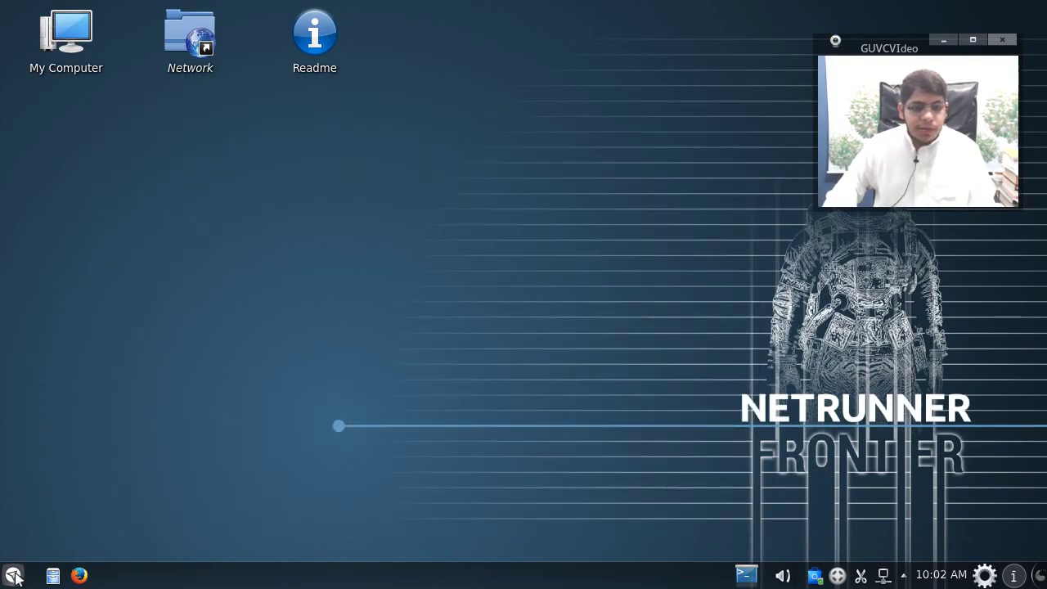
left_click(15, 577)
mouse_move(121, 452)
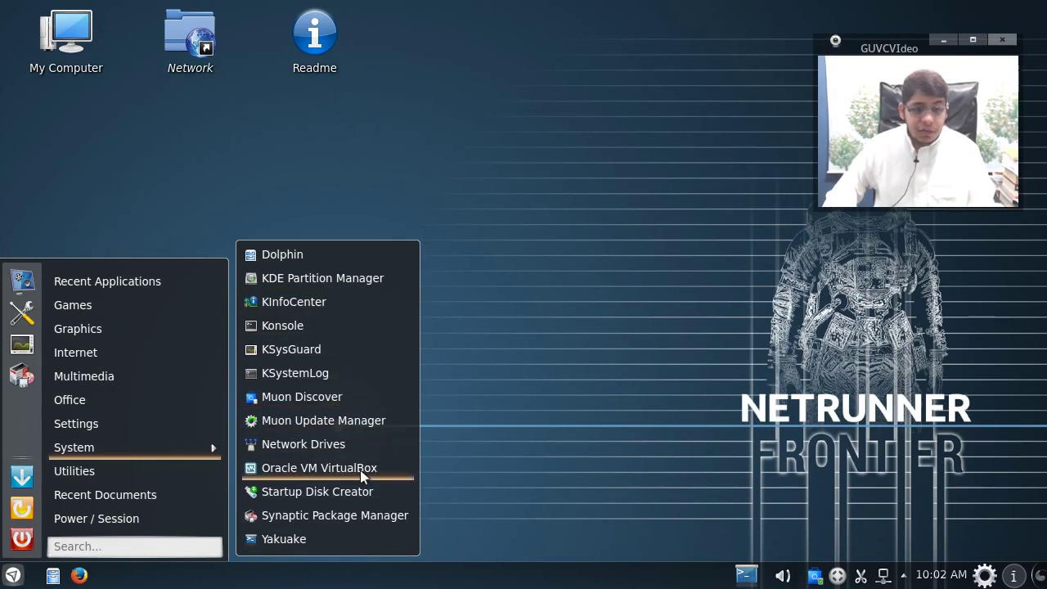
left_click(354, 539)
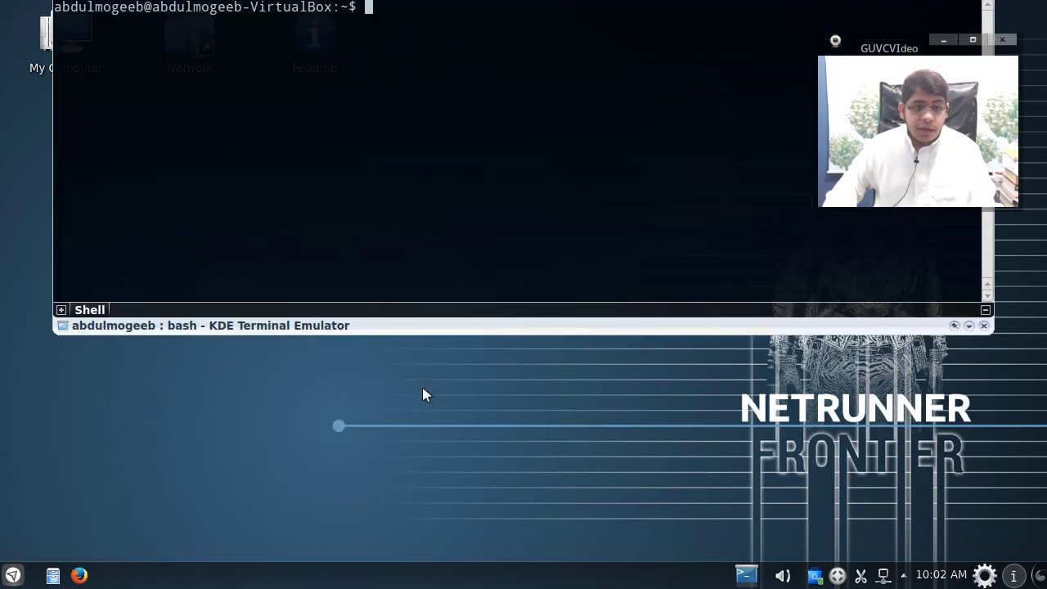
left_click(632, 347)
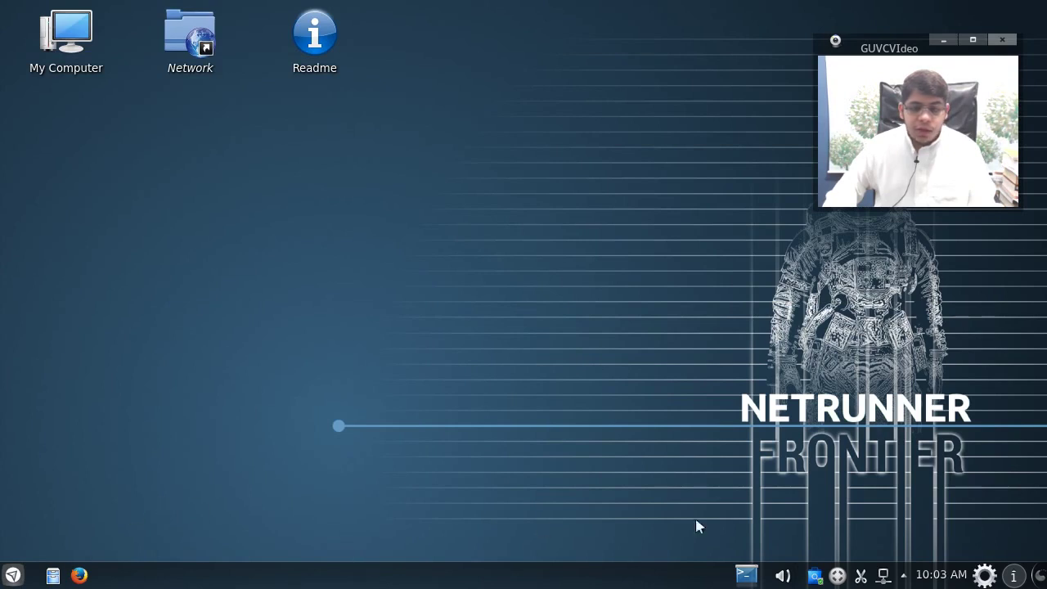
Step: Check KRunner, the calendar and the IM contacts list, declining account setup and closing each
key("alt+F2")
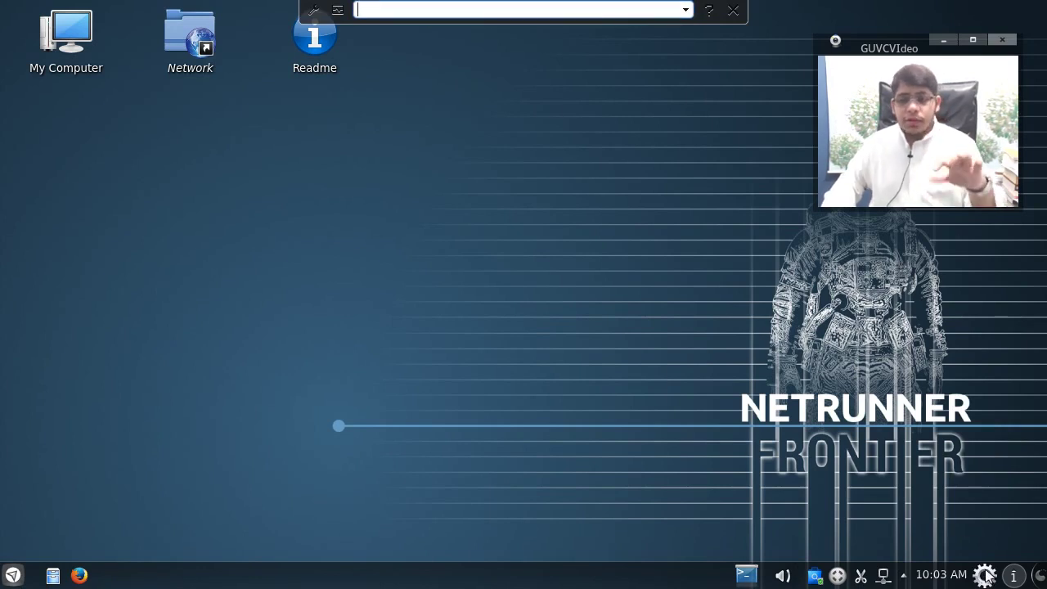
left_click(733, 9)
left_click(936, 578)
left_click(937, 578)
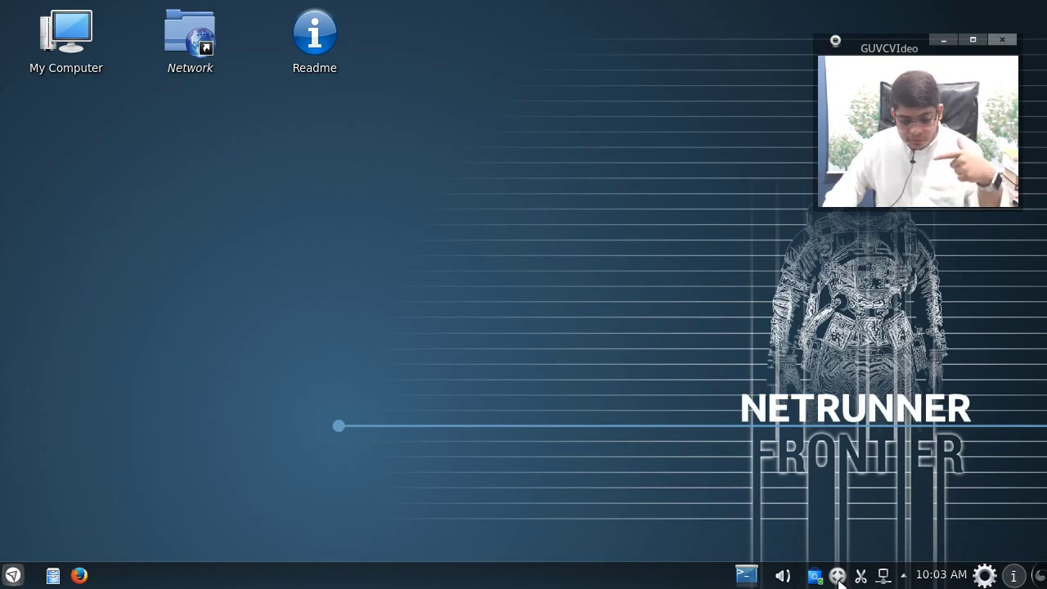
left_click(838, 578)
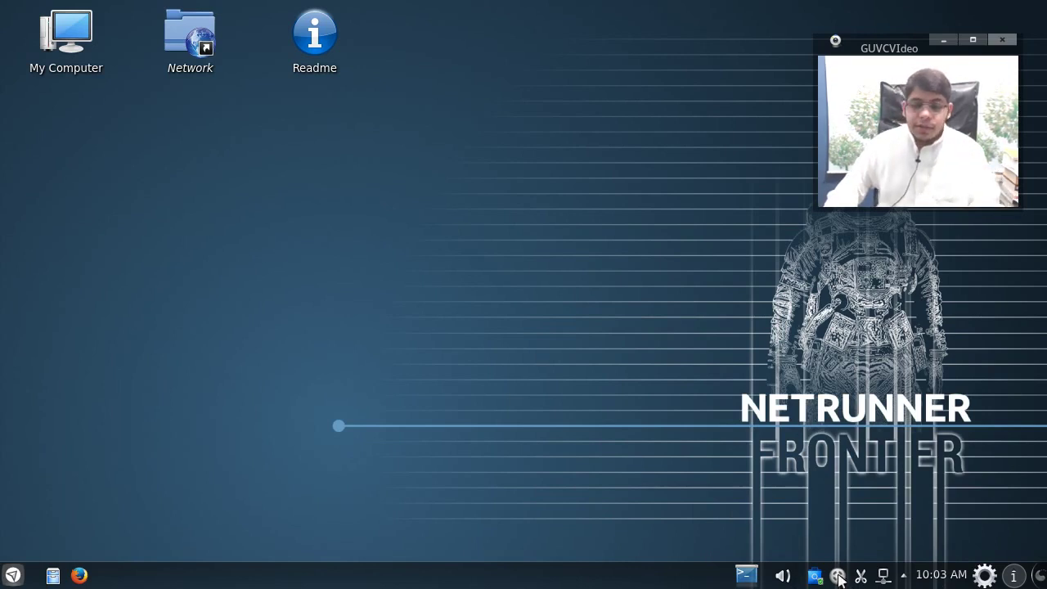
left_click(687, 326)
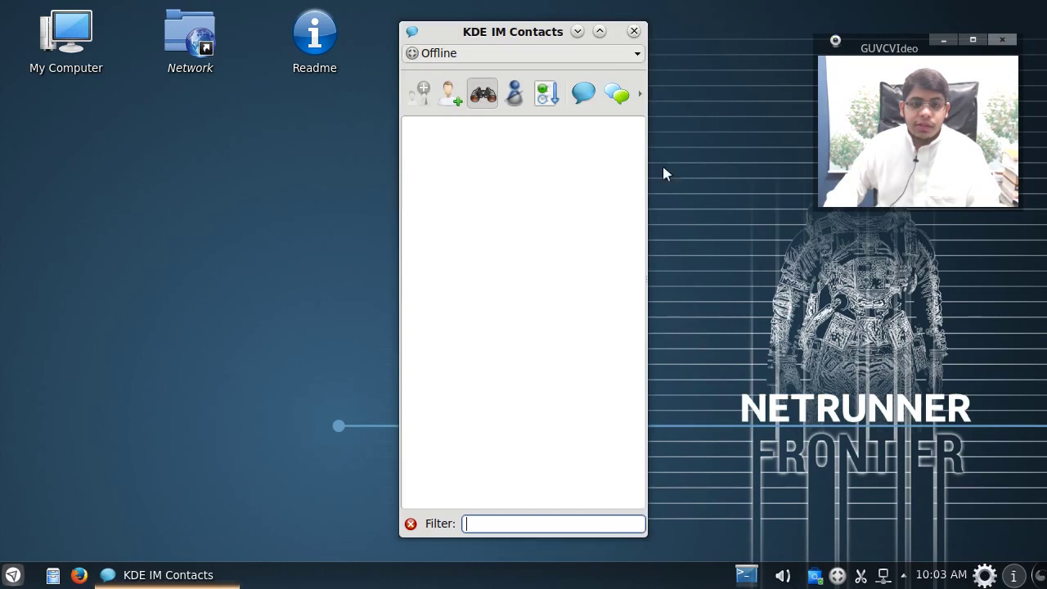
left_click(634, 31)
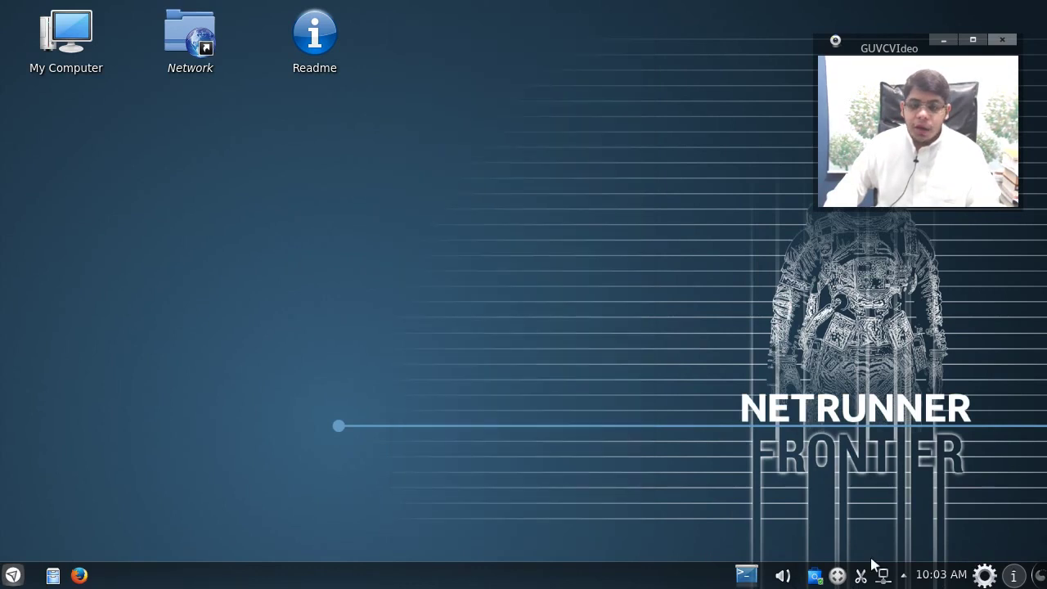
Step: View and close the Software Updates window, then show and retract the drop-down terminal
left_click(817, 577)
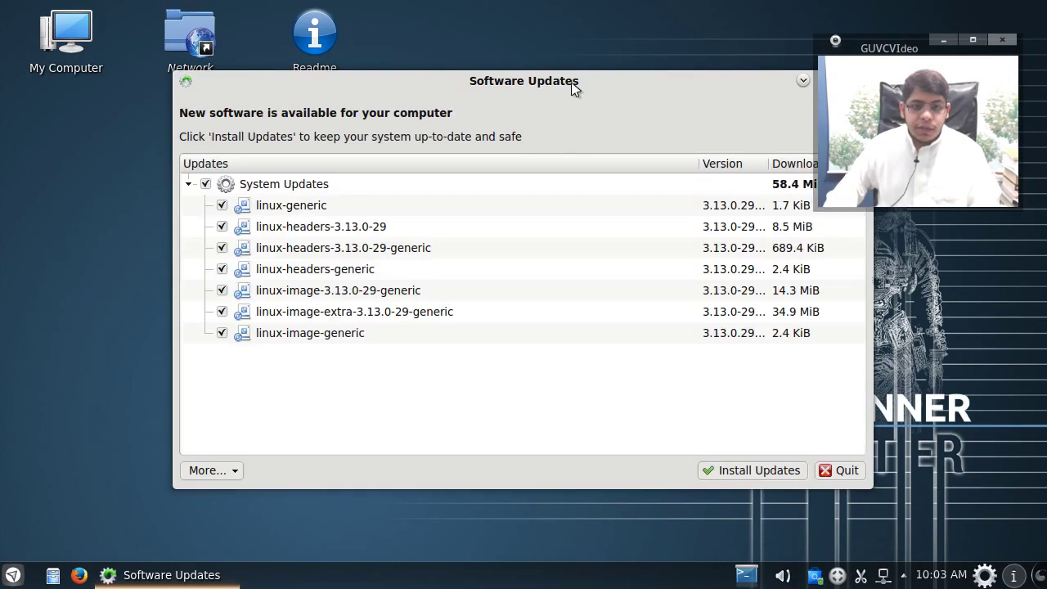
left_click_drag(574, 88, 346, 74)
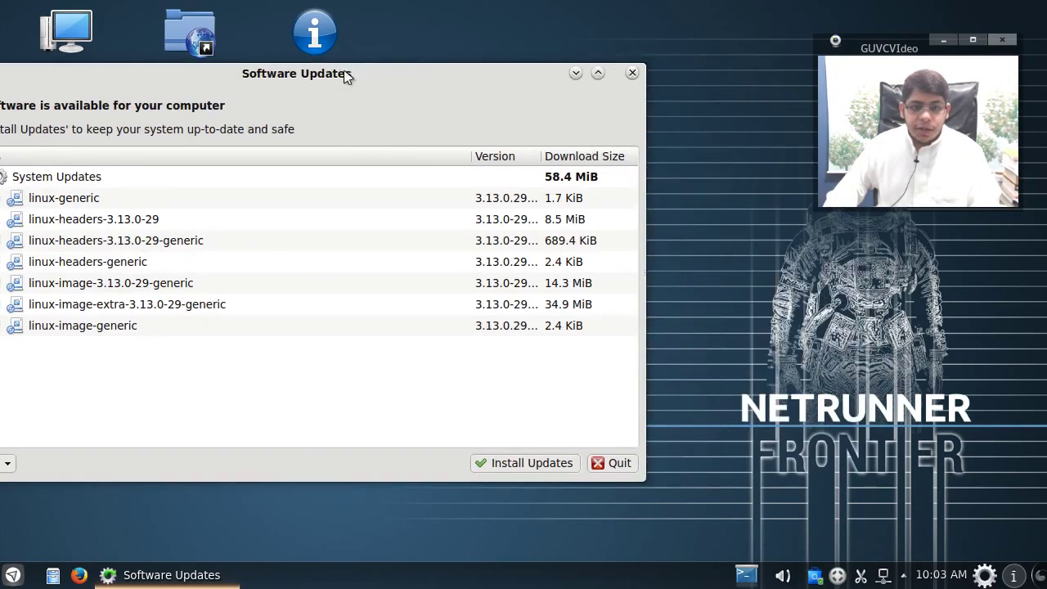
left_click(632, 74)
left_click(747, 576)
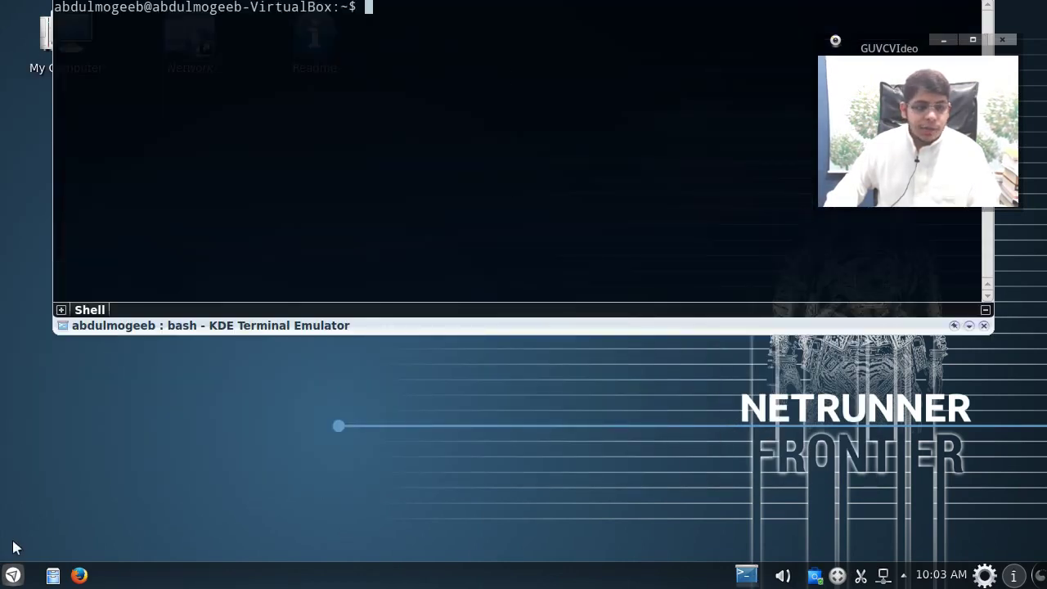
left_click(563, 471)
Step: Launch Synaptic with the administrator password and maximize its window
left_click(3, 576)
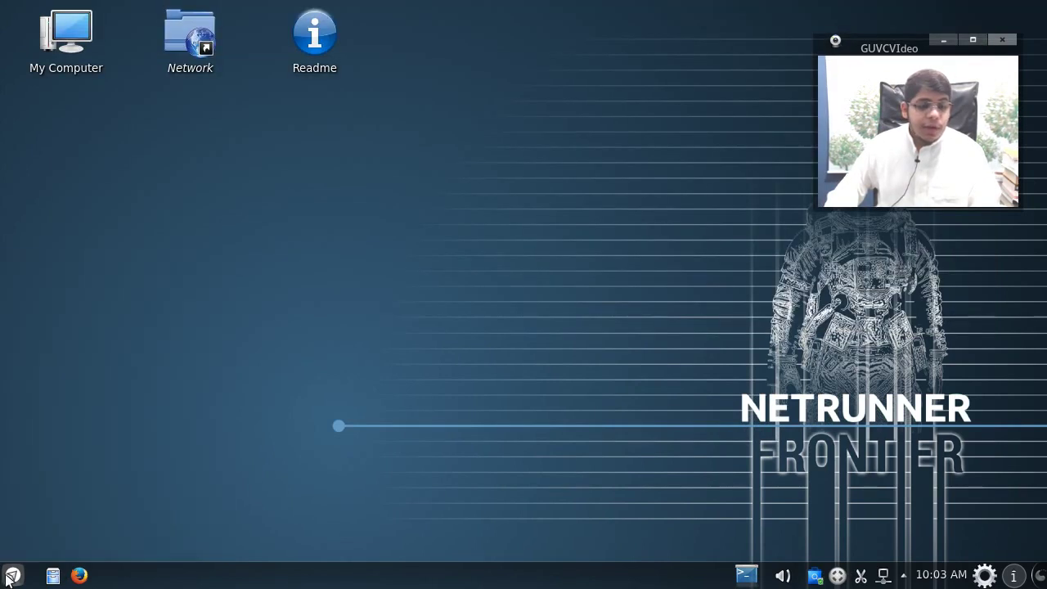
left_click(22, 378)
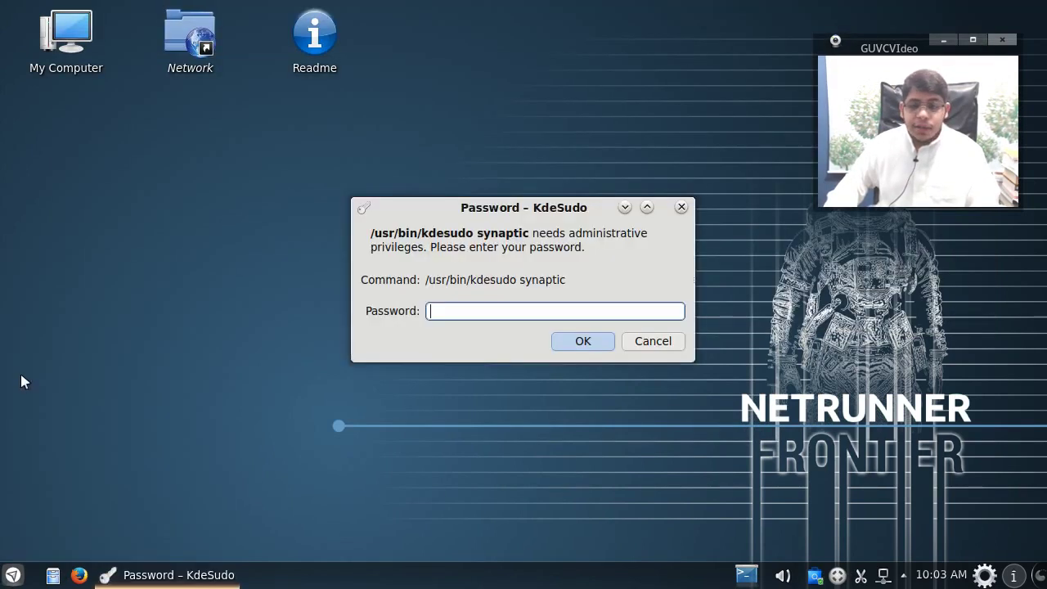
type("******")
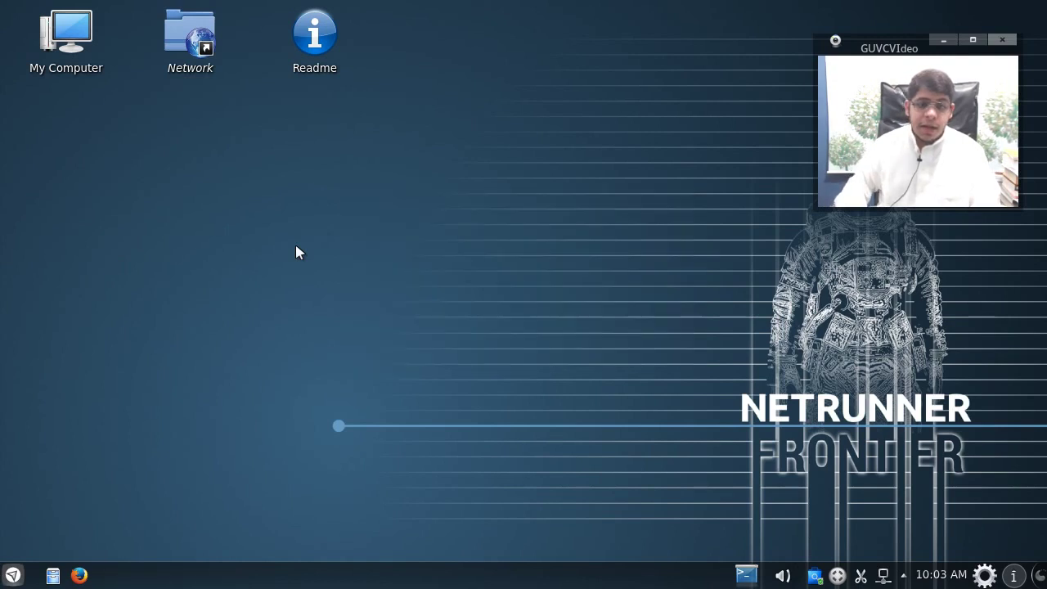
key("Return")
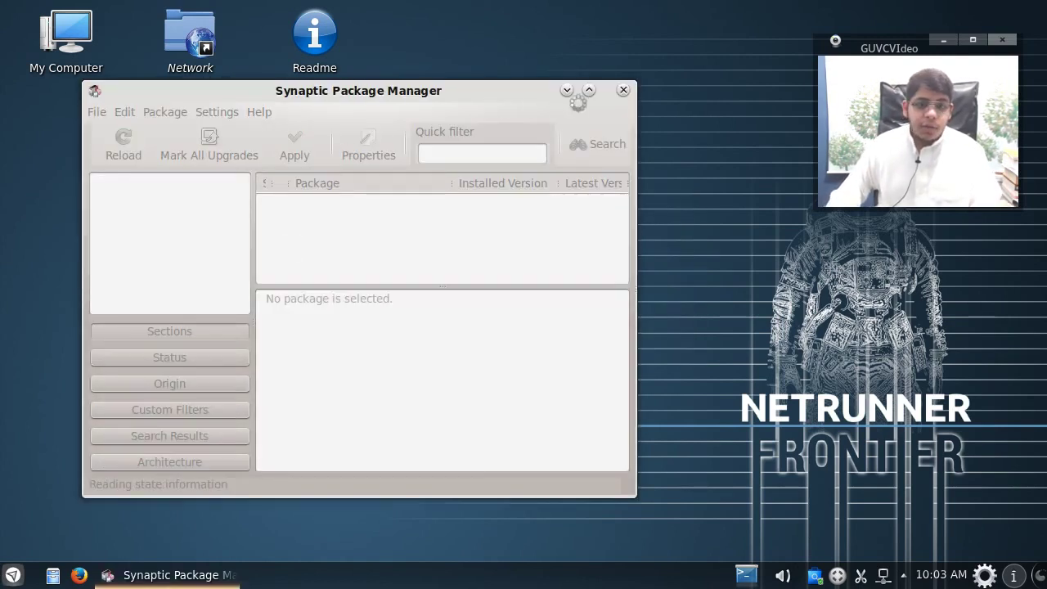
left_click(589, 90)
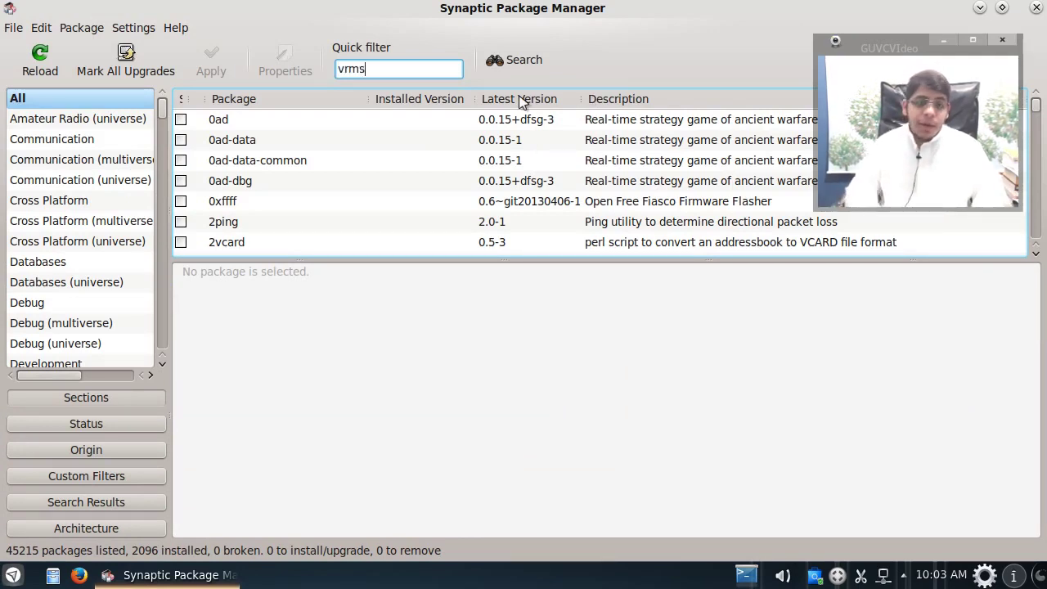
Step: Mark vrms for installation, apply and confirm the changes, then restore and close Synaptic
left_click(183, 120)
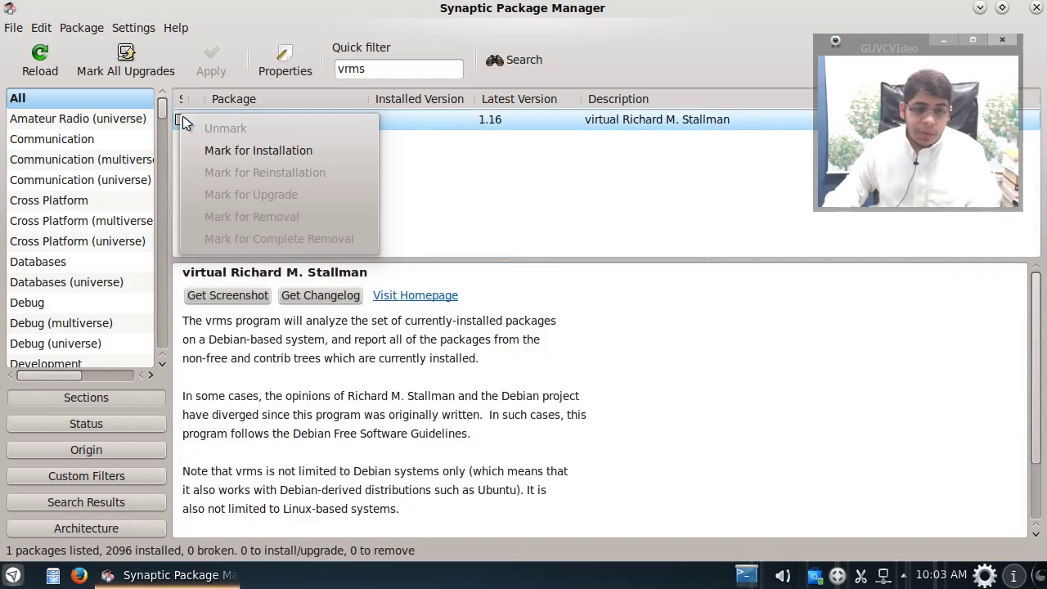
left_click(207, 150)
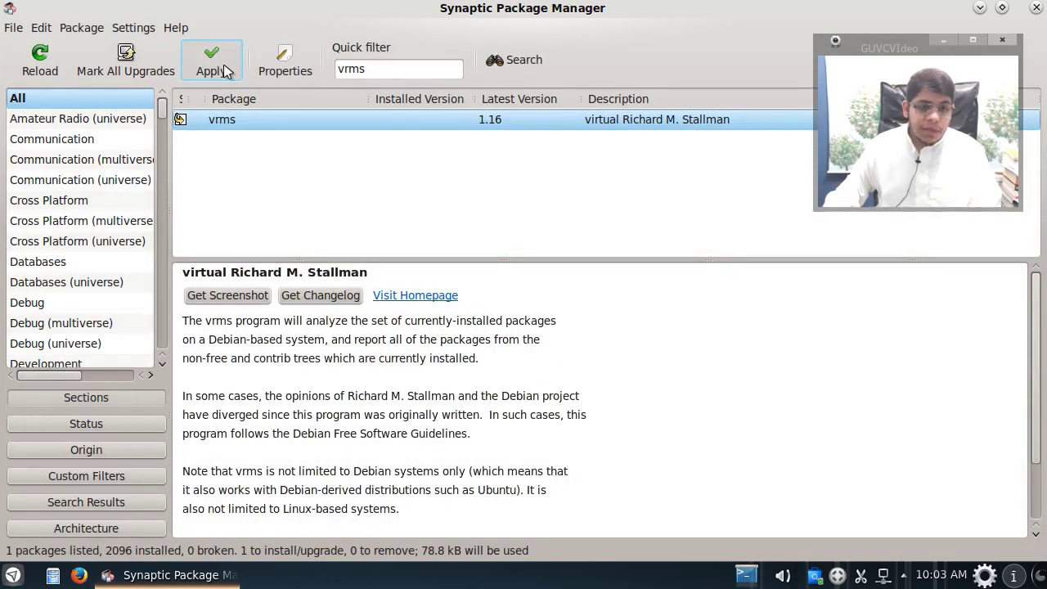
left_click(215, 65)
left_click(674, 455)
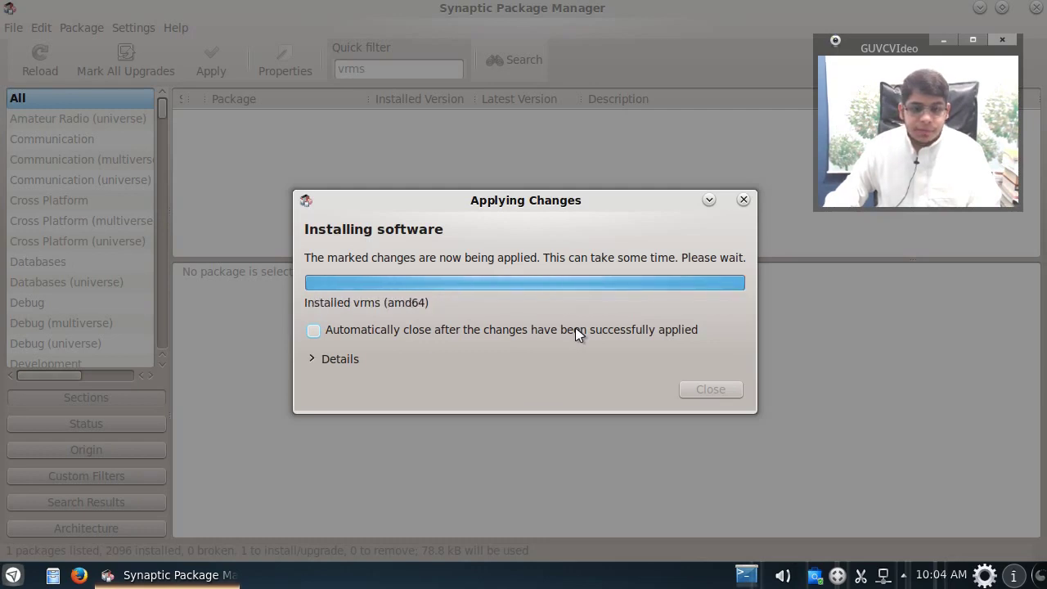
left_click(664, 360)
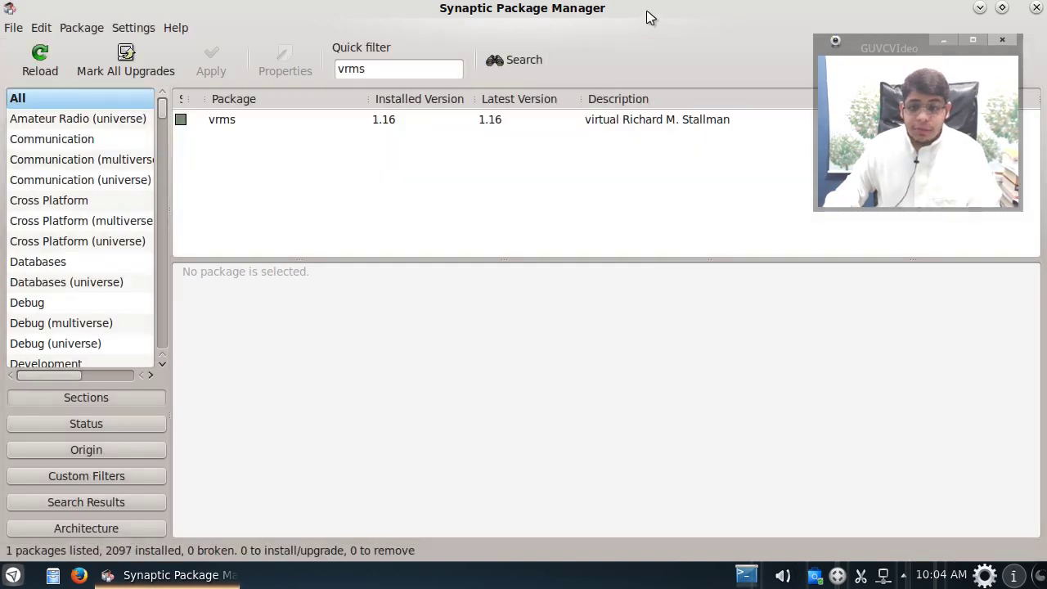
left_click_drag(647, 17, 500, 110)
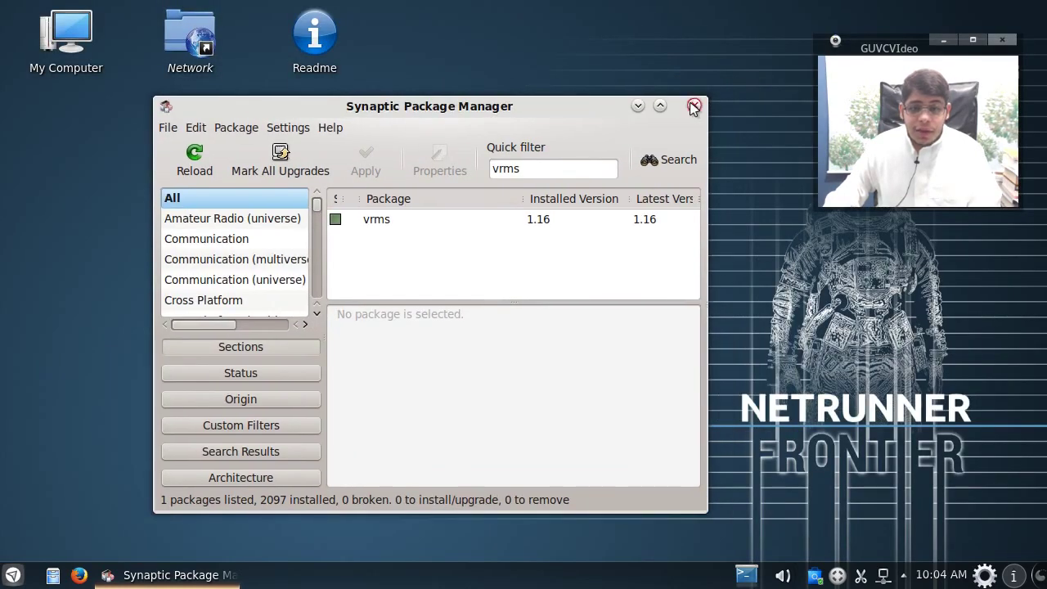
left_click(693, 106)
Step: Launch Konsole from Recent Applications and maximize the terminal window
left_click(13, 575)
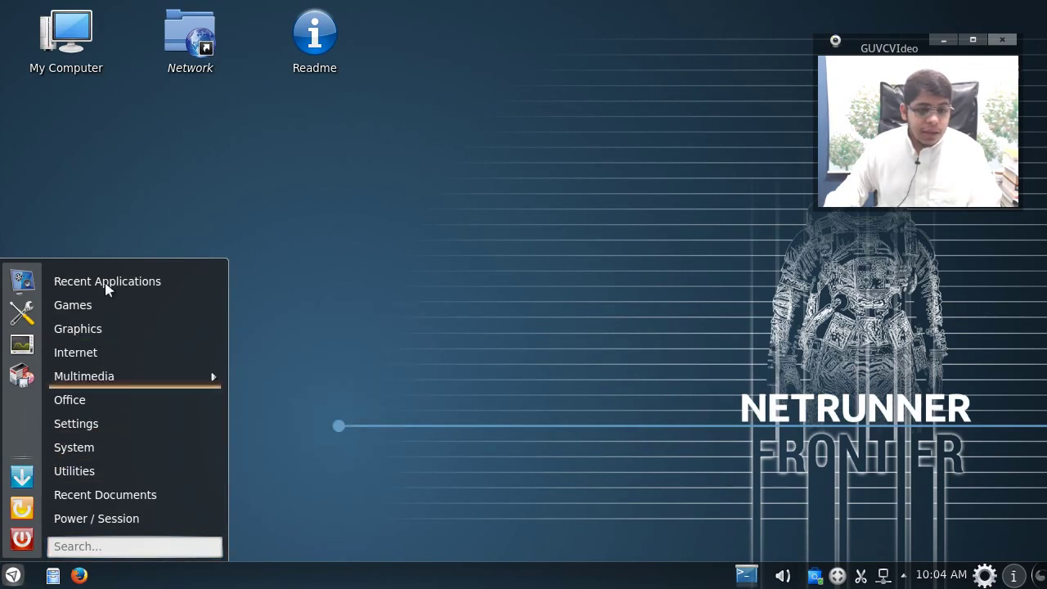
mouse_move(106, 287)
left_click(282, 377)
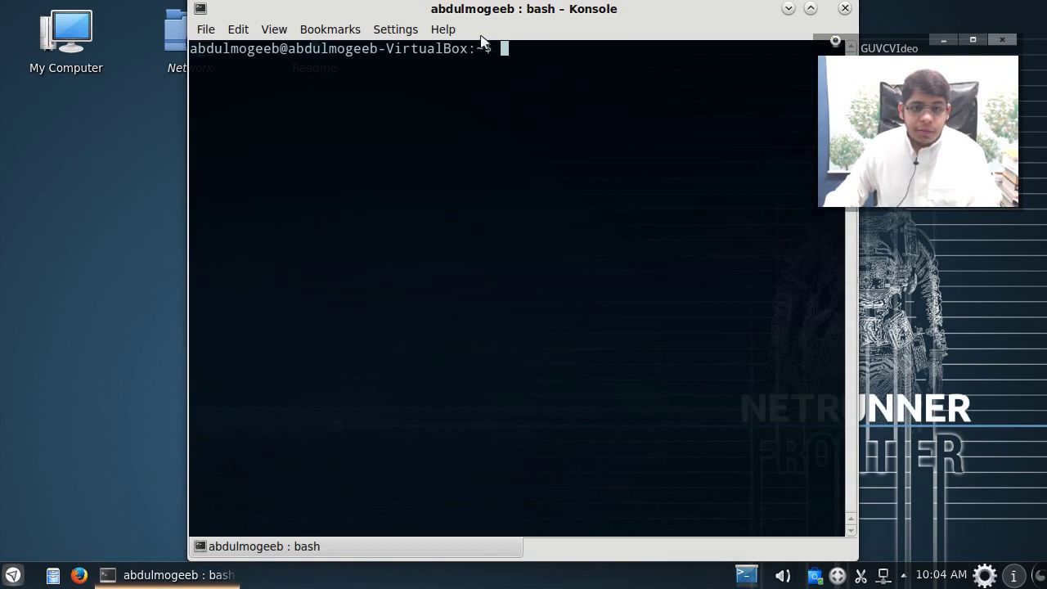
double_click(491, 9)
scroll(386, 205, "up", 3)
scroll(385, 205, "down", 1)
scroll(385, 206, "up", 3)
scroll(385, 206, "down", 1)
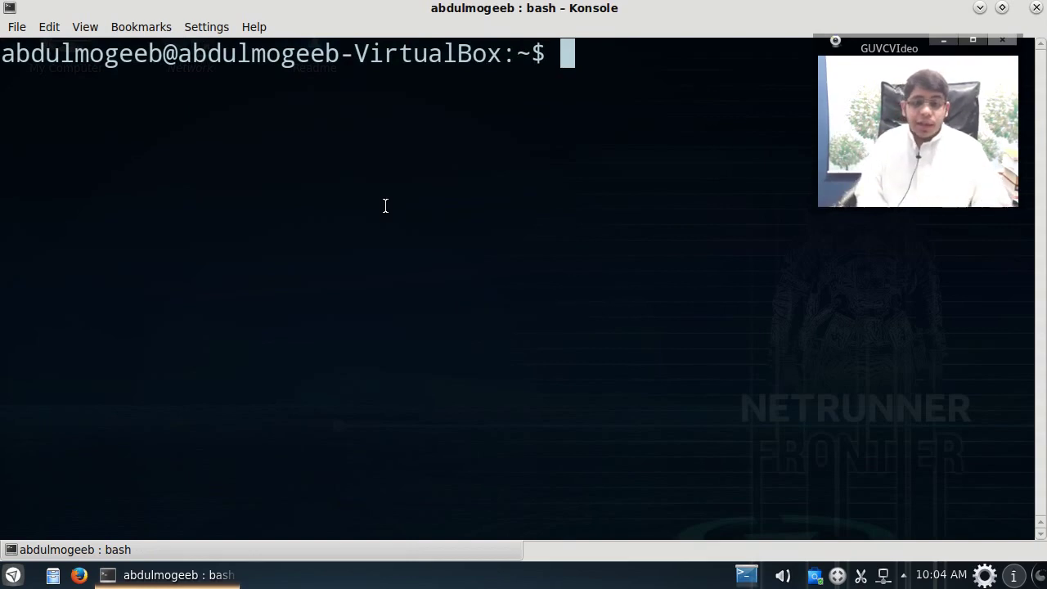
scroll(385, 206, "down", 2)
Step: Set a new root password with sudo passwd root, then switch to root with su and cd /
type("sud")
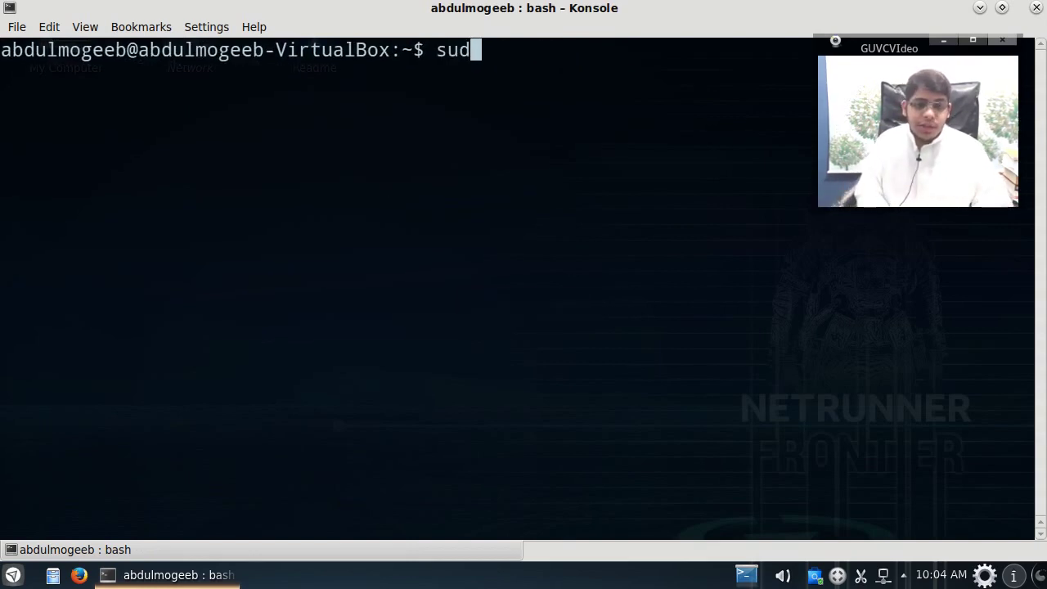
type("o passwd root")
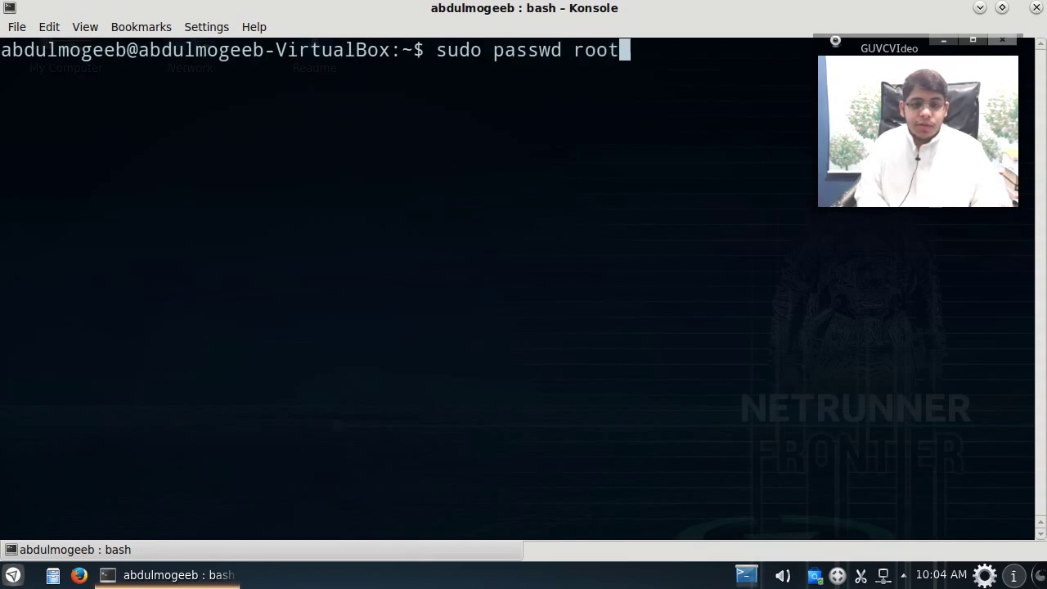
key("Return")
key("Return")
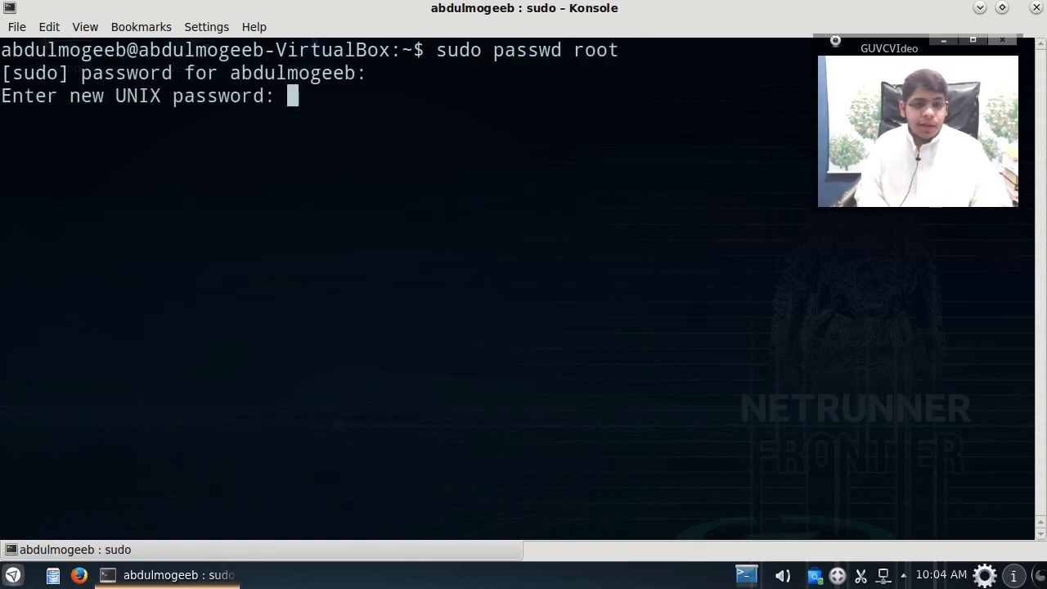
key("Return")
key("Return")
type("su")
key("Return")
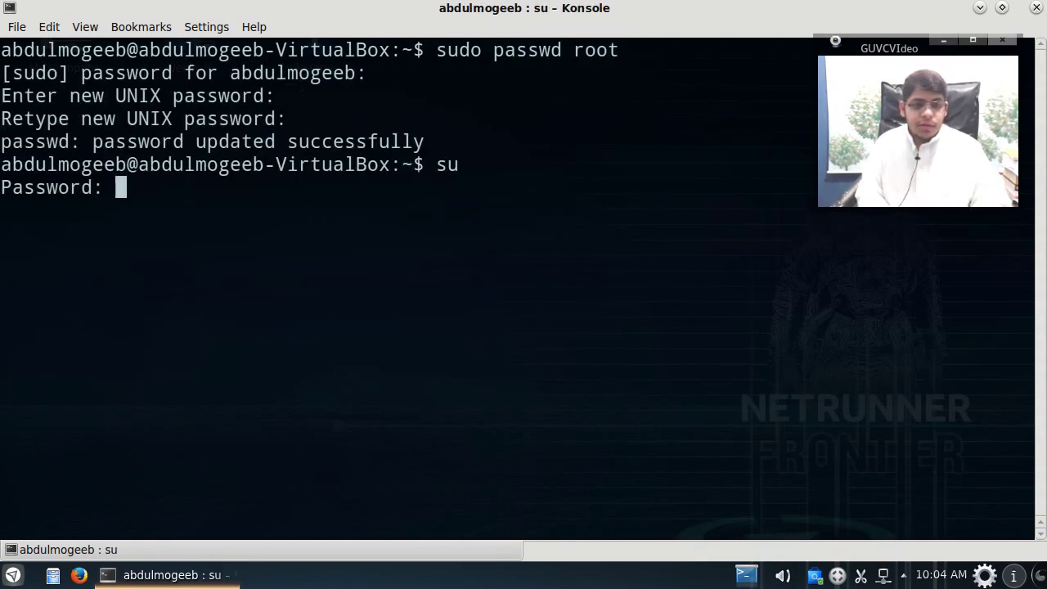
key("Return")
type("cd /")
key("Return")
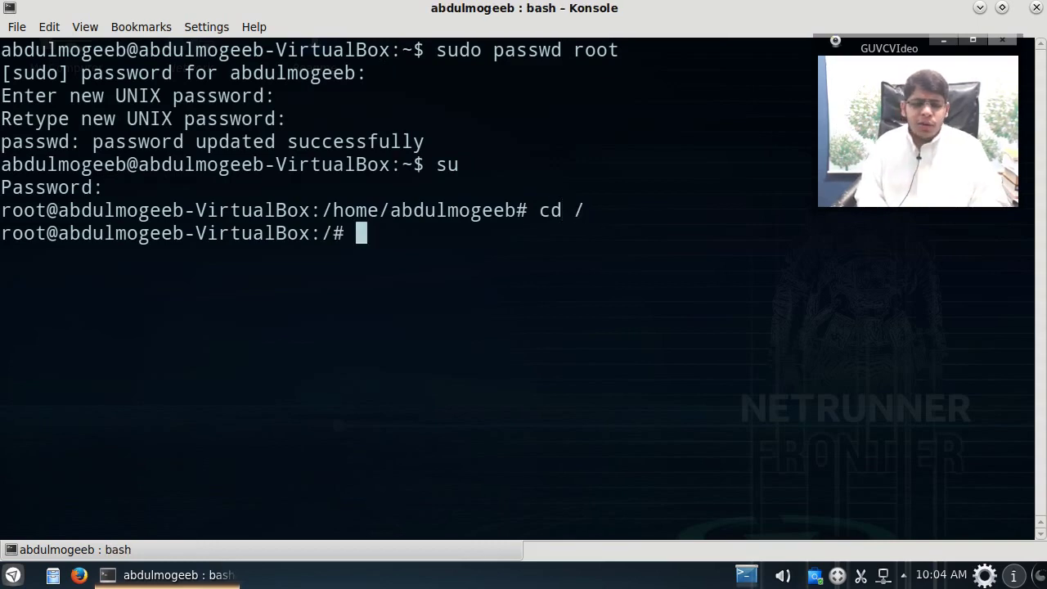
Step: Enter nano /etc/apt/sources.list.d/ at the root prompt using tab completion
type("nano /etc/so")
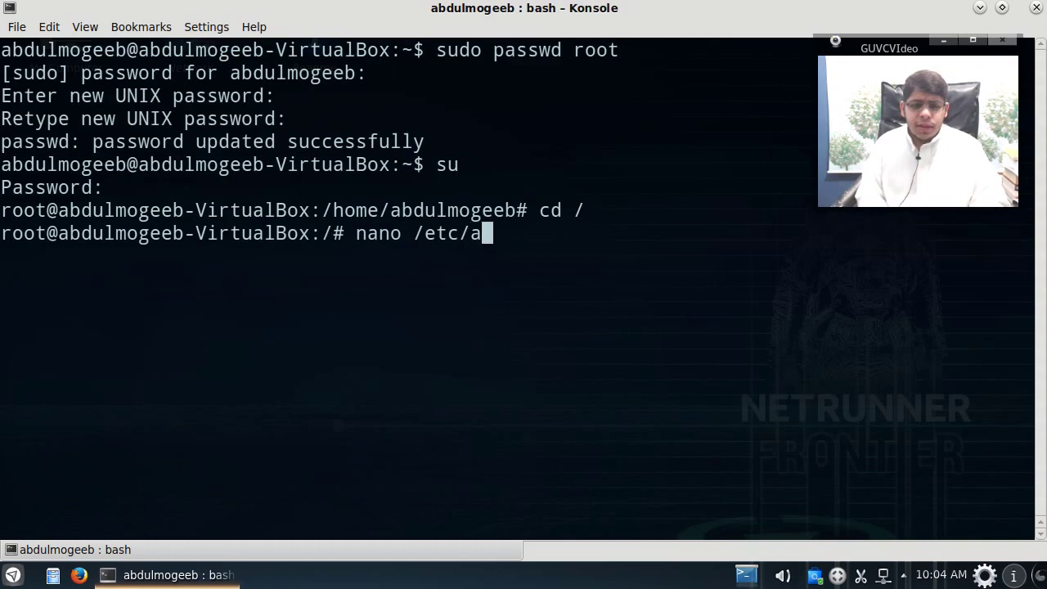
key("Tab")
key("BackSpace")
key("BackSpace")
key("BackSpace")
key("BackSpace")
key("BackSpace")
key("BackSpace")
type("ap")
key("Tab")
key("Tab")
key("Tab")
type("t")
key("Tab")
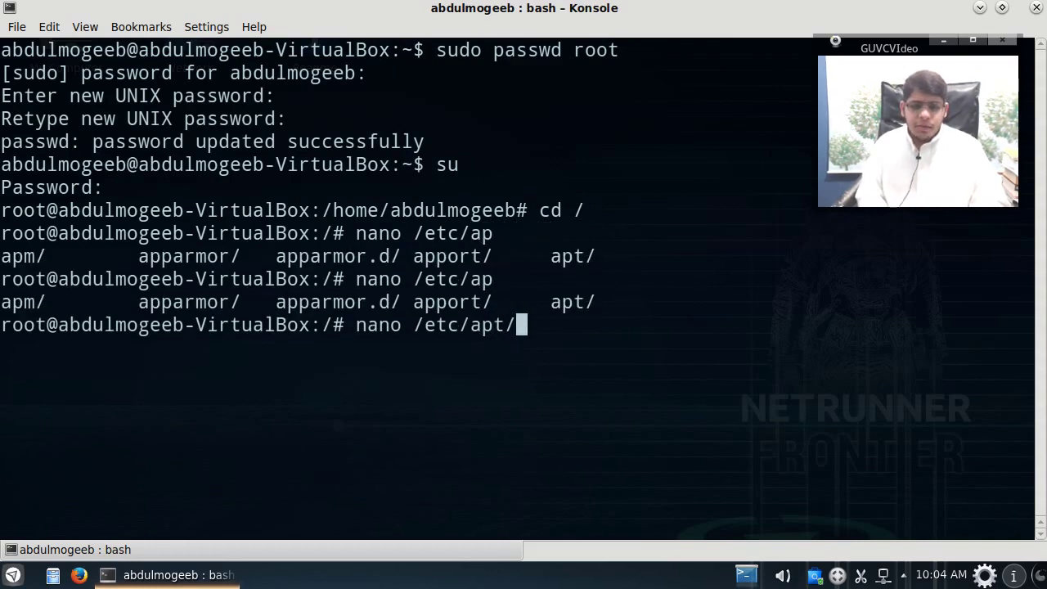
key("Tab")
key("Tab")
type("so")
key("Tab")
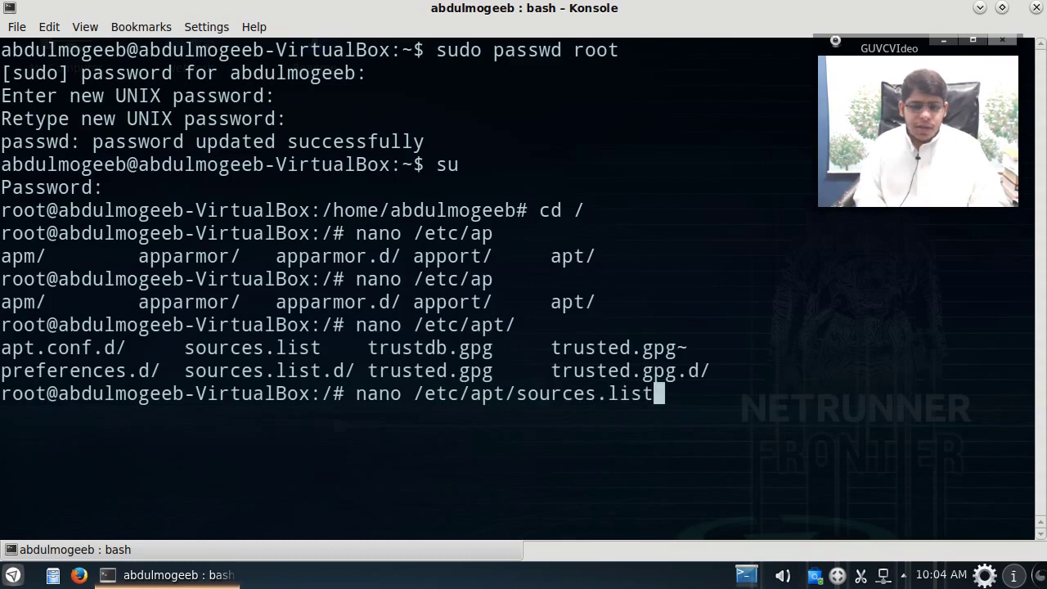
type(".d")
key("Tab")
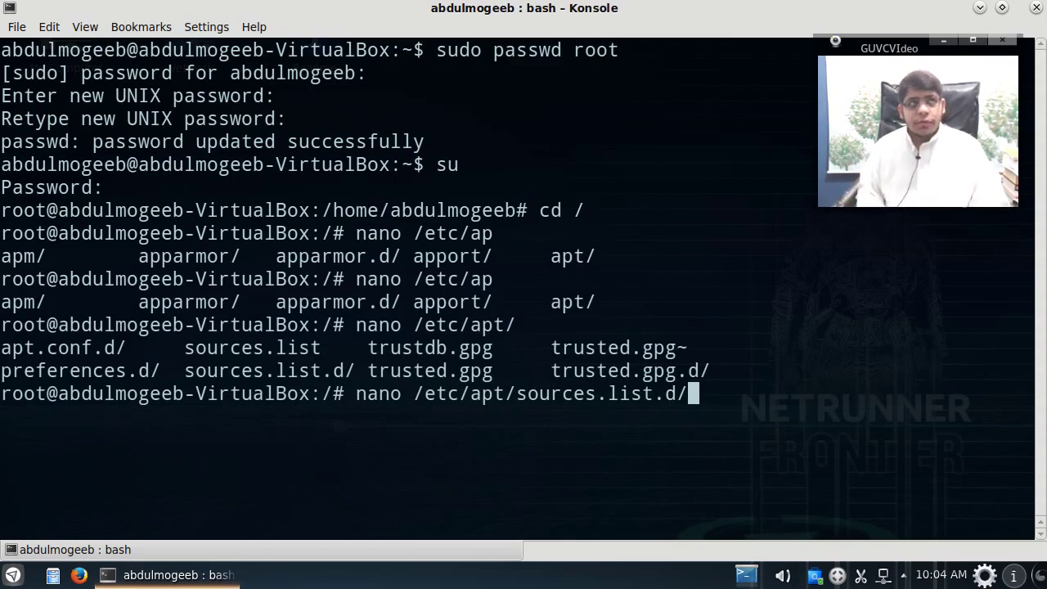
key("Left")
key("Left")
key("Left")
key("Left")
key("Left")
key("Left")
key("Left")
key("Left")
key("Left")
key("Left")
key("Left")
key("Left")
key("Left")
key("Left")
key("Left")
key("Left")
key("Left")
key("Left")
key("Left")
key("Left")
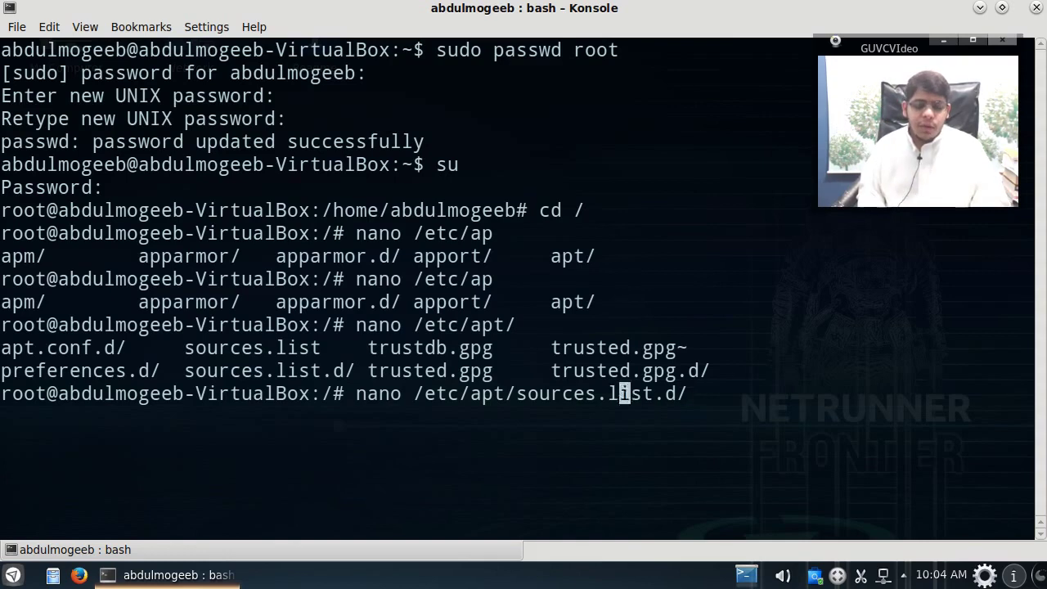
key("Right")
key("BackSpace")
key("BackSpace")
key("BackSpace")
key("BackSpace")
type("cd")
key("Return")
key("ctrl+l")
type("ls -l")
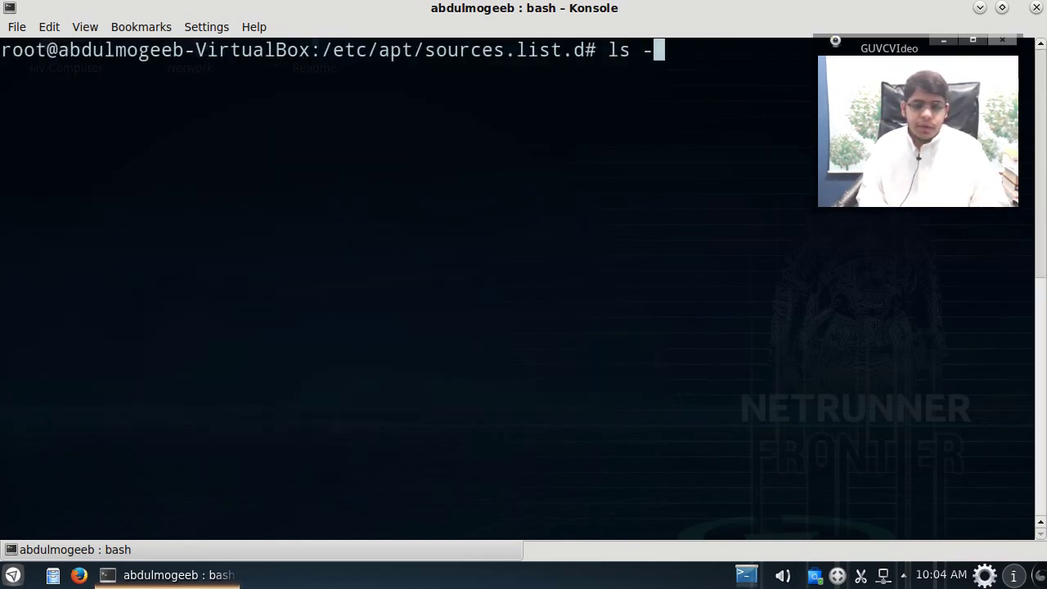
key("Return")
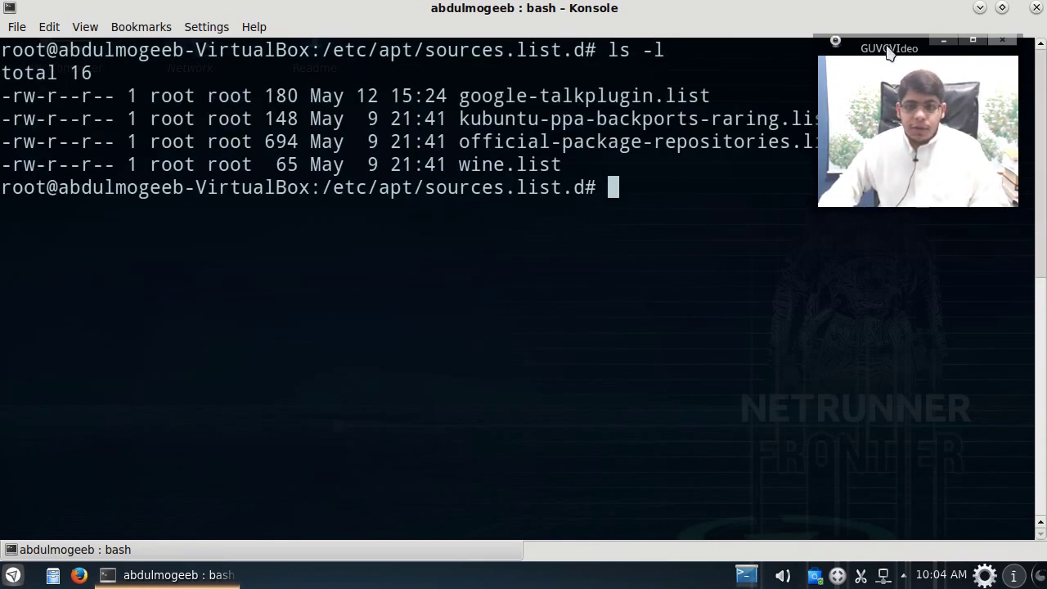
left_click_drag(887, 47, 860, 250)
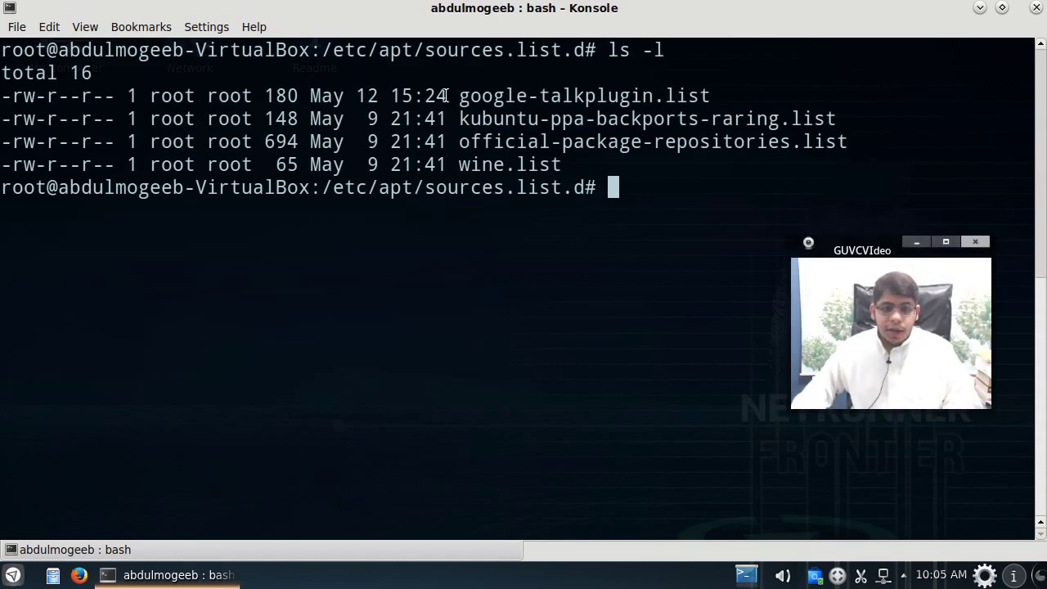
left_click_drag(462, 119, 835, 119)
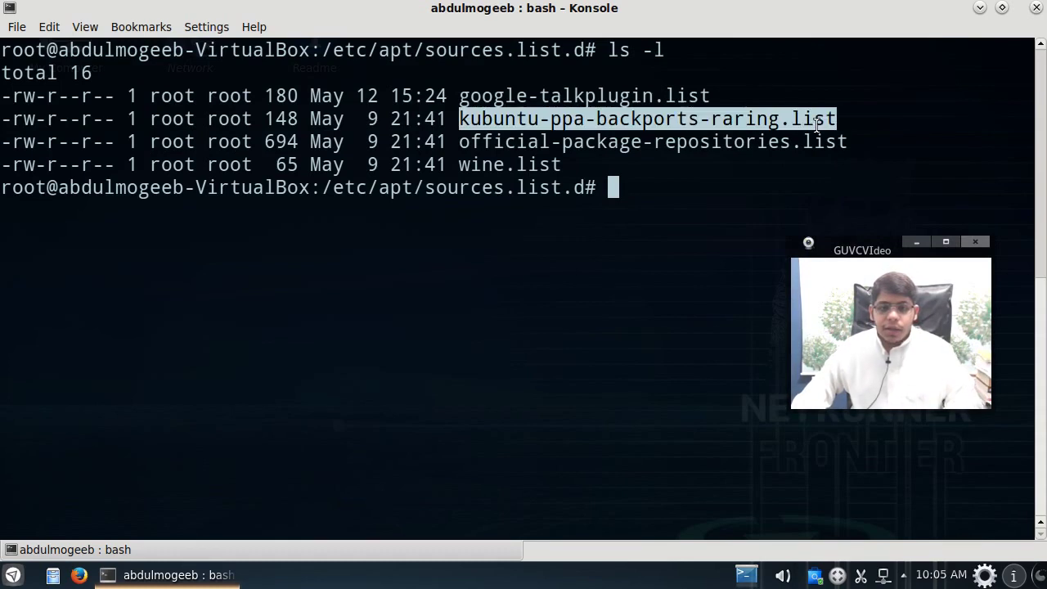
left_click(548, 161)
double_click(545, 163)
triple_click(541, 145)
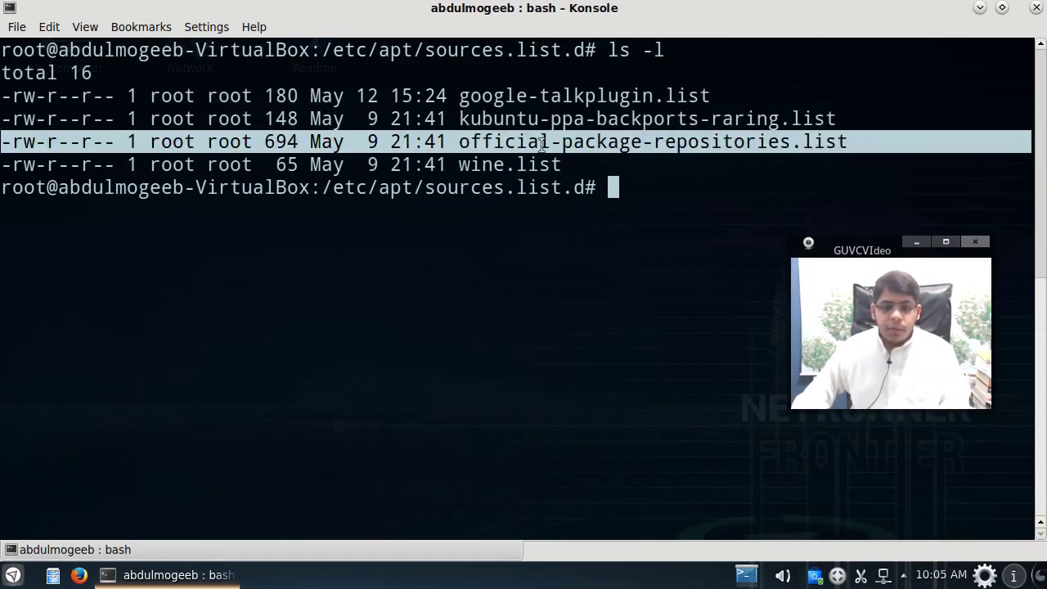
left_click(541, 145)
double_click(523, 155)
left_click(589, 185)
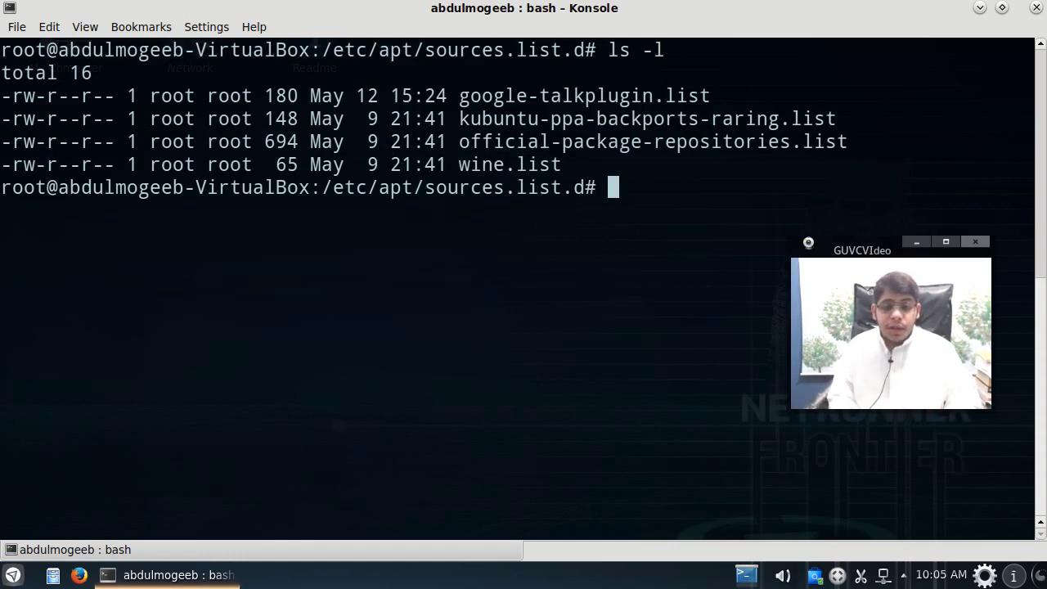
type("nano ku")
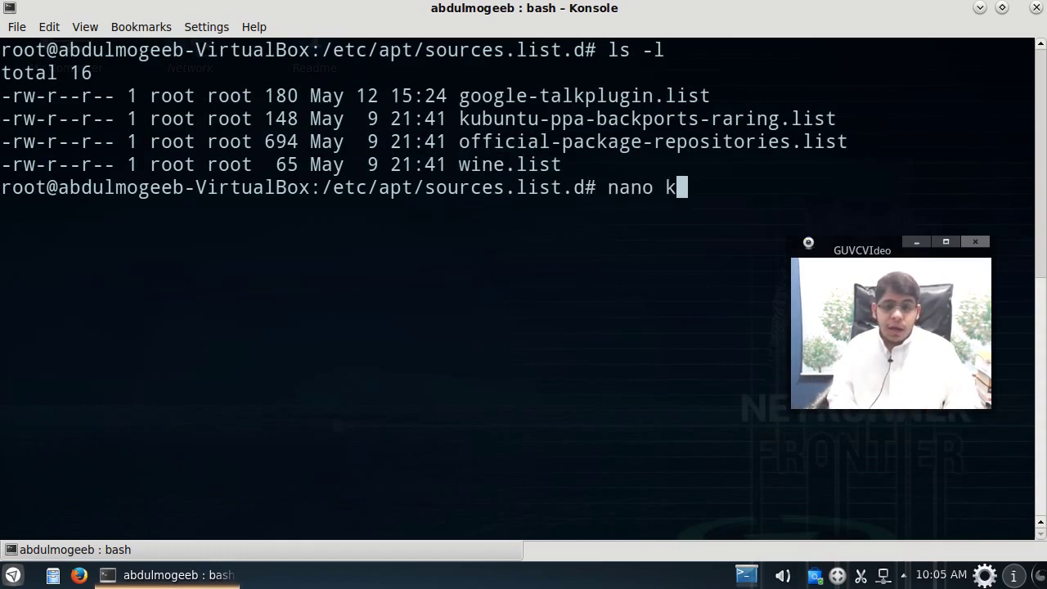
key("Tab")
key("Return")
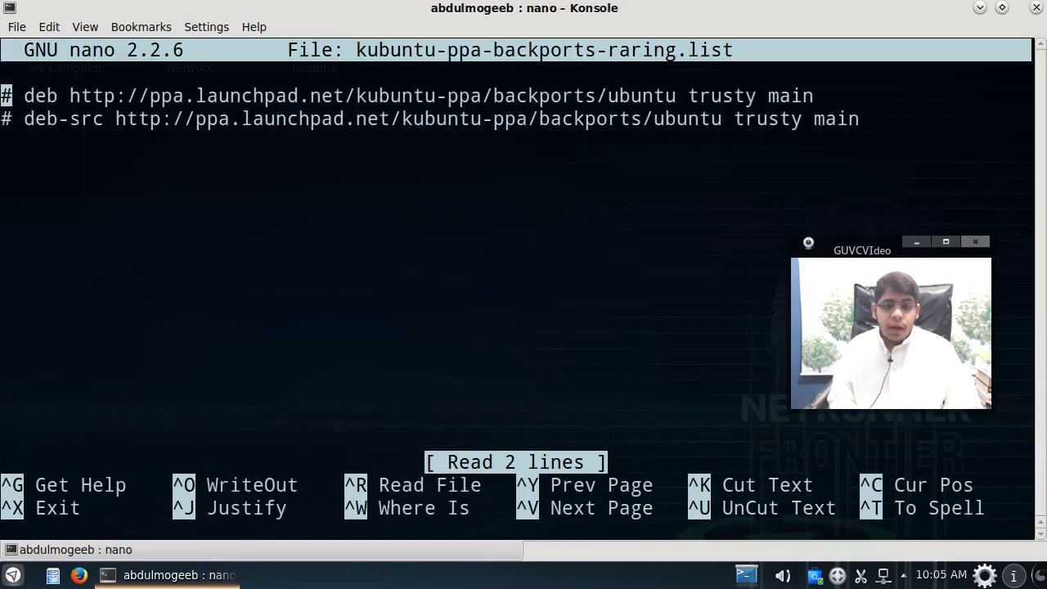
left_click(6, 119)
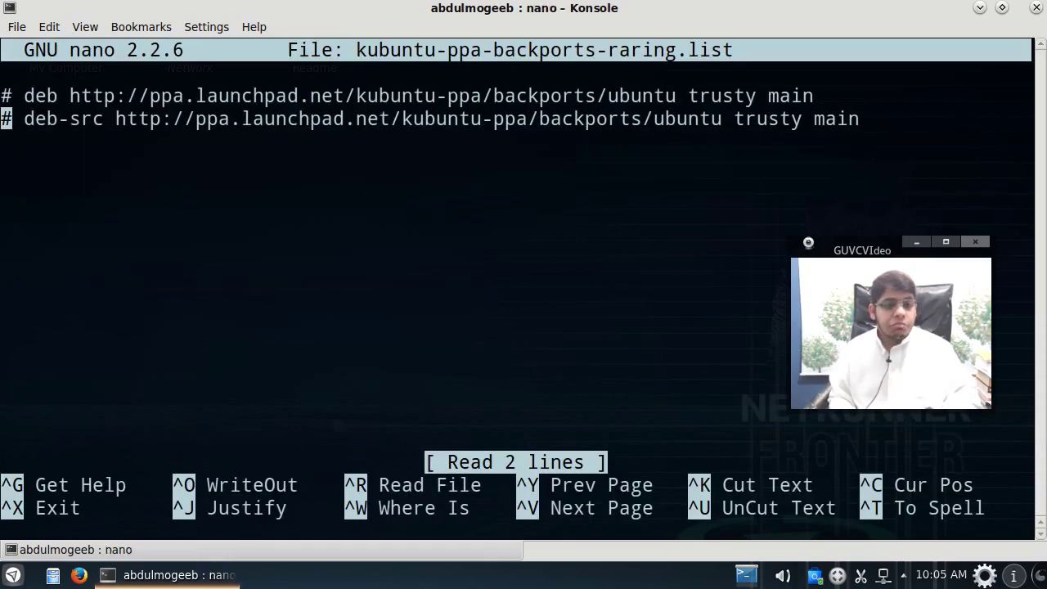
left_click(7, 96)
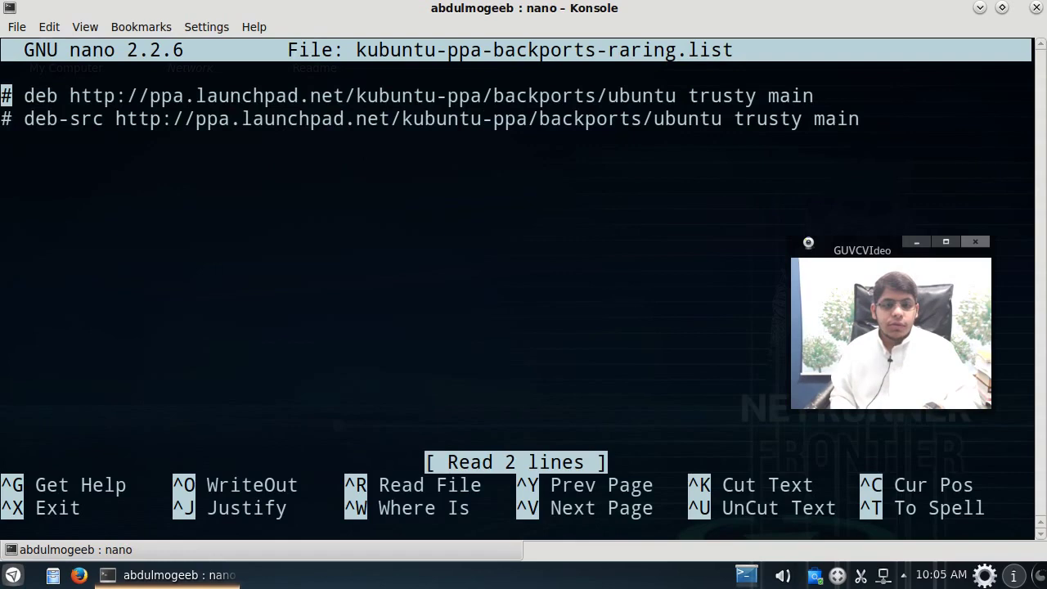
key("ctrl+x")
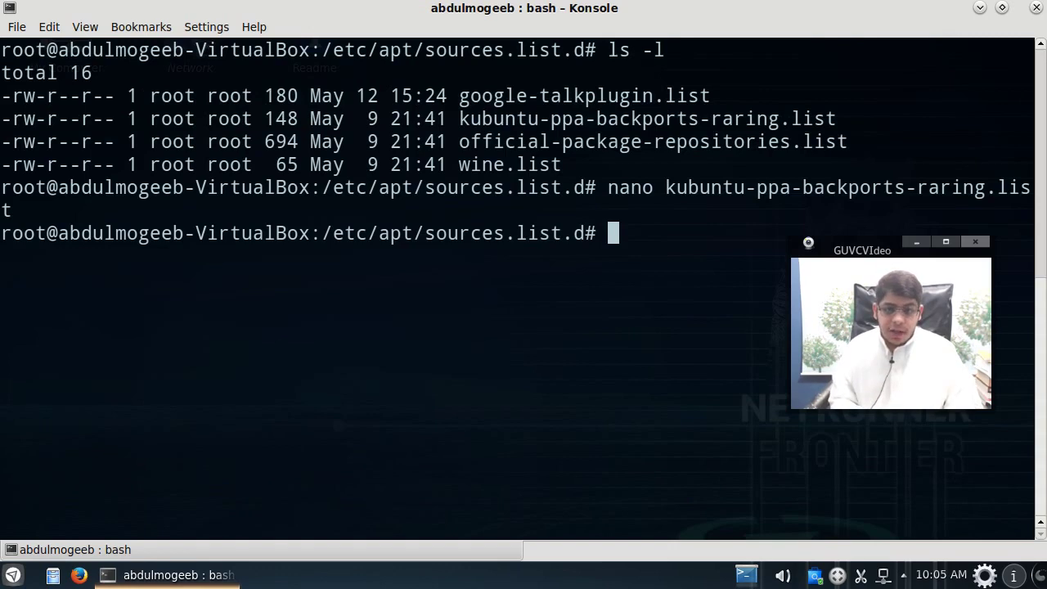
type("nano o")
Step: Open official-package-repositories.list in nano
key("Tab")
key("Return")
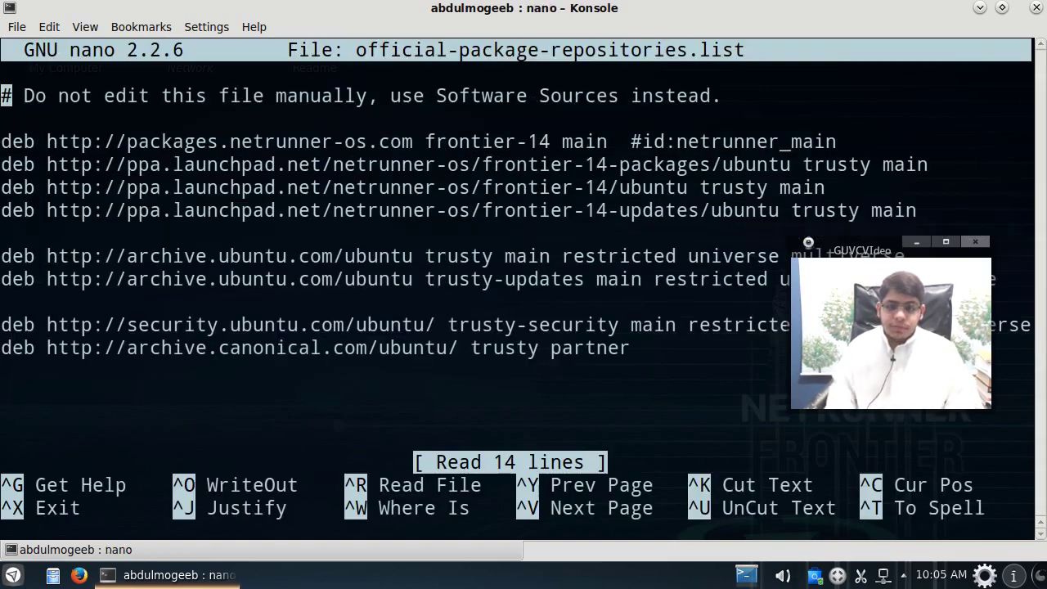
left_click_drag(899, 252, 920, 368)
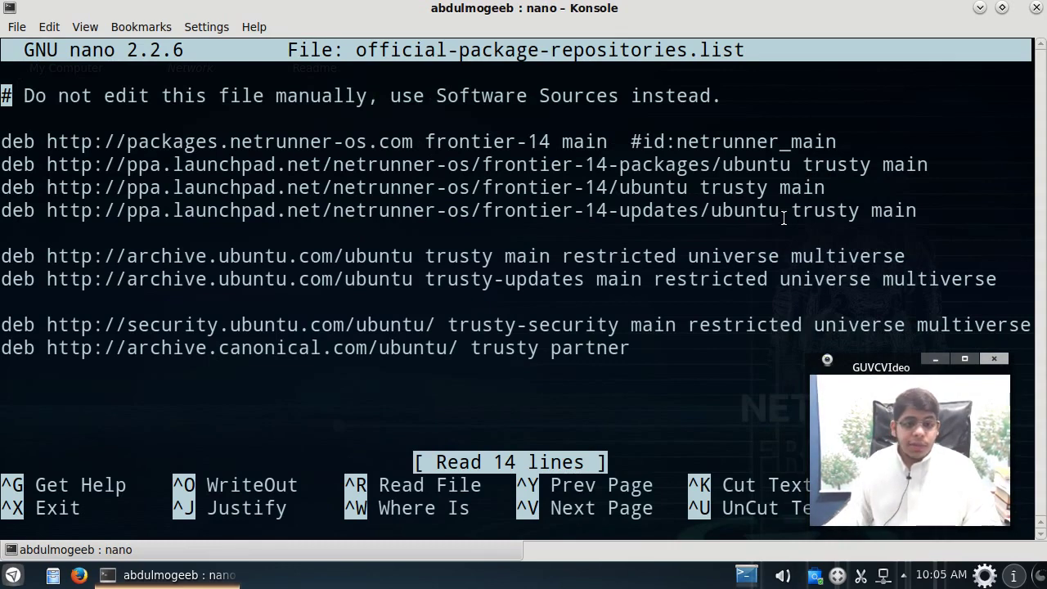
Step: Delete multiverse and restricted from the trusty-security line
double_click(922, 280)
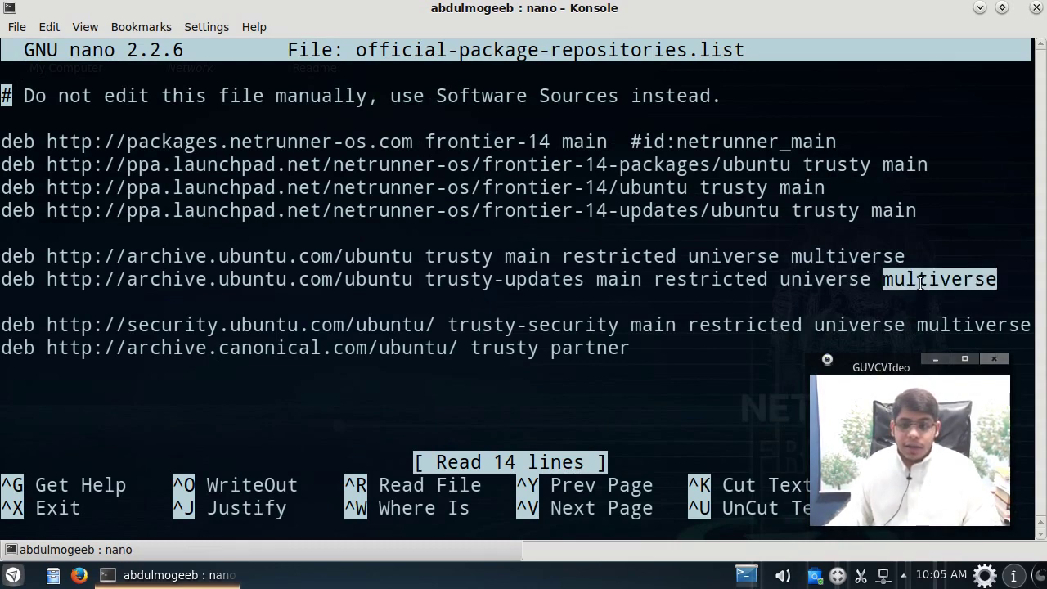
key("Down")
key("Down")
key("Down")
key("Down")
key("Down")
key("Down")
key("Down")
key("Down")
key("Down")
key("Down")
key("Down")
key("Down")
key("Down")
key("Down")
key("Up")
key("Up")
key("Up")
key("Up")
key("Up")
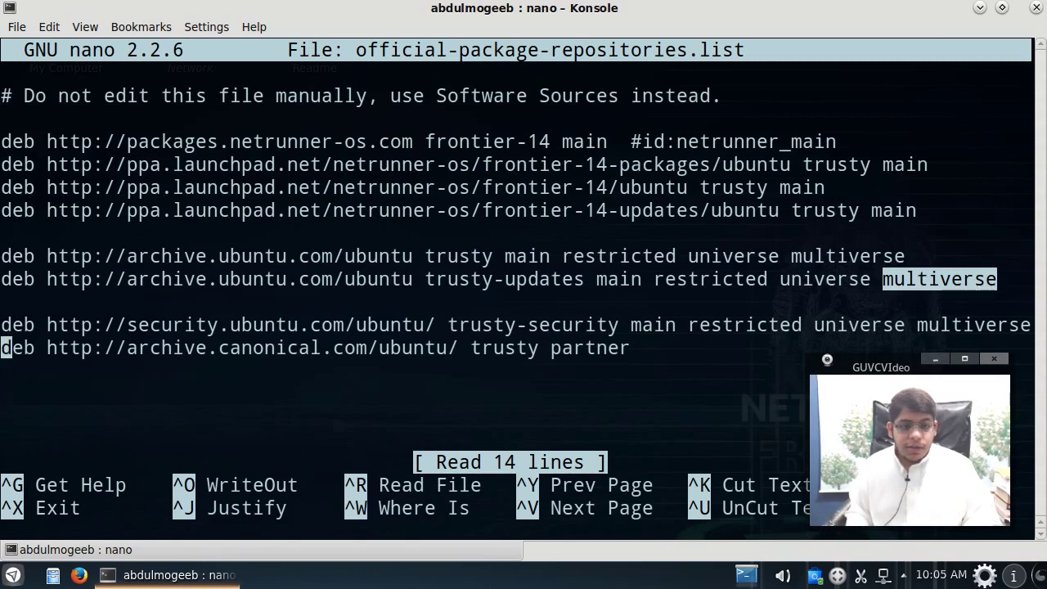
key("Down")
key("Down")
key("Down")
key("Down")
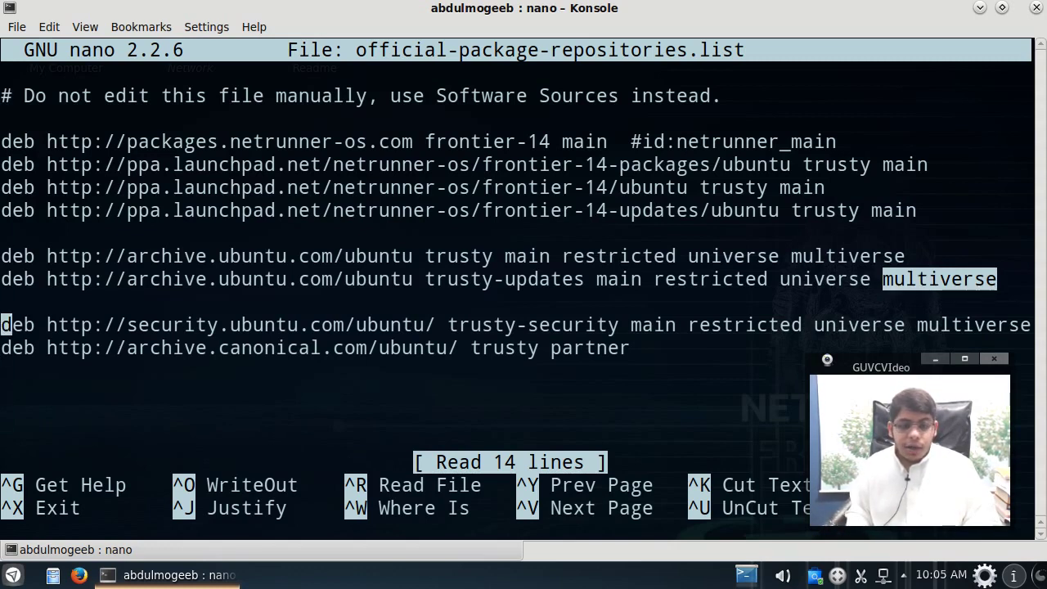
key("Up")
key("Left")
key("Up")
key("Right")
key("Right")
key("Right")
key("Right")
key("Right")
key("Right")
key("Right")
key("Right")
key("Right")
key("Right")
key("Right")
key("Right")
key("Right")
key("Right")
key("Right")
key("Right")
key("Right")
key("Right")
key("Right")
key("Right")
key("Left")
key("Left")
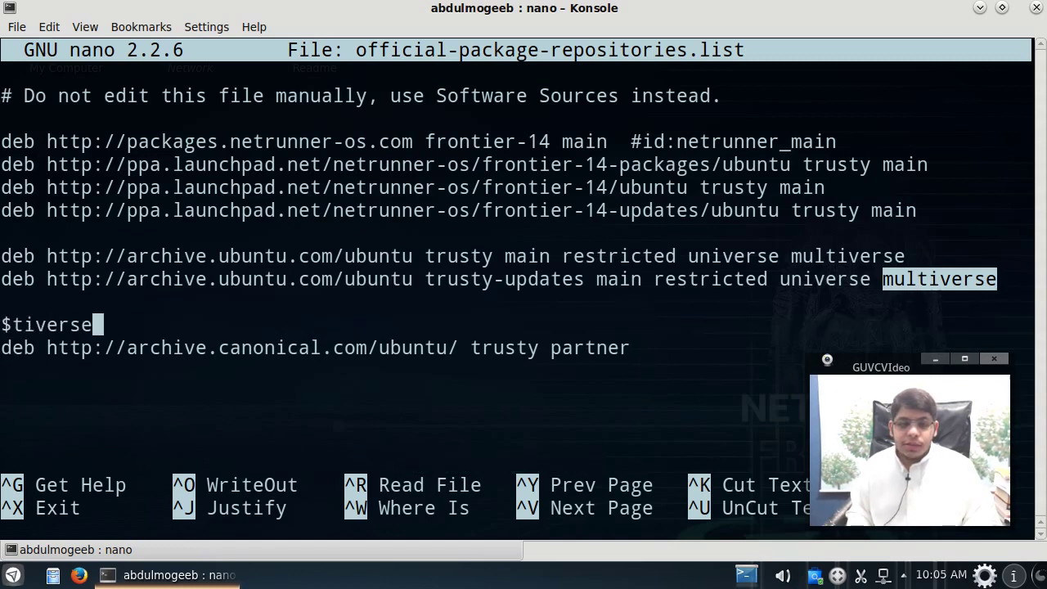
key("BackSpace")
key("BackSpace")
key("BackSpace")
key("BackSpace")
key("BackSpace")
key("BackSpace")
key("BackSpace")
key("BackSpace")
key("BackSpace")
key("BackSpace")
key("BackSpace")
key("BackSpace")
key("BackSpace")
key("BackSpace")
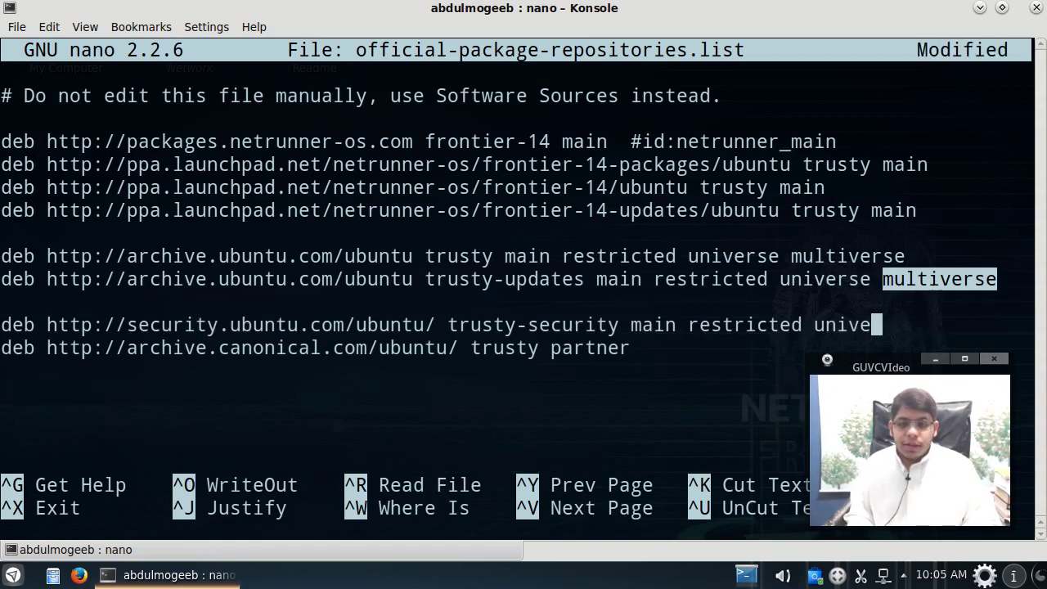
type("rse")
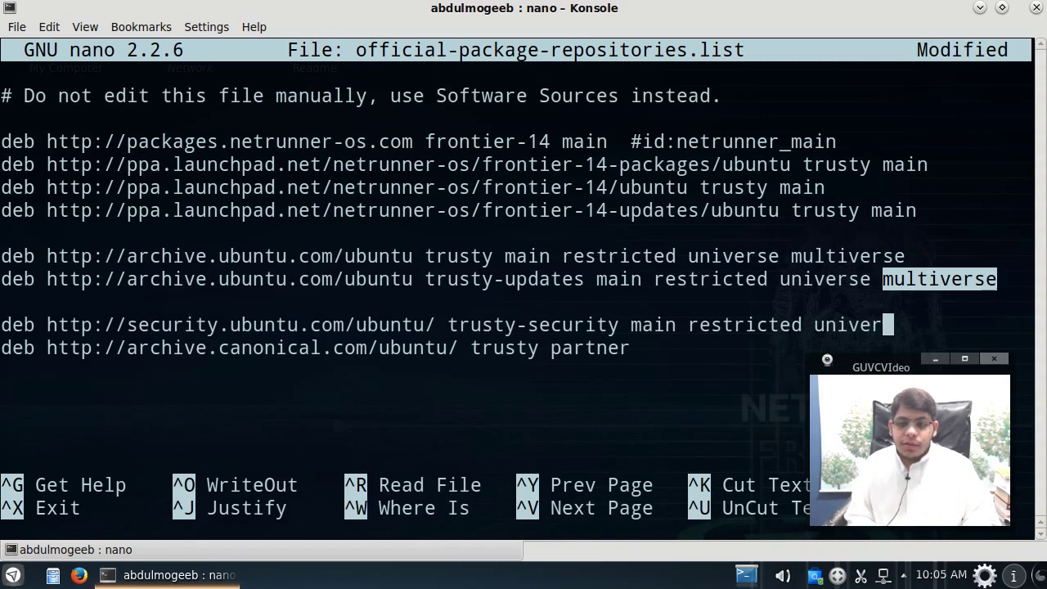
key("Left")
key("Left")
key("Left")
key("Left")
key("Left")
key("Left")
key("Left")
key("Left")
key("Left")
key("Left")
key("Right")
key("BackSpace")
key("BackSpace")
key("BackSpace")
key("BackSpace")
key("BackSpace")
key("BackSpace")
key("BackSpace")
key("BackSpace")
key("BackSpace")
key("BackSpace")
key("BackSpace")
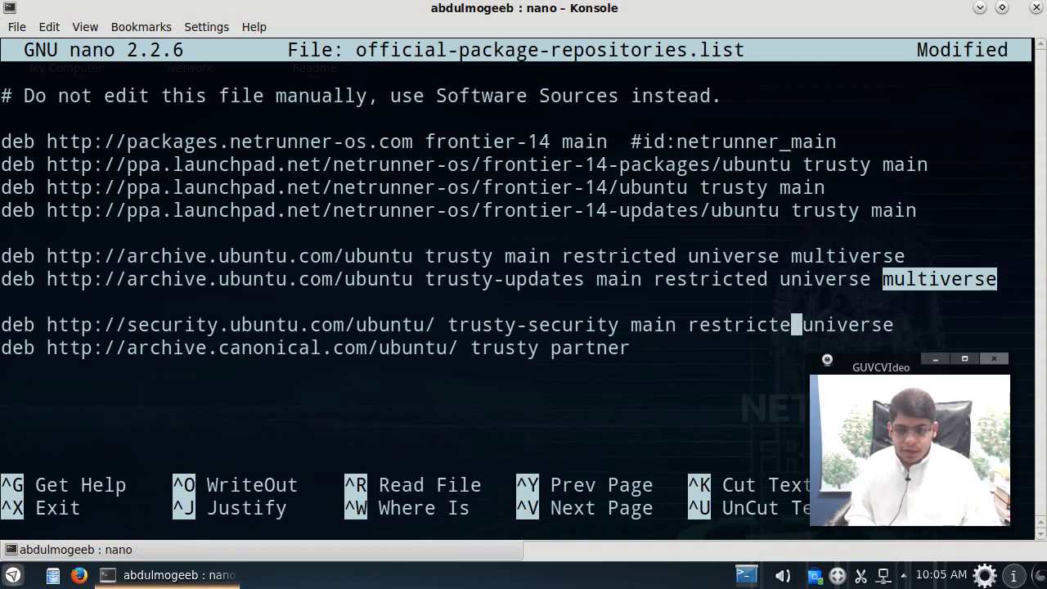
Step: Delete multiverse and restricted from the trusty-updates line, leaving 'main universe'
key("Up")
key("Left")
key("BackSpace")
key("BackSpace")
key("BackSpace")
key("BackSpace")
key("BackSpace")
key("BackSpace")
key("BackSpace")
key("BackSpace")
key("BackSpace")
key("BackSpace")
key("BackSpace")
key("Left")
key("Left")
key("Left")
key("Left")
key("Left")
key("Left")
key("Left")
key("Left")
key("Left")
key("Left")
key("Right")
key("BackSpace")
key("BackSpace")
key("BackSpace")
key("BackSpace")
key("BackSpace")
key("BackSpace")
key("BackSpace")
key("BackSpace")
key("BackSpace")
key("BackSpace")
key("BackSpace")
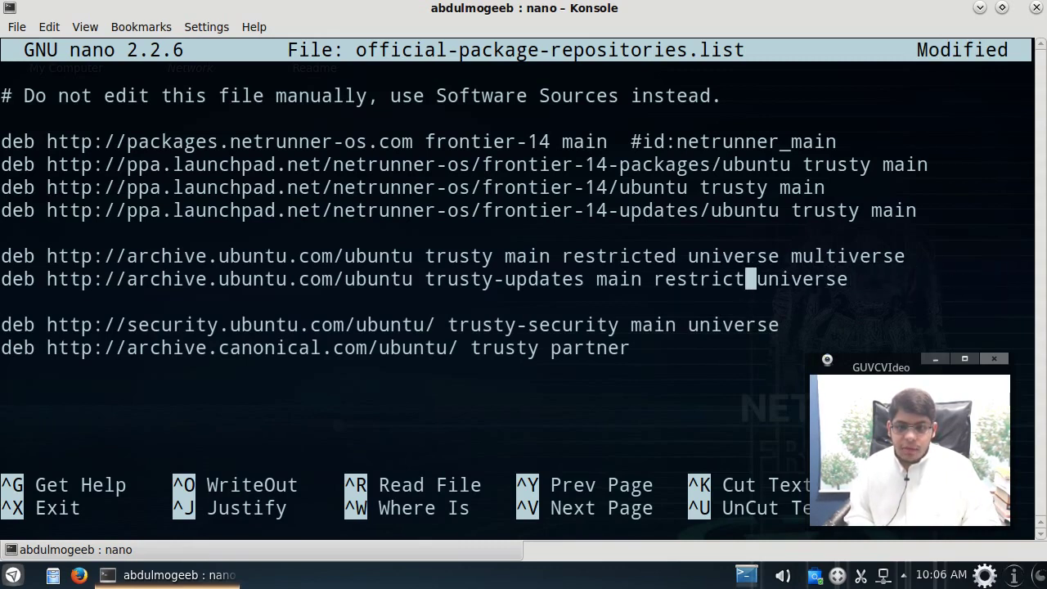
Step: Remove restricted and multiverse from the trusty line
key("Up")
key("Right")
key("Right")
key("Right")
key("Right")
key("Right")
key("Right")
key("Right")
key("Right")
key("Left")
key("Left")
key("Left")
key("Left")
key("BackSpace")
key("BackSpace")
key("BackSpace")
key("BackSpace")
key("BackSpace")
key("BackSpace")
key("BackSpace")
key("BackSpace")
key("BackSpace")
key("BackSpace")
key("BackSpace")
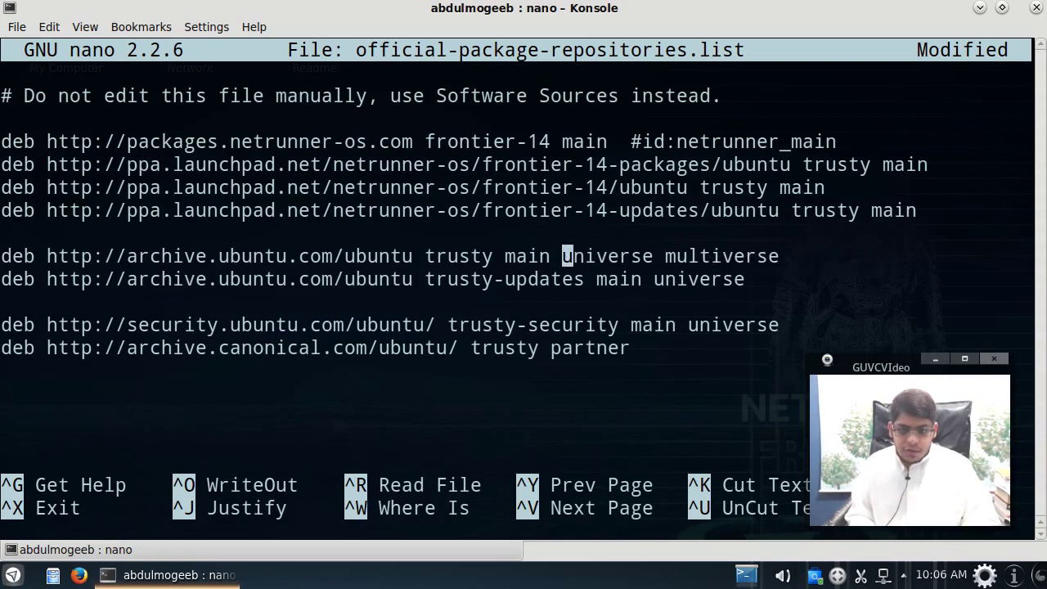
key("Right")
key("Right")
key("Right")
key("Right")
key("Right")
key("Right")
key("Right")
key("Right")
key("Right")
key("Right")
key("Right")
key("Right")
key("Right")
key("Right")
key("Right")
key("Right")
key("Right")
key("Right")
key("Right")
key("BackSpace")
key("BackSpace")
key("BackSpace")
key("BackSpace")
key("BackSpace")
key("BackSpace")
key("BackSpace")
key("BackSpace")
key("BackSpace")
key("BackSpace")
key("BackSpace")
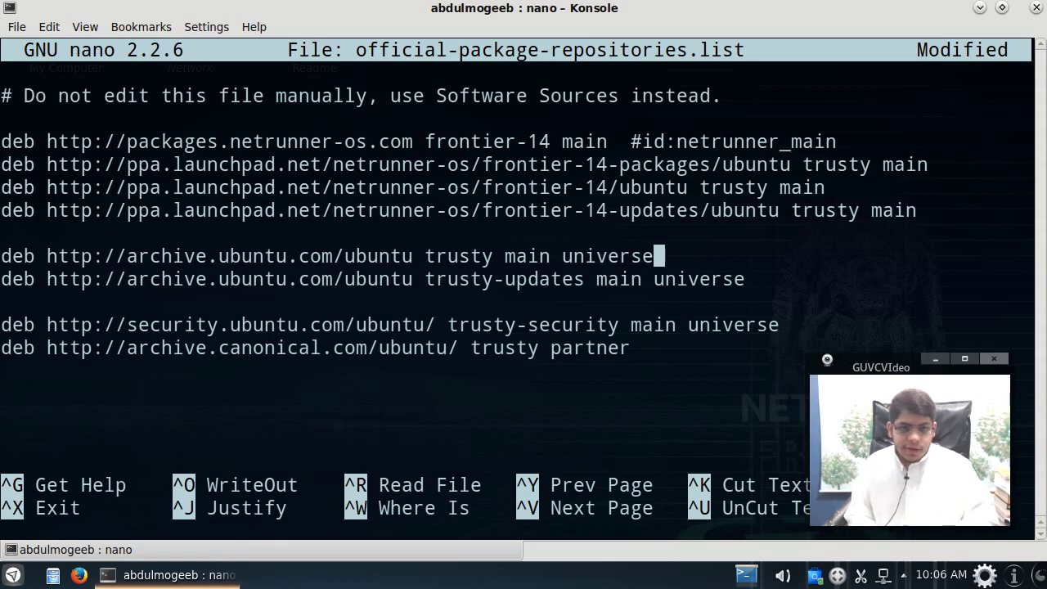
Step: Save the edited file under its existing name and exit nano
key("ctrl+x")
key("y")
key("Return")
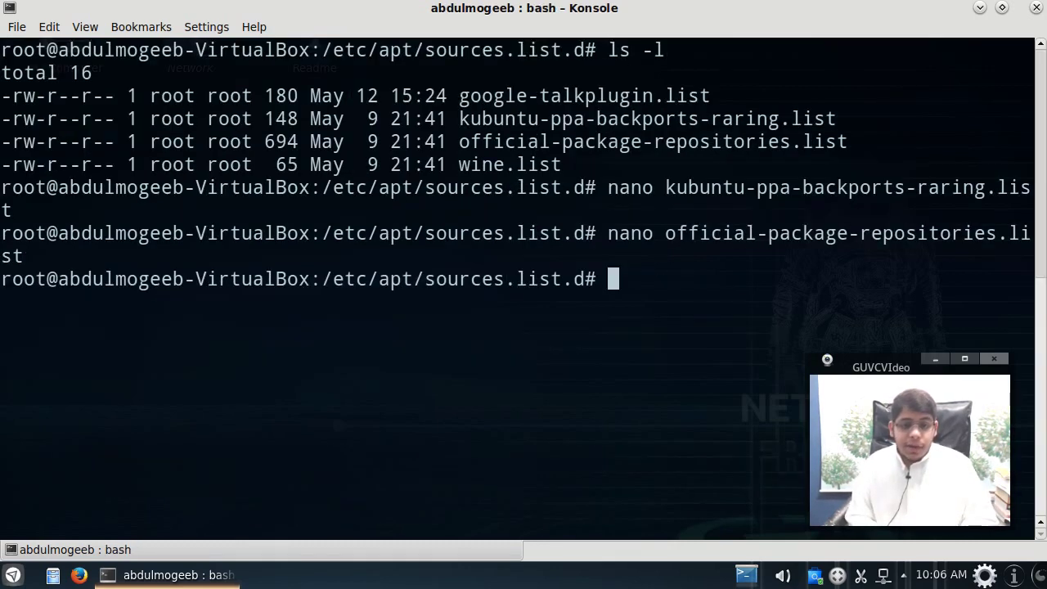
Step: Look over wine.list in nano and close it unchanged
type("nano w")
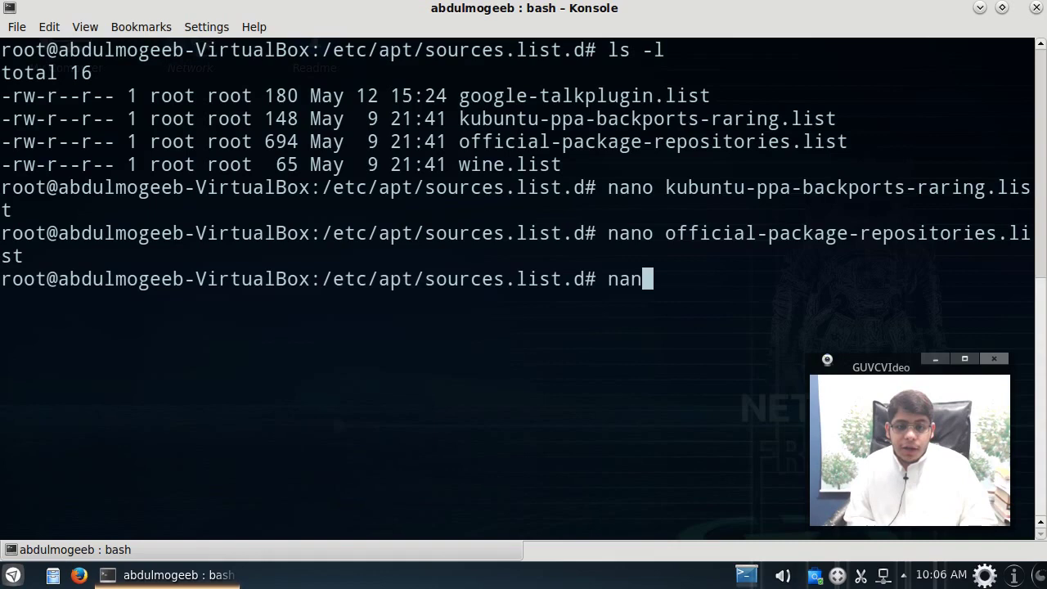
key("Tab")
key("Return")
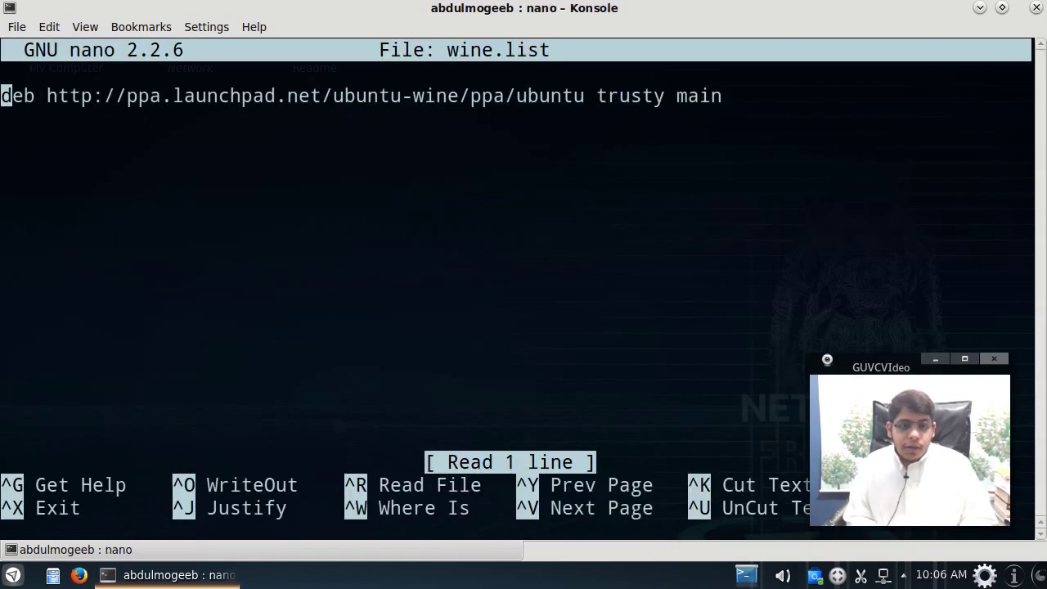
key("ctrl+x")
Step: Run apt-get update to refresh the package lists, then clear the screen
type("apt-get update")
key("Return")
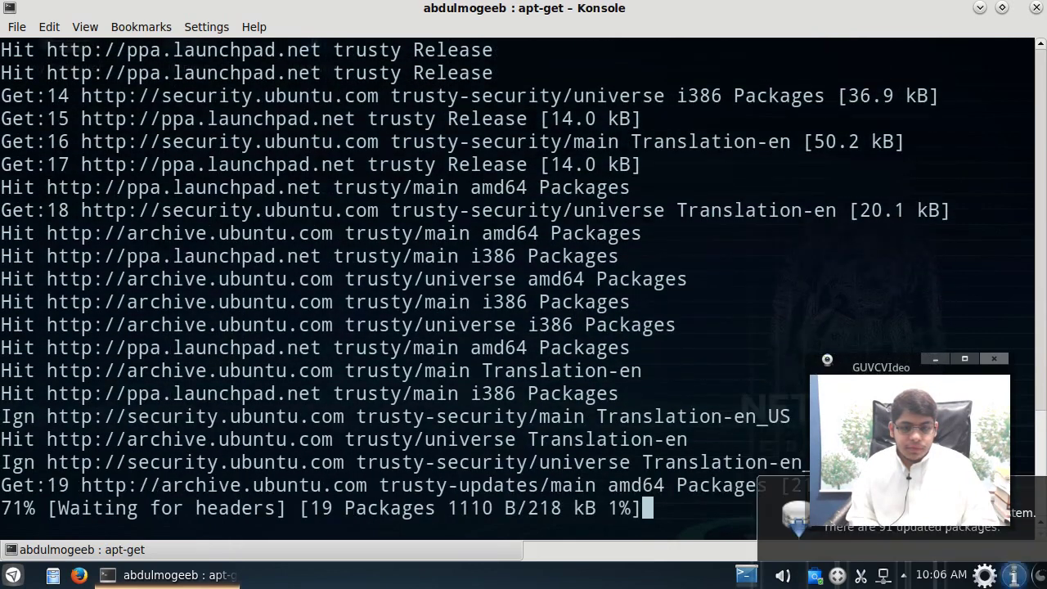
left_click_drag(884, 369, 894, 59)
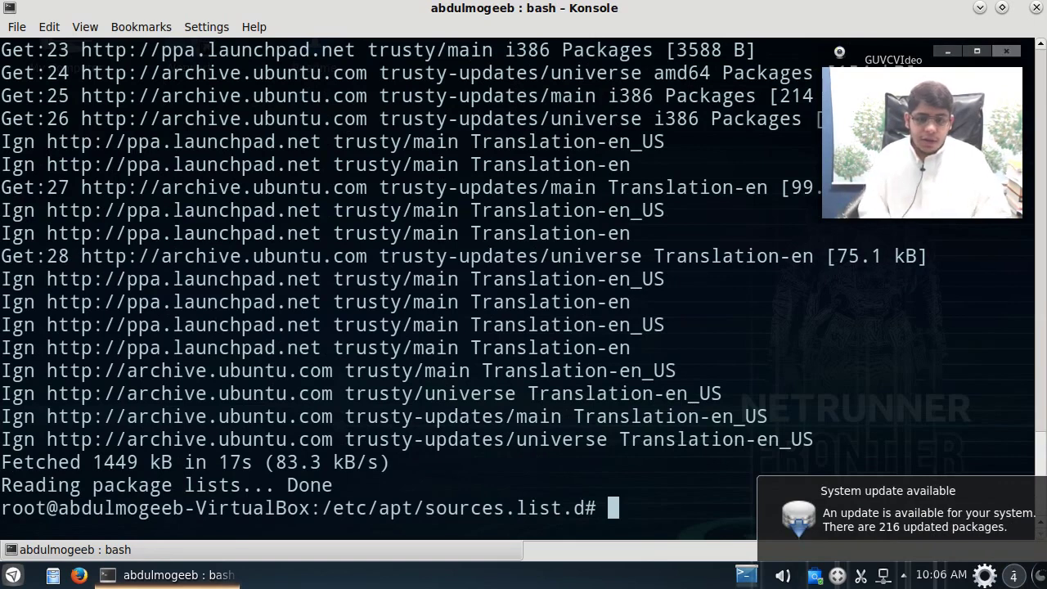
key("ctrl+l")
Step: From the root directory, run vrms and scroll through its non-free report
type("cd /")
key("Return")
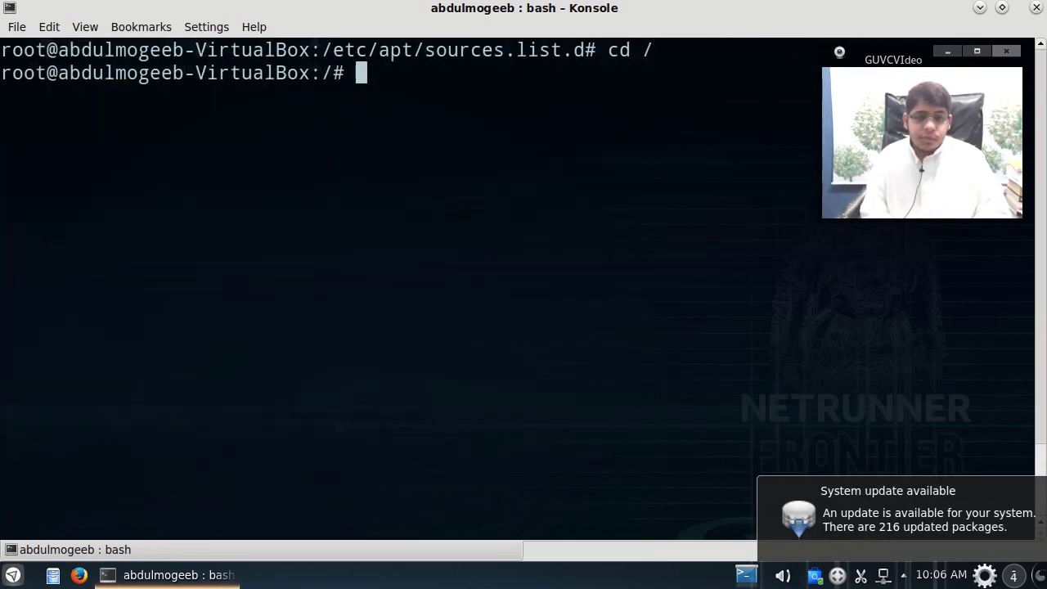
key("ctrl+l")
type("vrms")
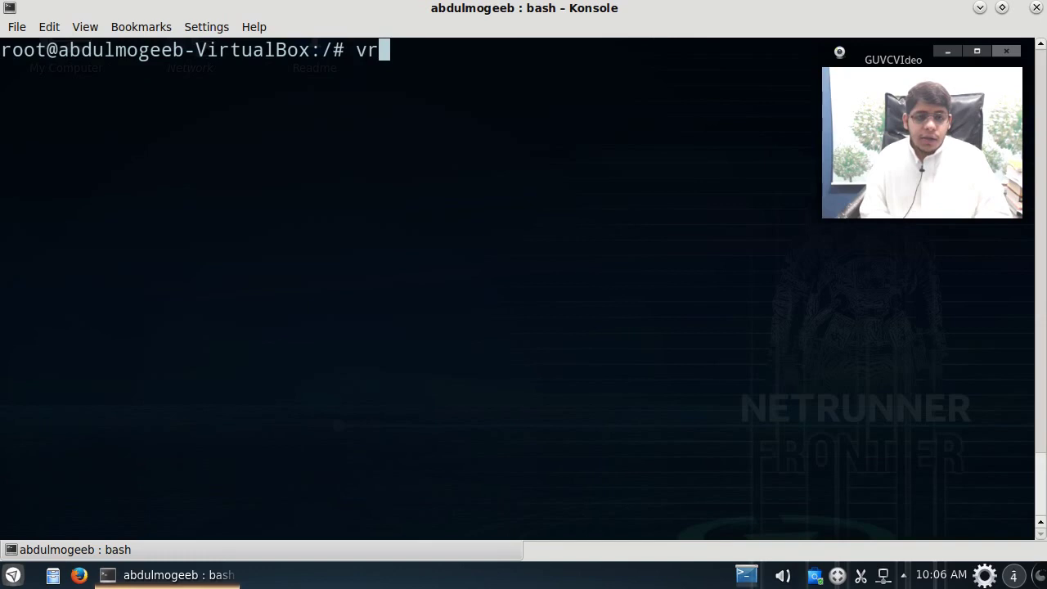
key("Return")
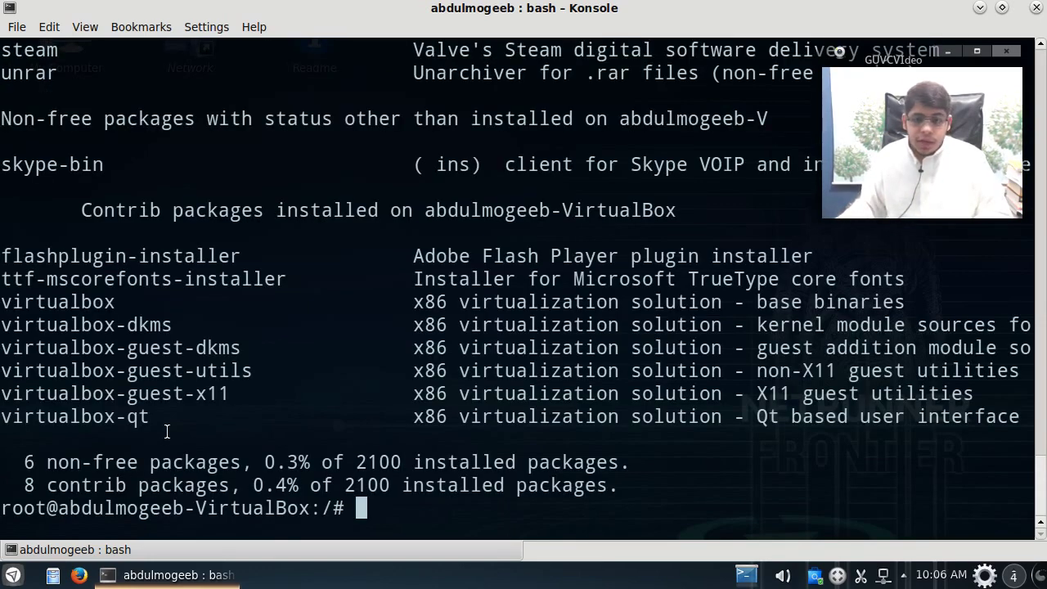
scroll(166, 432, "up", 1)
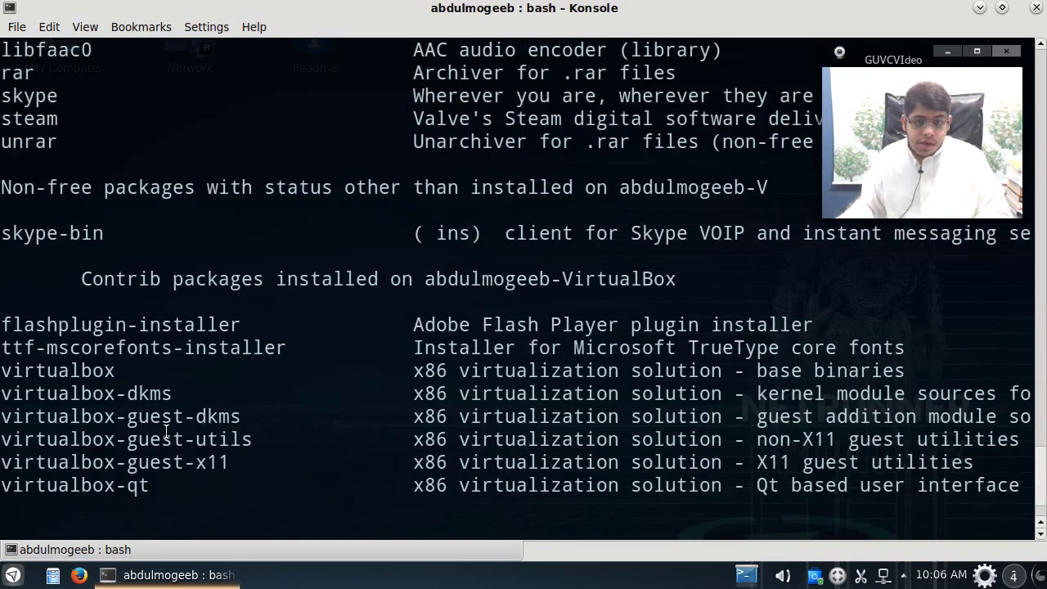
scroll(166, 431, "up", 1)
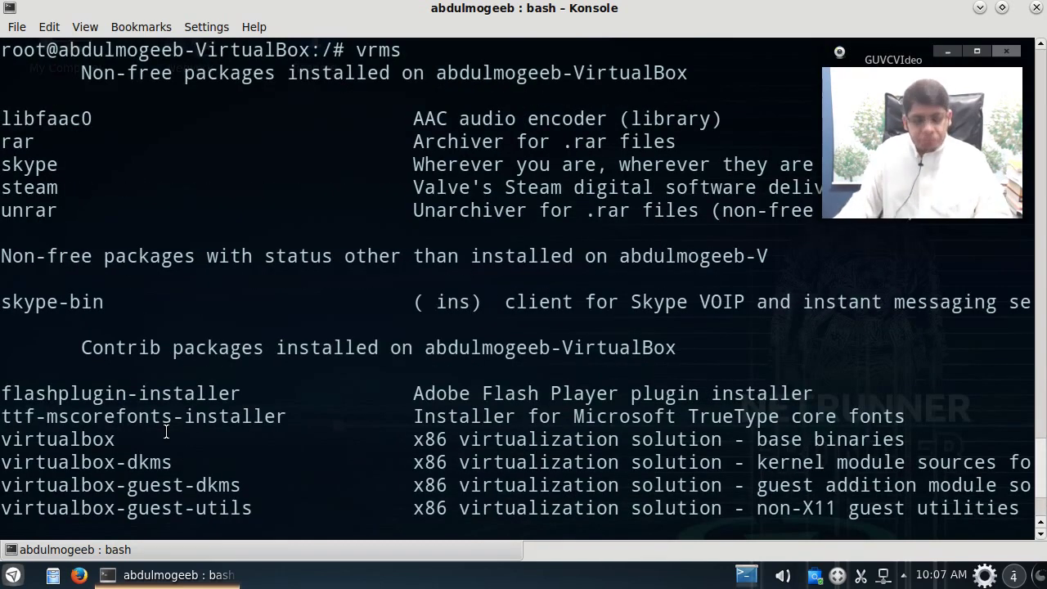
scroll(166, 432, "down", 2)
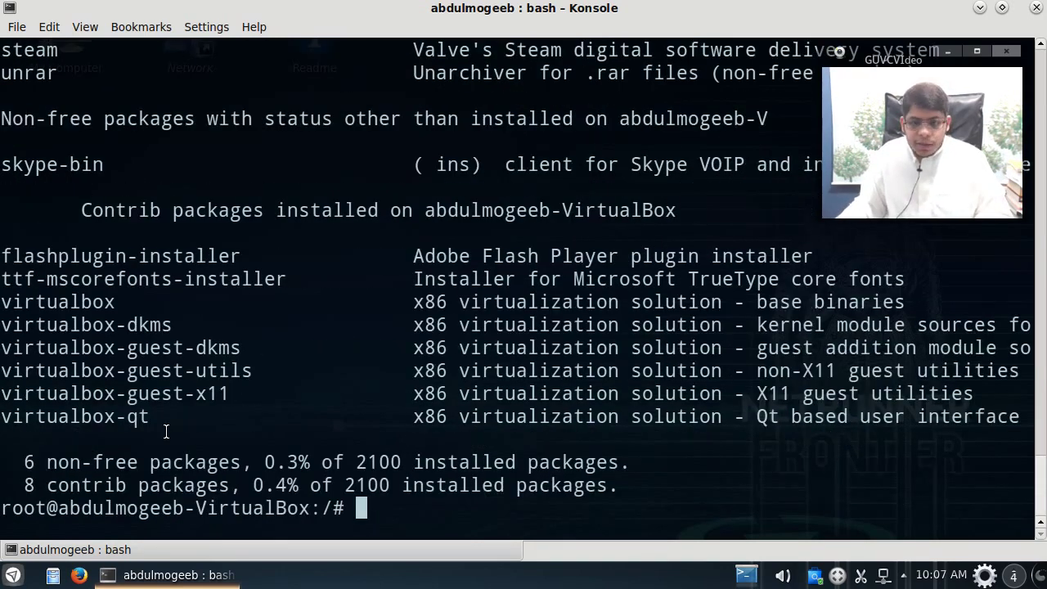
scroll(166, 434, "up", 4)
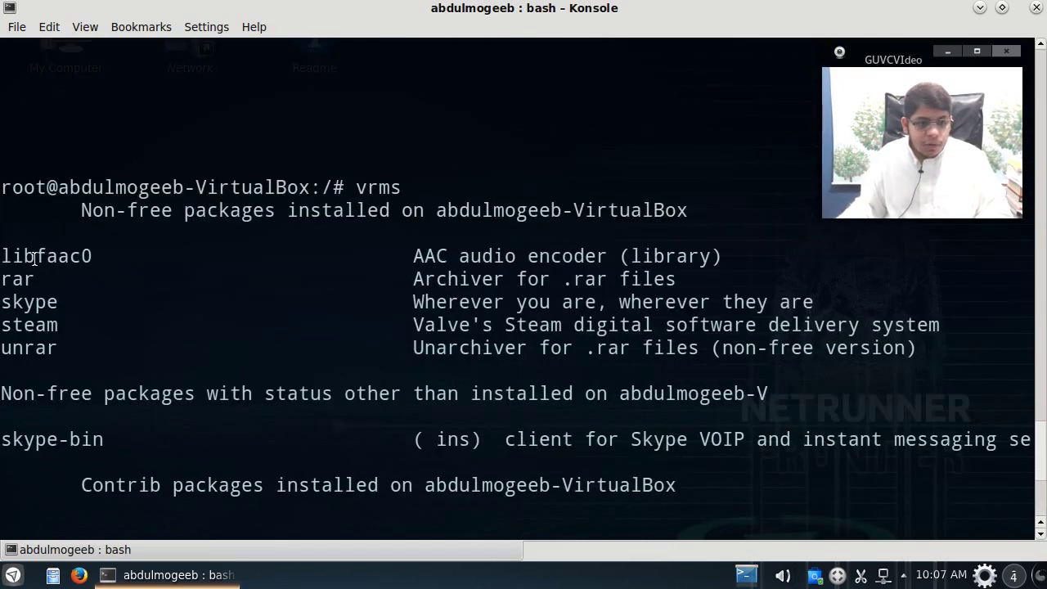
scroll(23, 350, "down", 2)
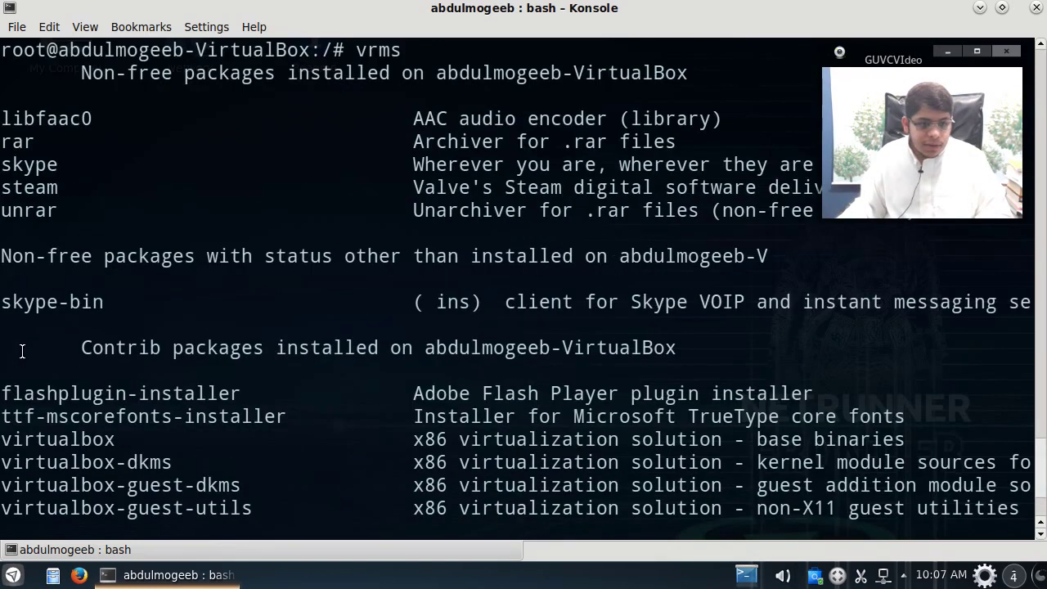
scroll(32, 393, "down", 1)
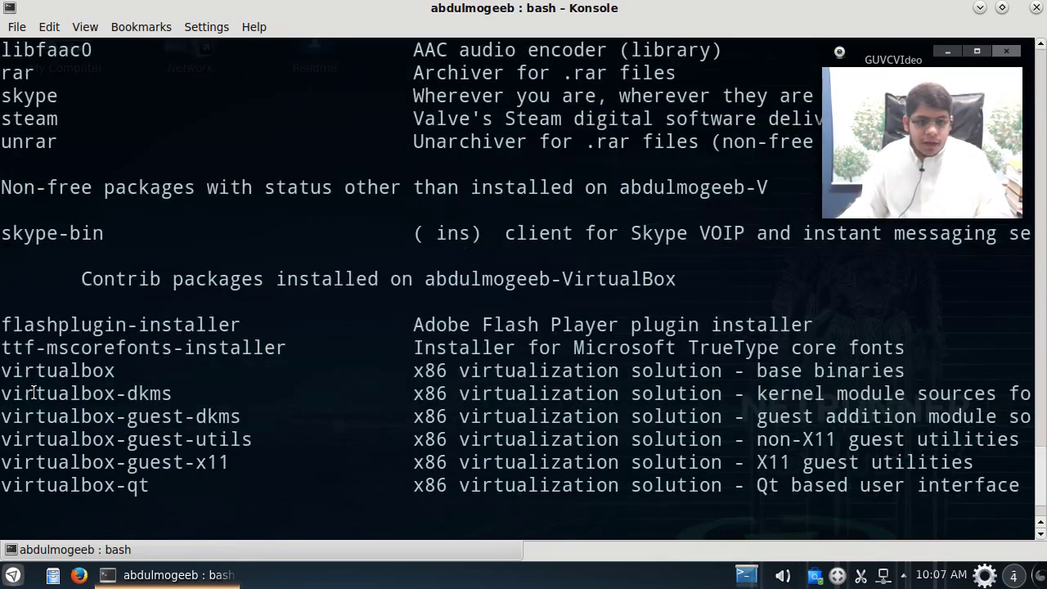
Step: Shrink the terminal font and rerun vrms to show 6 non-free and 8 contrib packages
key("ctrl+minus")
key("ctrl+minus")
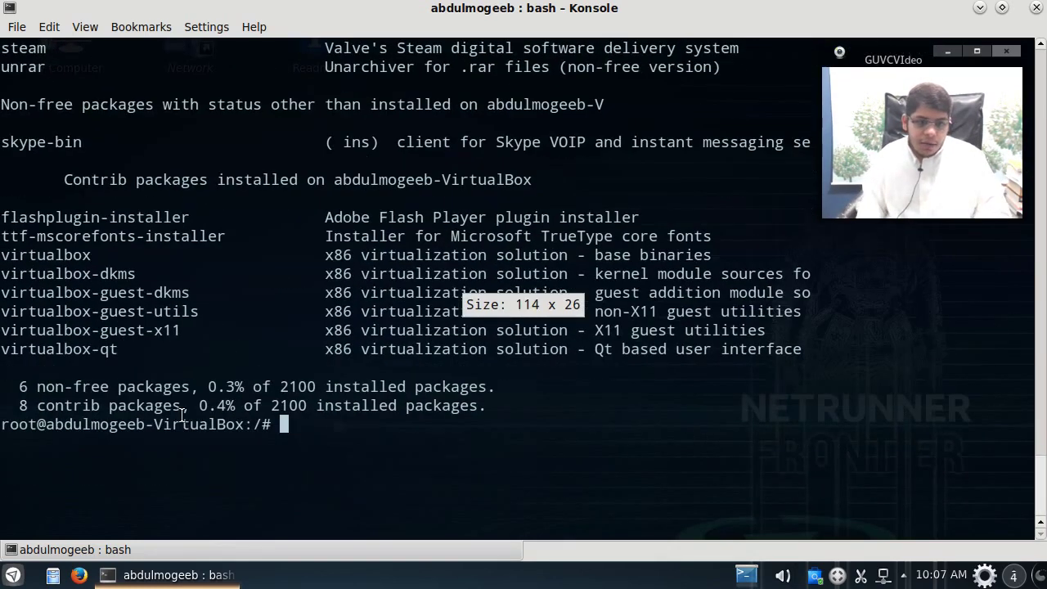
type("vrms")
key("Return")
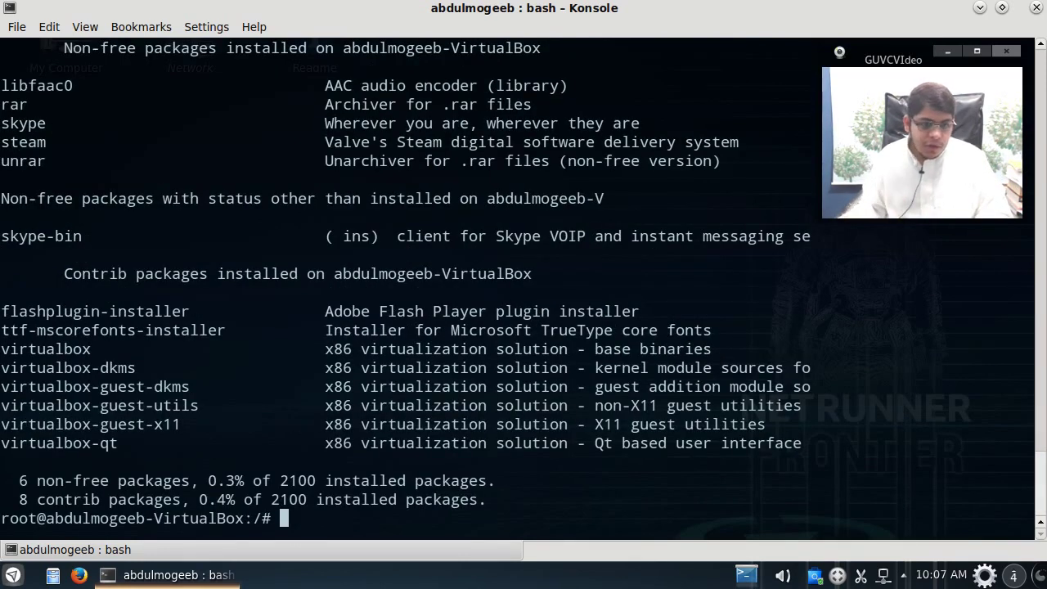
scroll(325, 479, "up", 4)
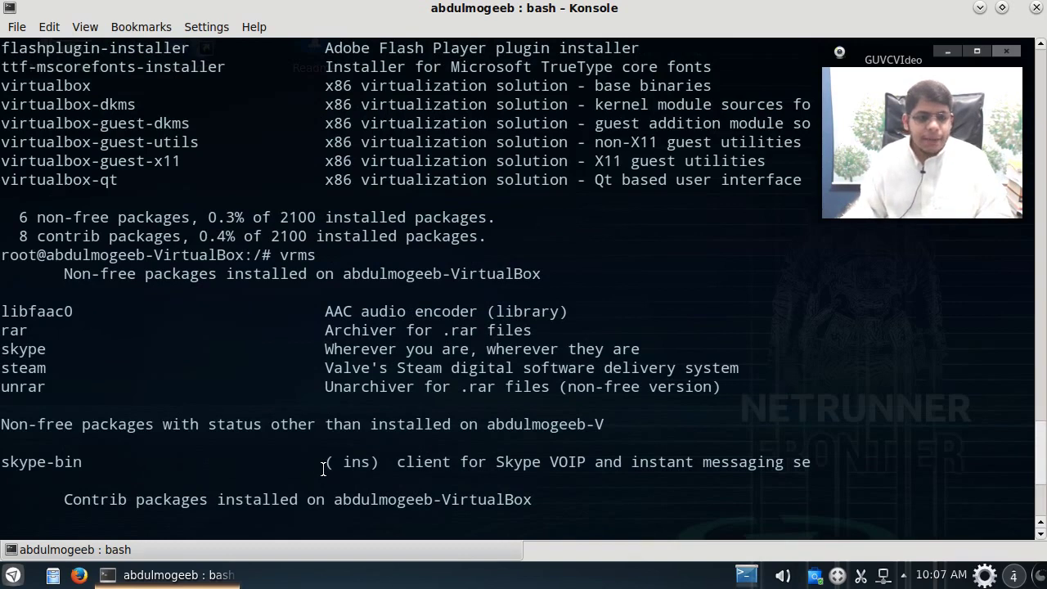
Step: Purge all packages listed by vrms -s with apt-get remove --purge, accepting the Steam note
scroll(325, 468, "down", 4)
type("apt-get remove ")
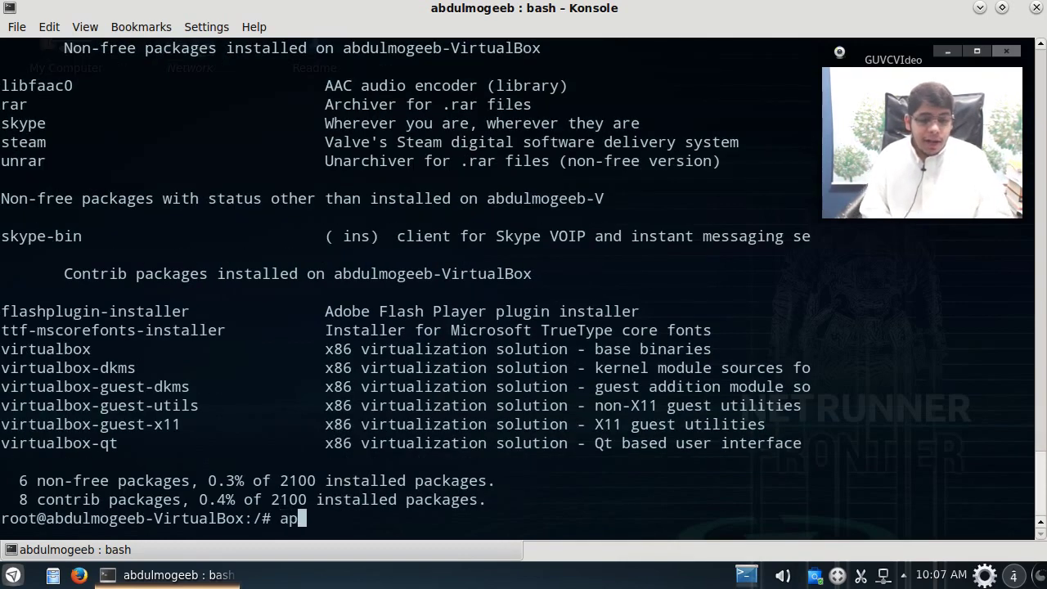
type("--purge")
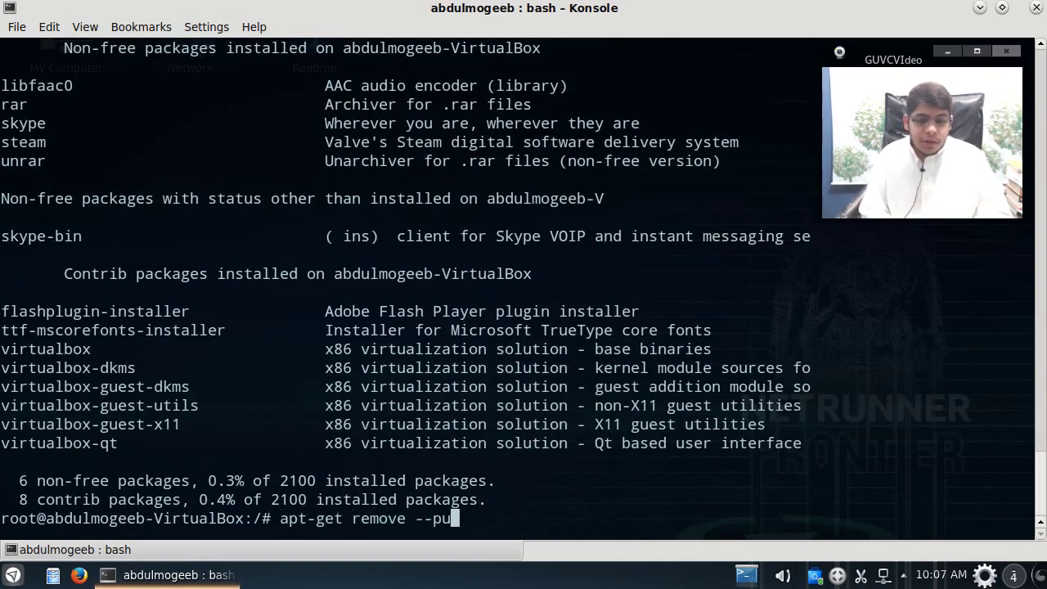
type("$(")
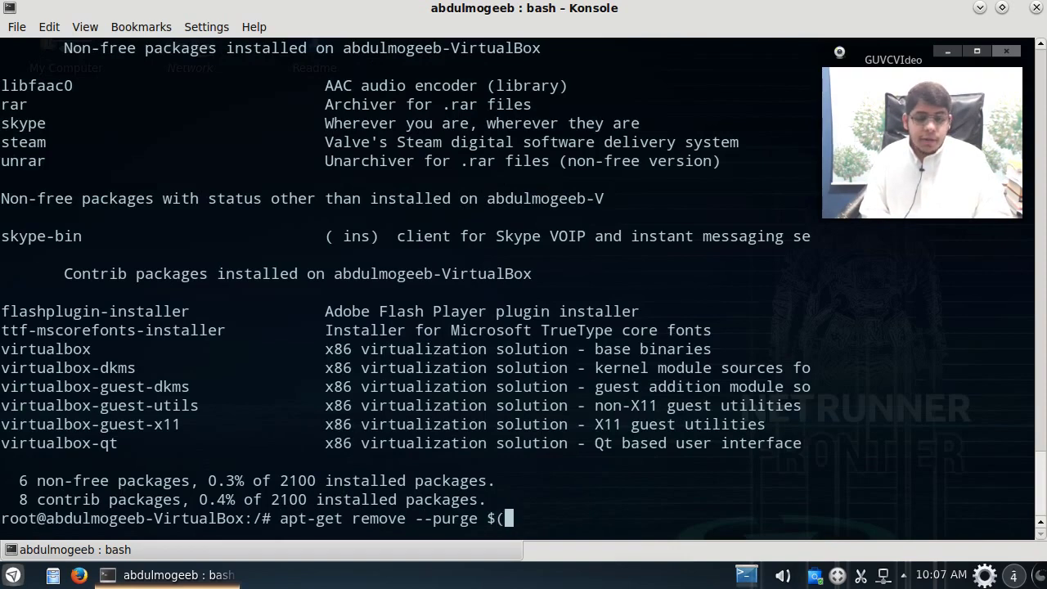
type("vrms -s)")
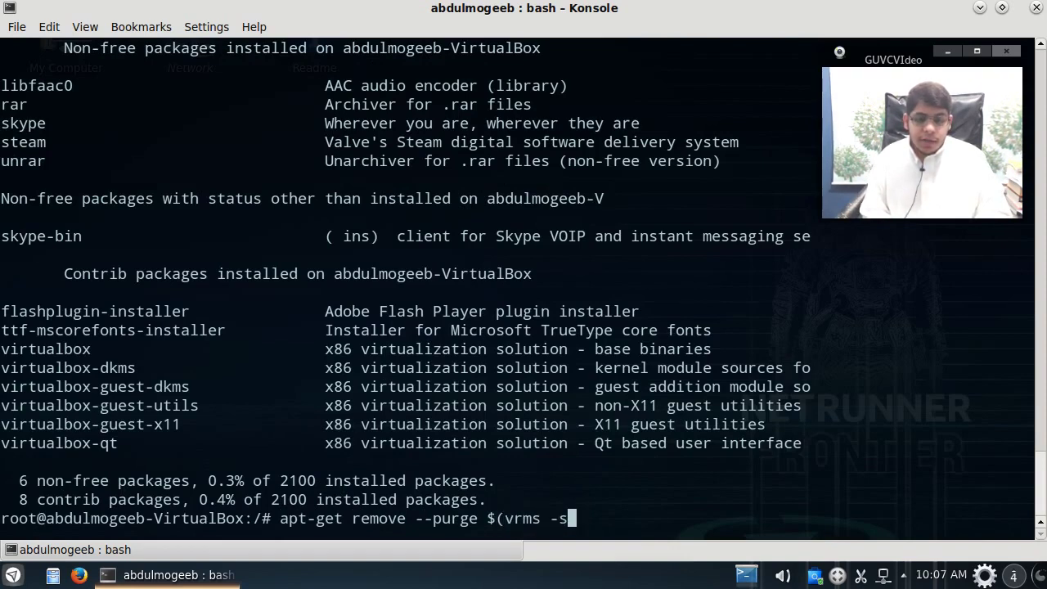
key("ctrl+plus")
key("ctrl+plus")
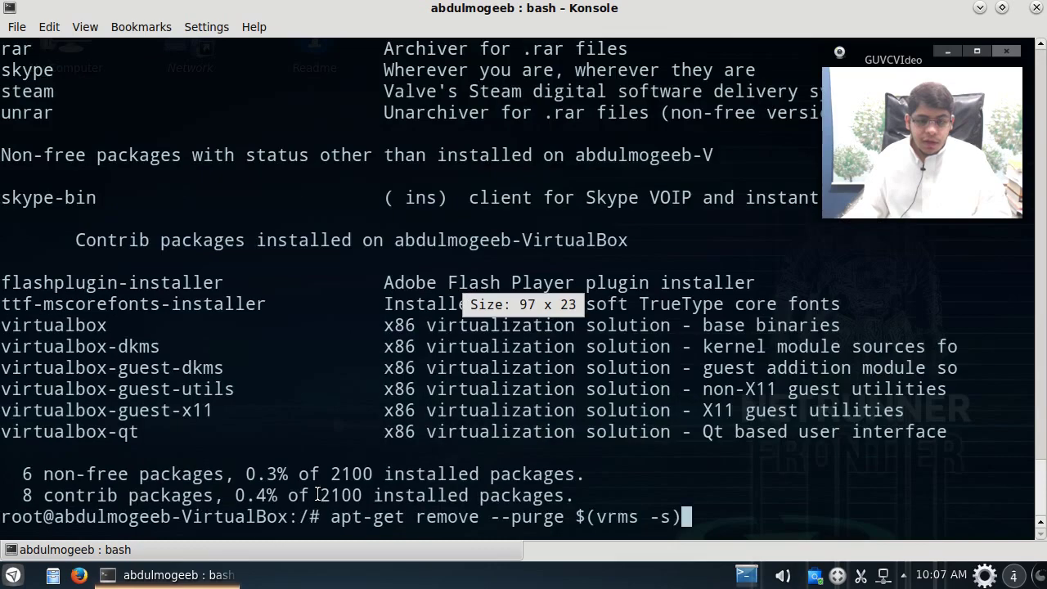
key("ctrl+minus")
key("Return")
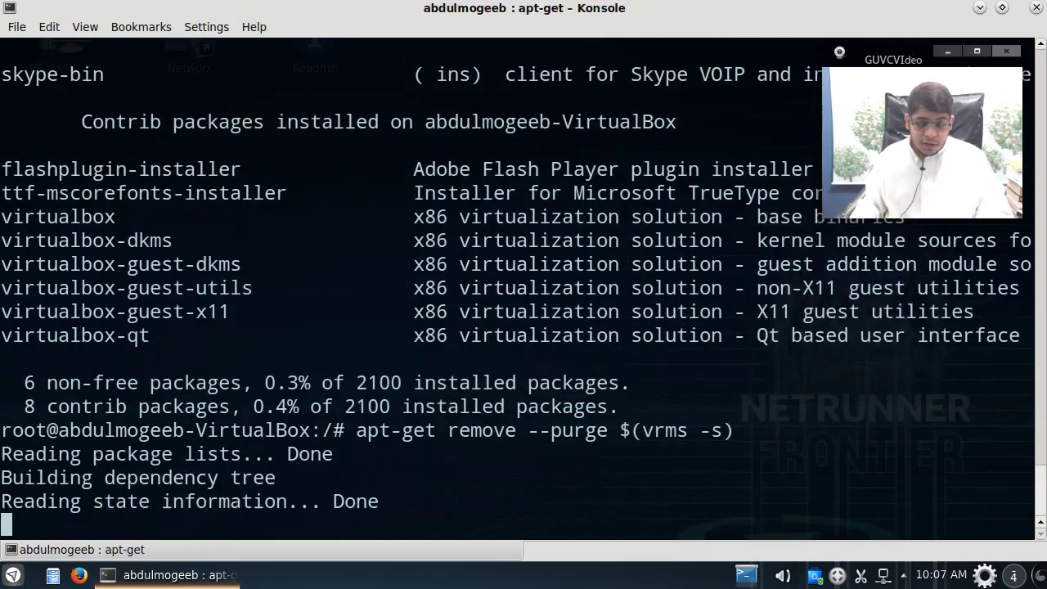
key("Return")
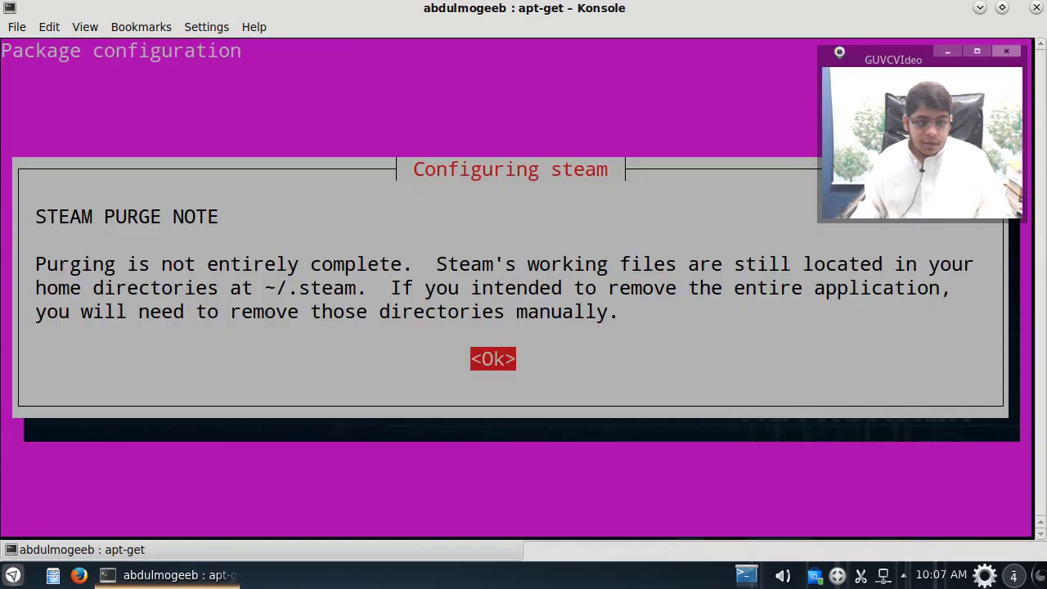
key("Return")
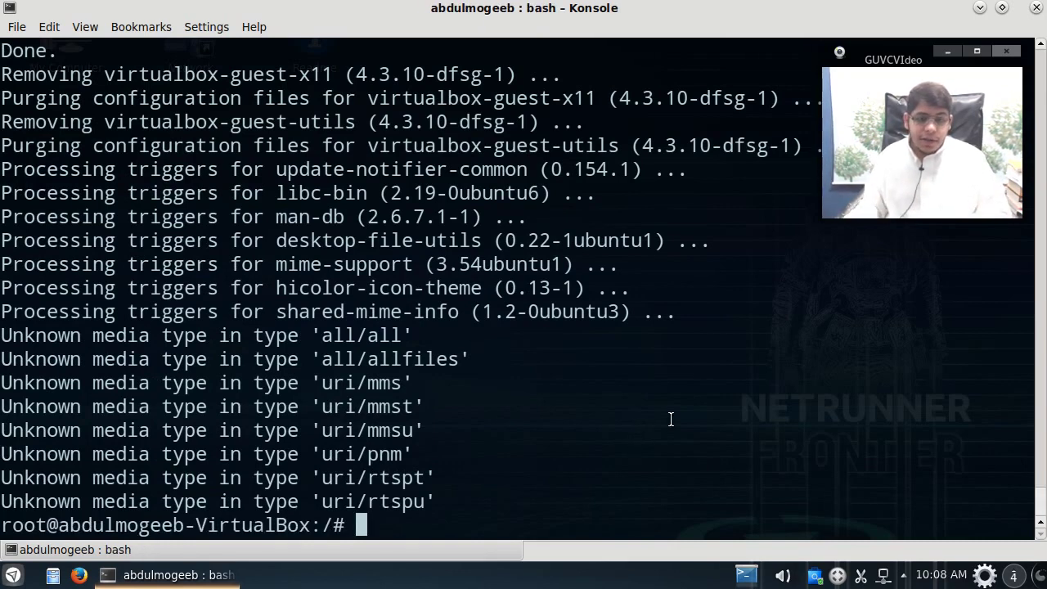
Step: Rerun vrms to confirm skype is the only non-free package left
key("ctrl+l")
type("vrms")
key("Return")
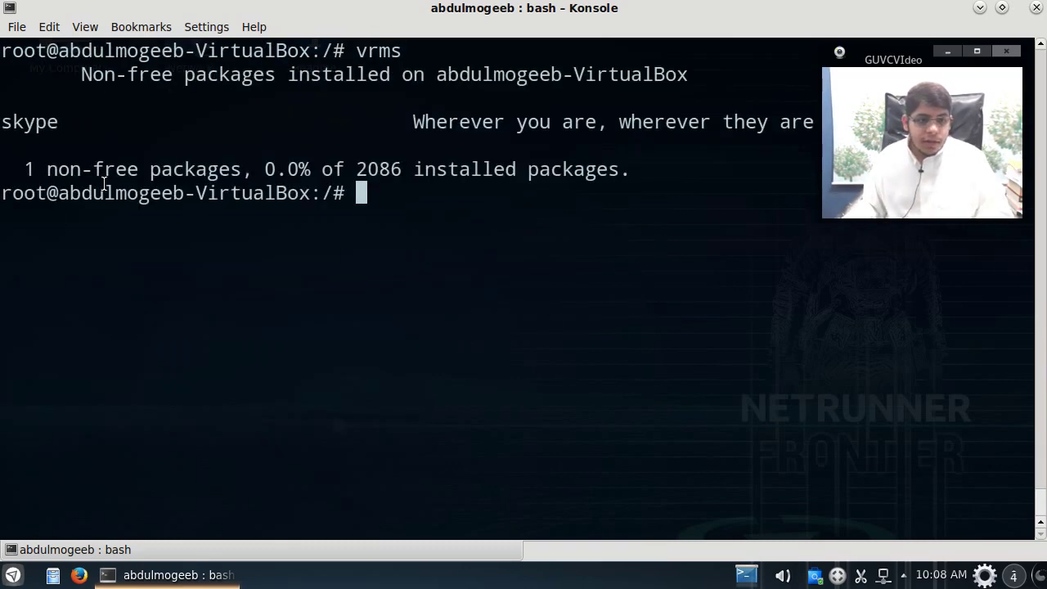
double_click(48, 130)
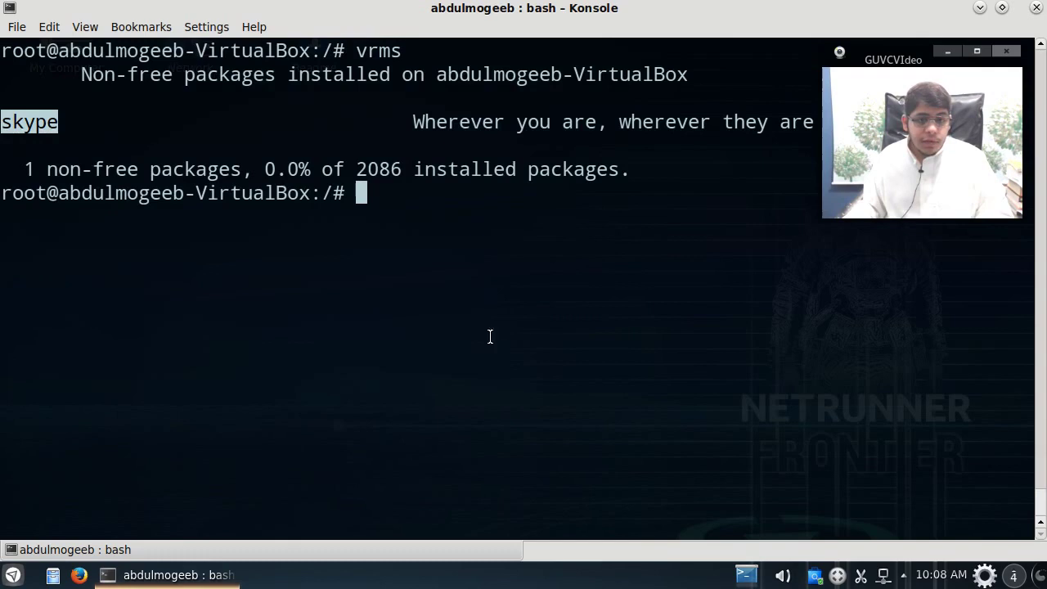
left_click(545, 336)
Step: Try apt-get remove skype, which reports it is not installed
type("apt-get remove s")
type("key")
key("BackSpace")
key("BackSpace")
type("ype")
key("Return")
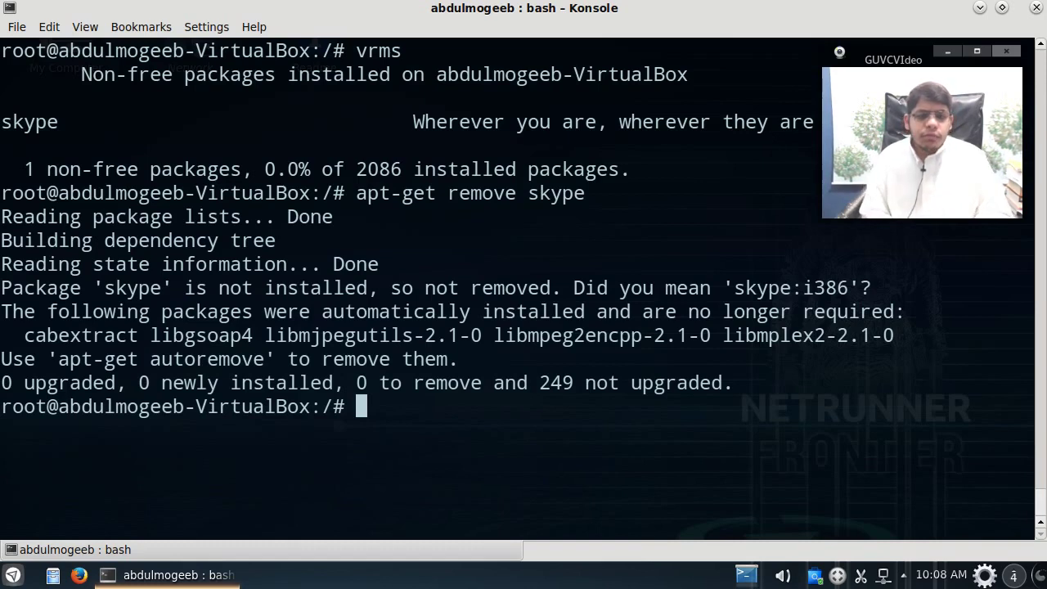
Step: Launch skype from the terminal, interrupt it, then start Synaptic Package Manager
type("skyee")
key("Return")
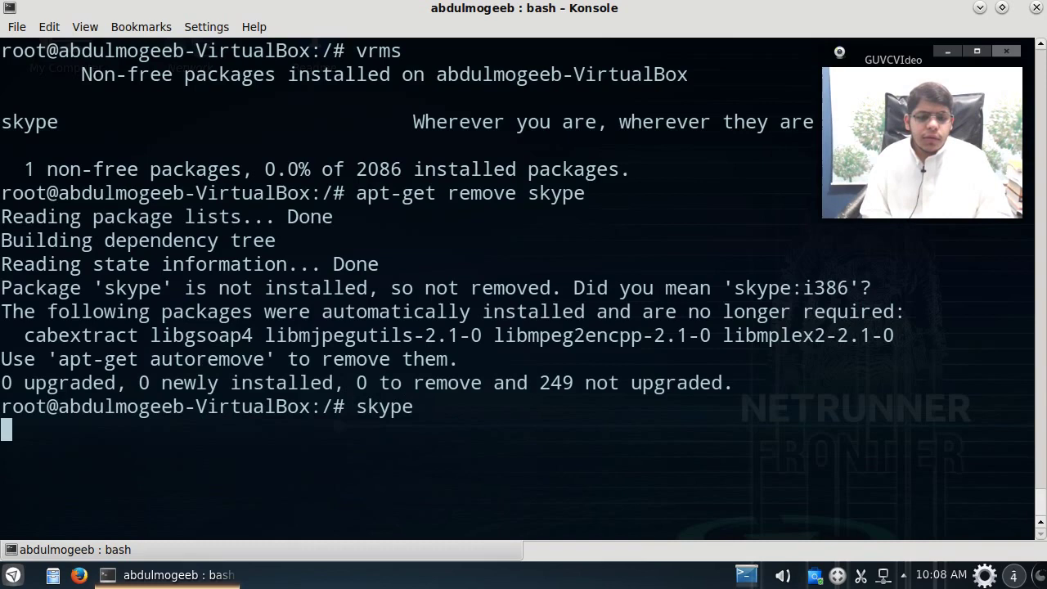
key("ctrl+c")
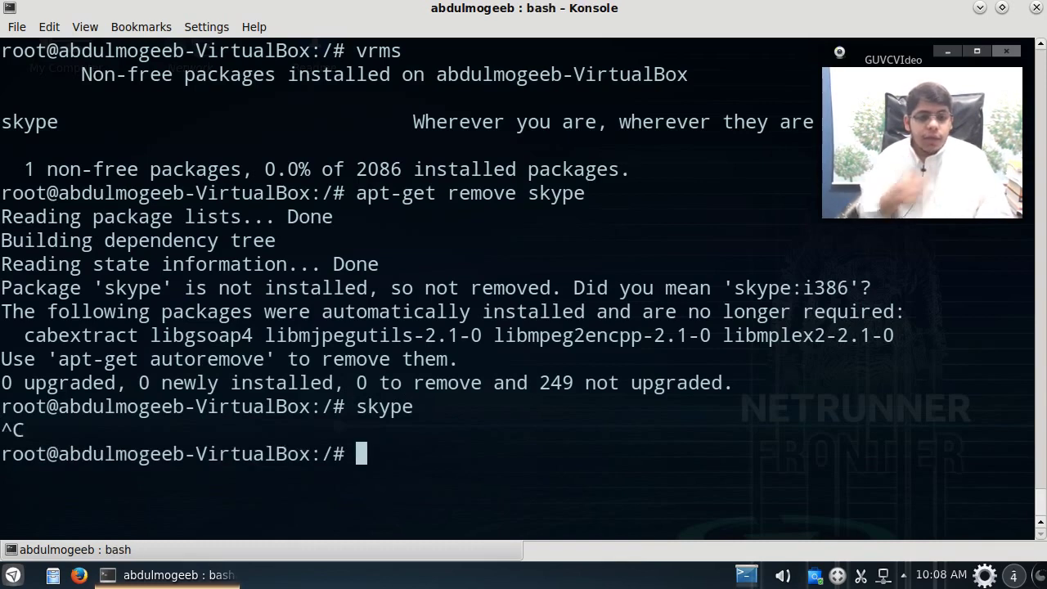
left_click(13, 574)
left_click(23, 378)
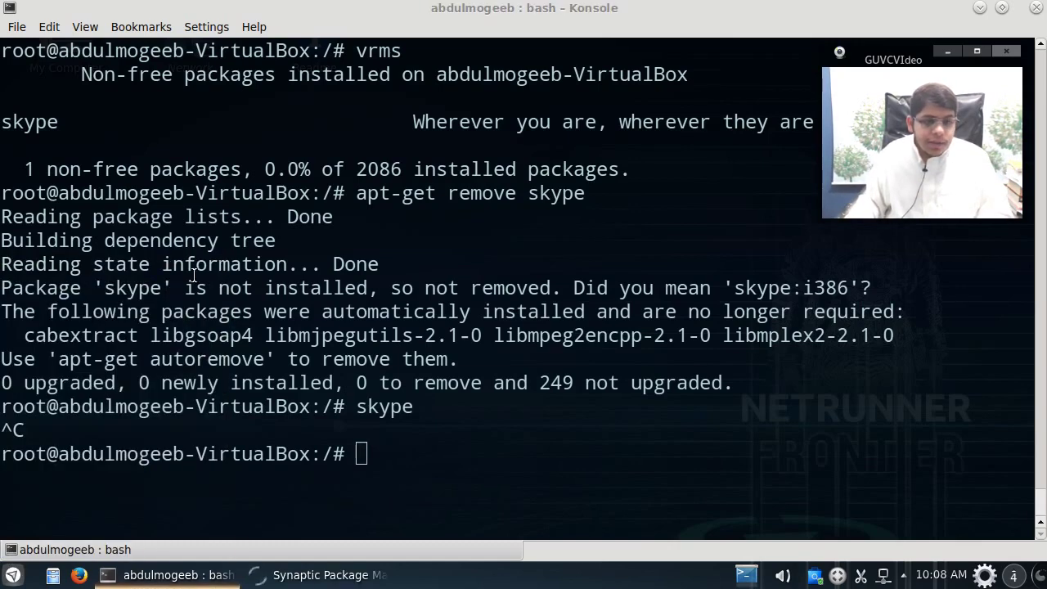
Step: Authorise Synaptic with the administrator password and maximise its window
type("***")
key("Return")
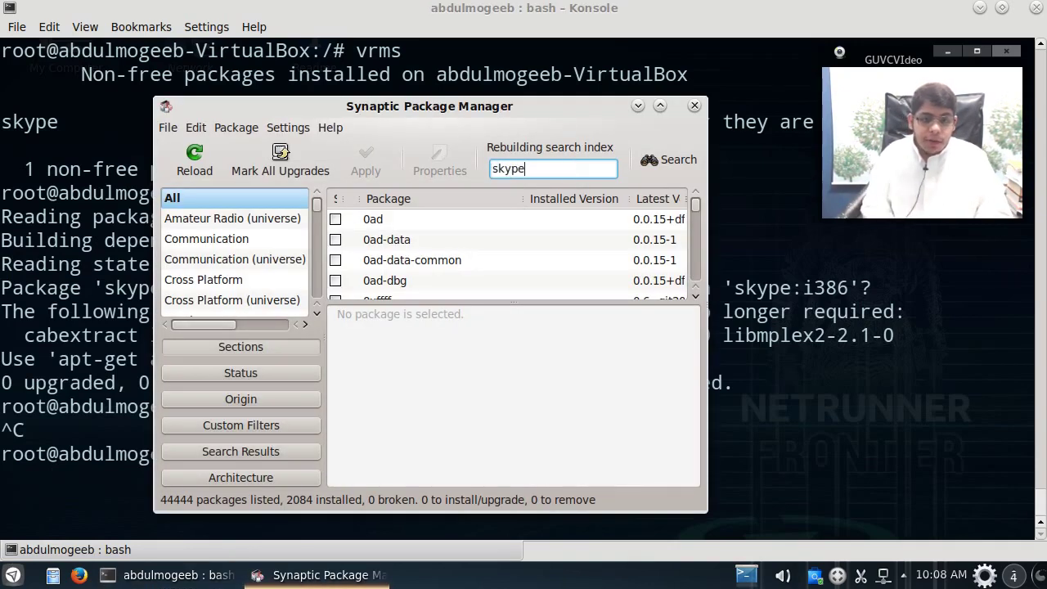
left_click(660, 107)
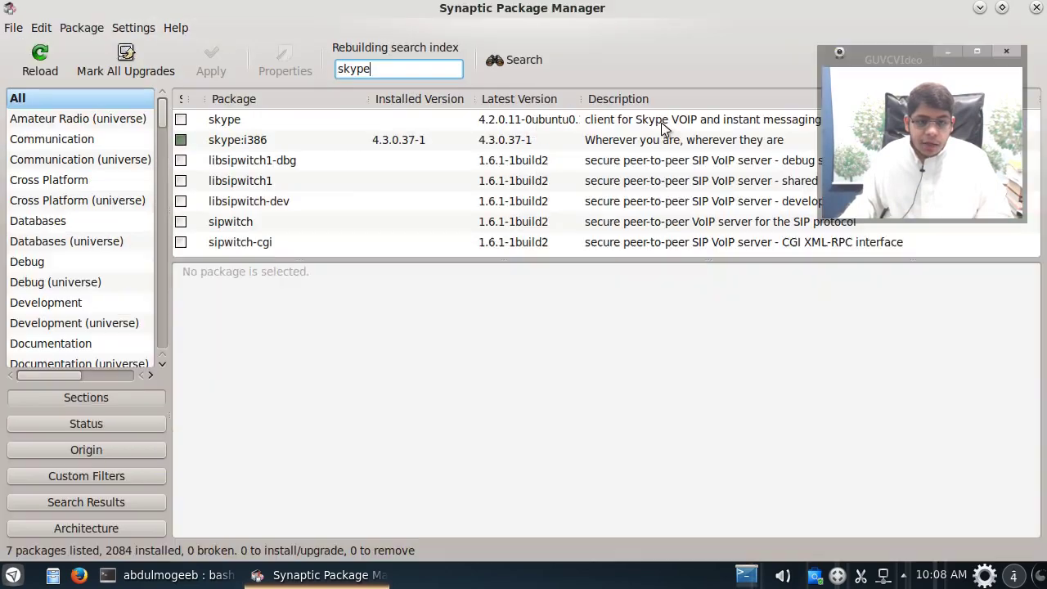
Step: Mark skype:i386 for removal and apply it, freeing 44.3 MB, then restore the window
left_click(180, 139)
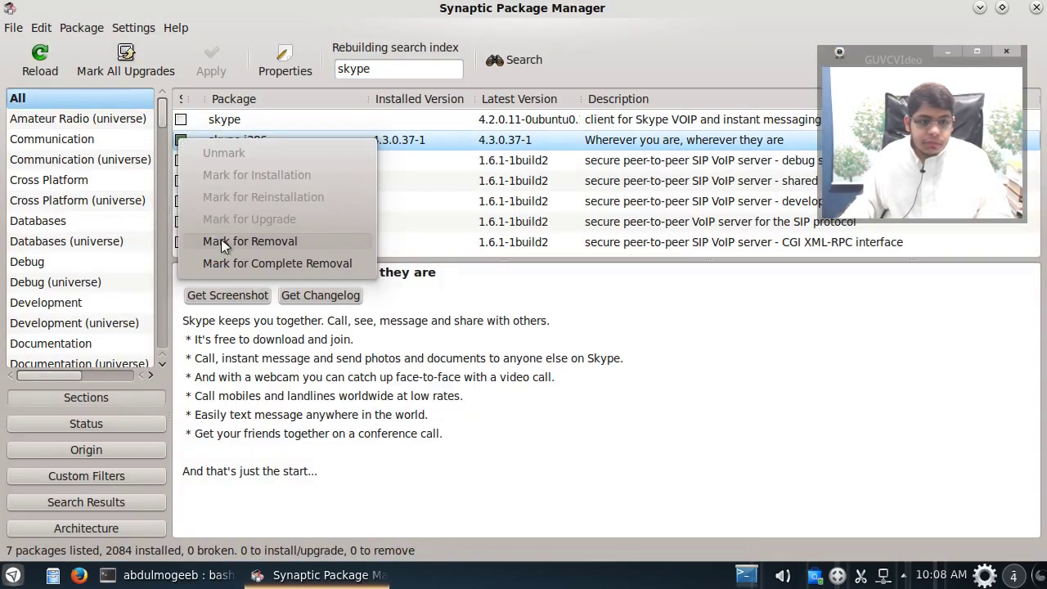
left_click(224, 241)
left_click(214, 74)
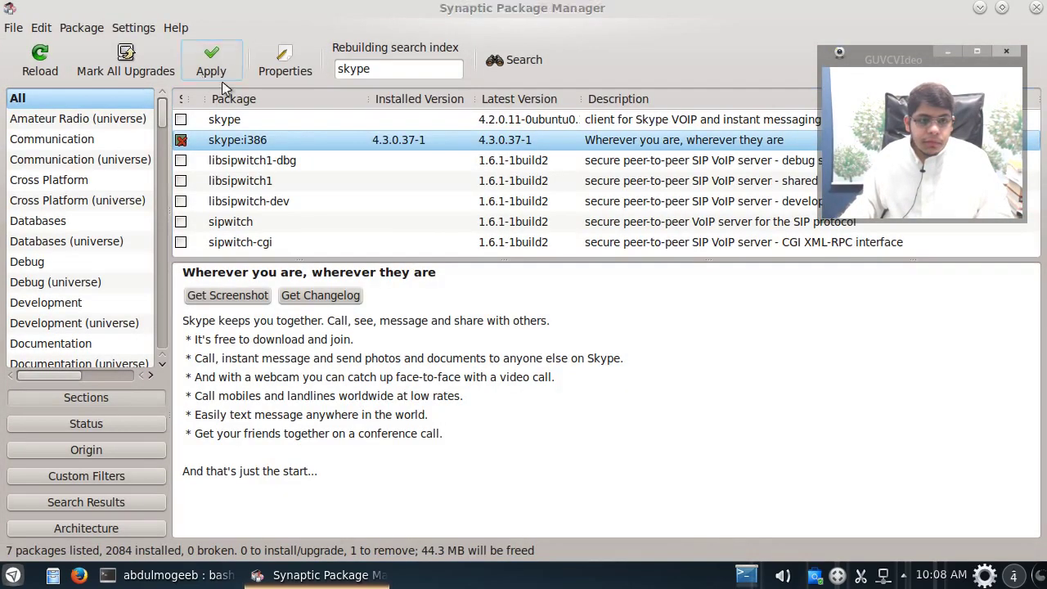
left_click(667, 460)
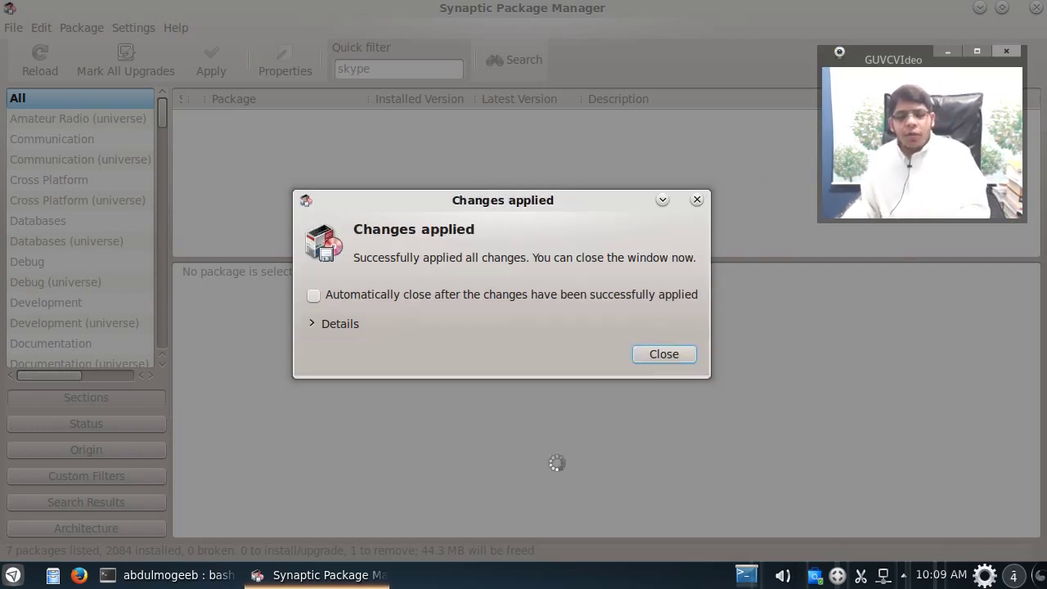
left_click(684, 354)
left_click_drag(657, 14, 652, 98)
Step: Close Synaptic and rerun vrms in a cleared terminal
left_click(731, 86)
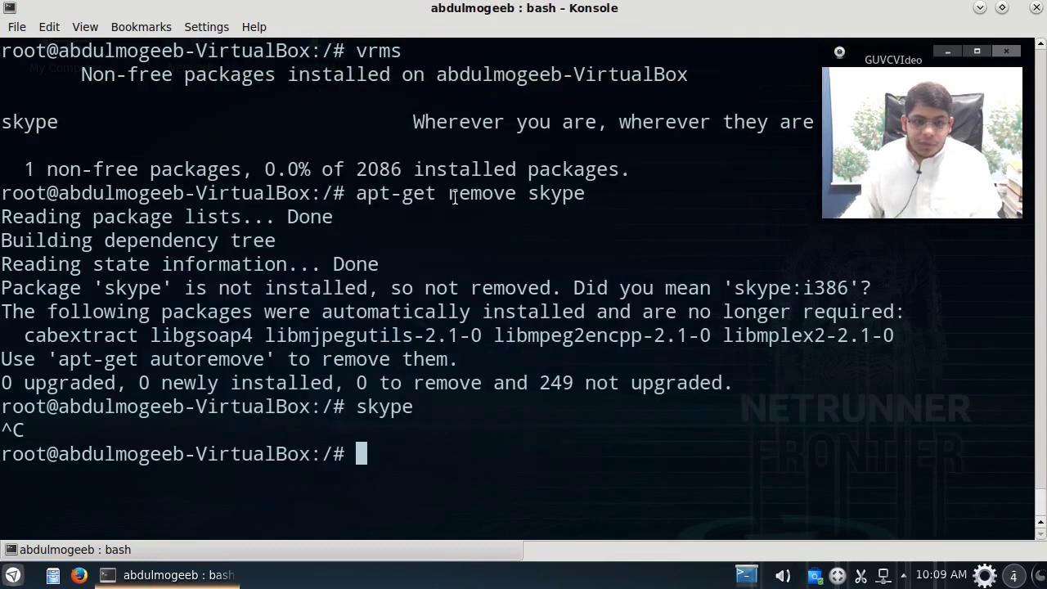
key("ctrl+l")
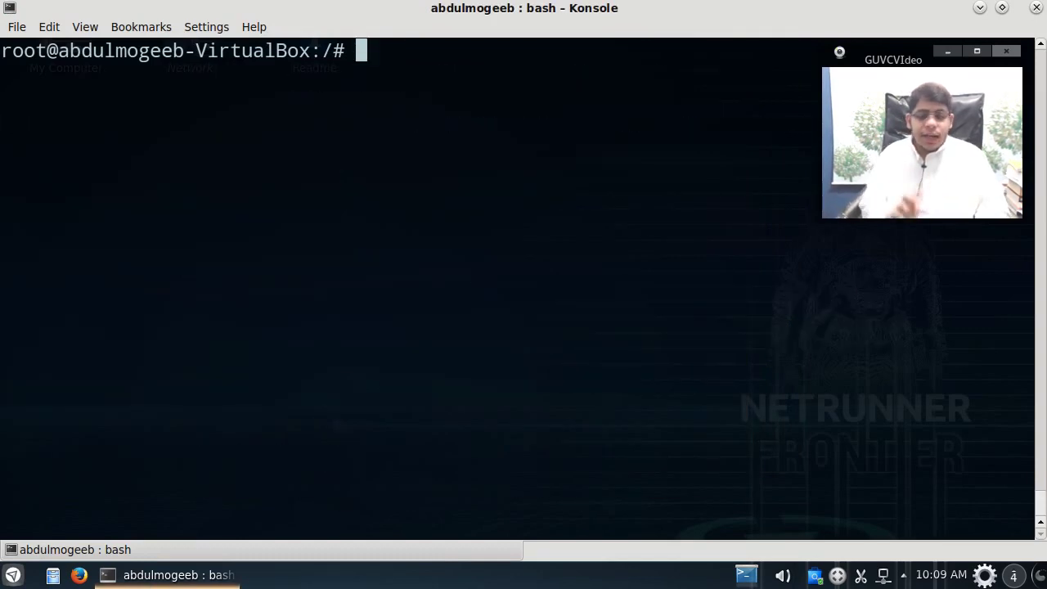
type("vrms")
key("Return")
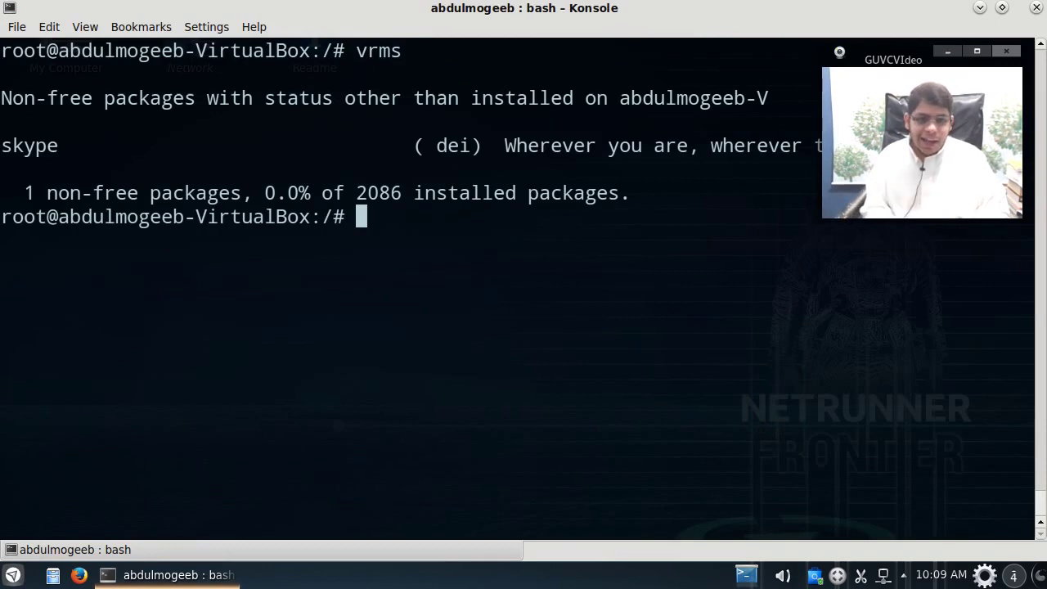
Step: Run aptitude dist-upgrade, which reports that aptitude is not installed
key("ctrl+l")
type(".")
key("BackSpace")
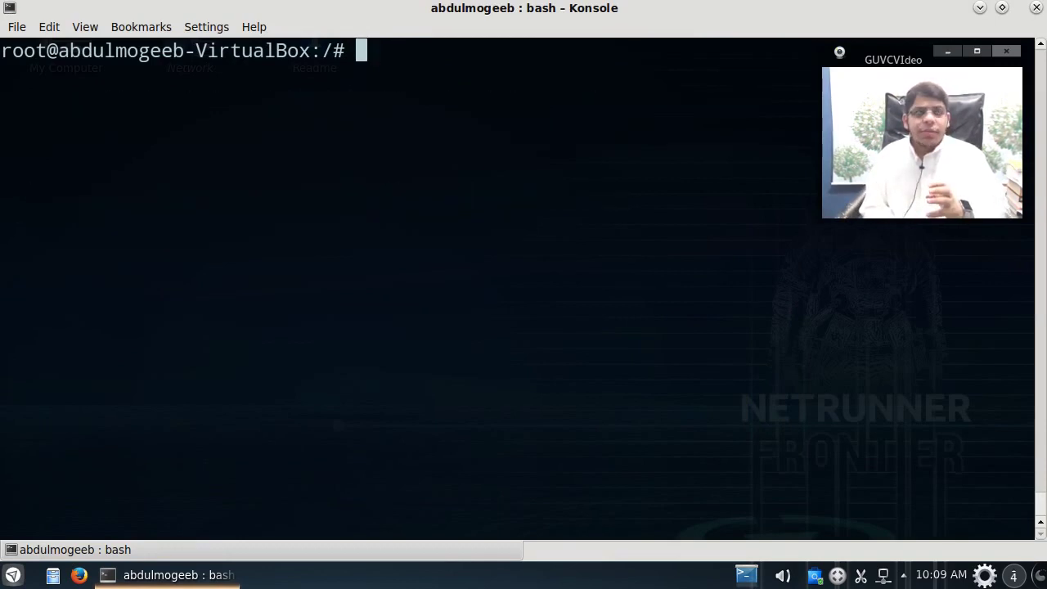
type("apt-get dist-upgr")
key("BackSpace")
key("BackSpace")
key("BackSpace")
key("BackSpace")
key("BackSpace")
key("BackSpace")
key("BackSpace")
key("BackSpace")
key("BackSpace")
key("BackSpace")
key("BackSpace")
key("BackSpace")
key("BackSpace")
key("BackSpace")
key("BackSpace")
key("BackSpace")
key("BackSpace")
type("apt-")
key("BackSpace")
type("it")
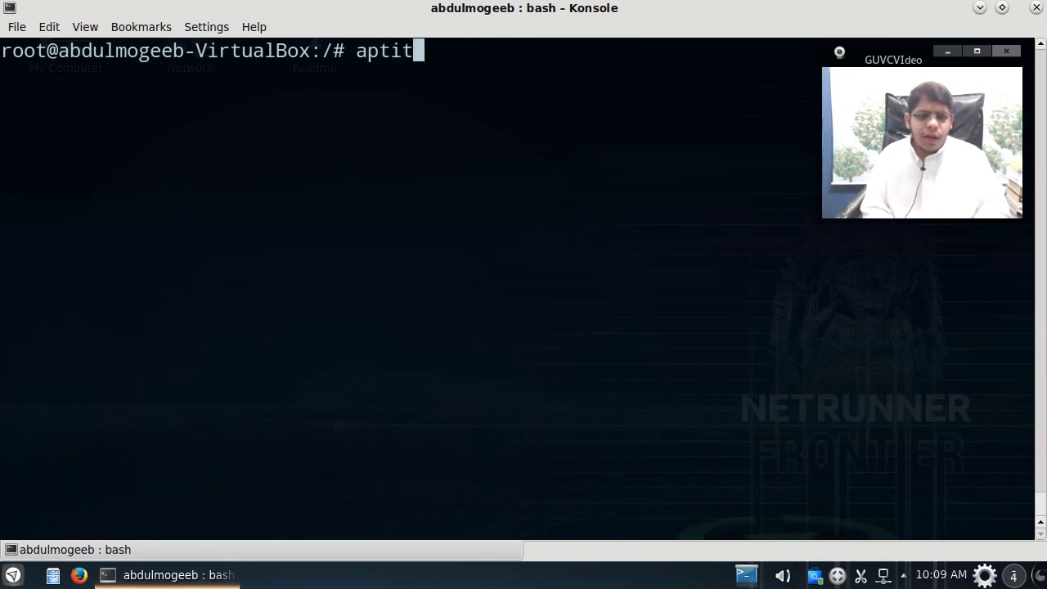
key("BackSpace")
type("tude ")
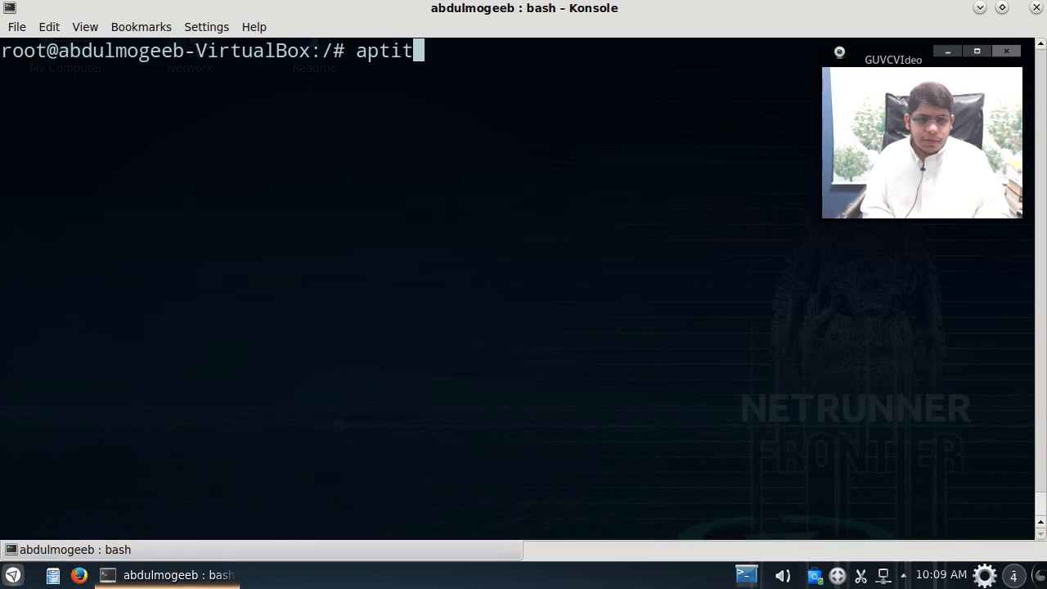
type("dist-upgrade")
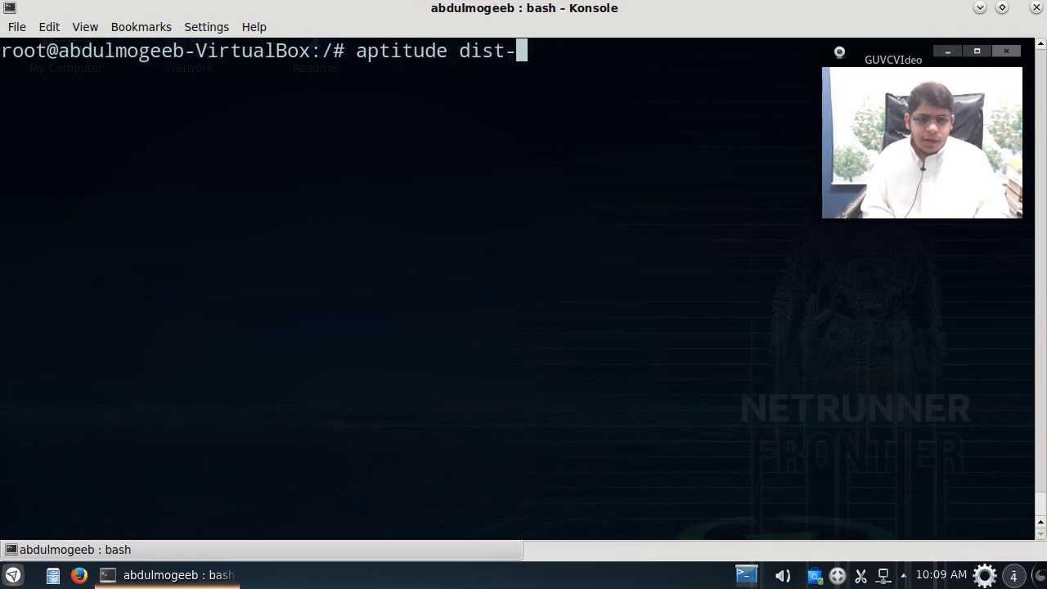
key("Return")
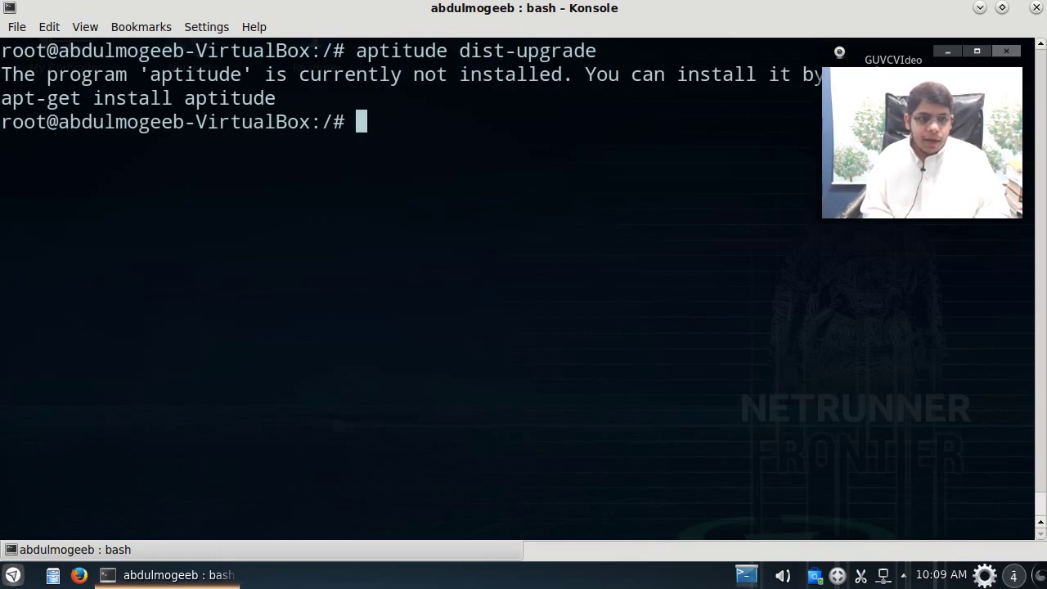
Step: Install aptitude 0.6.8.2-1ubuntu4 with apt-get install aptitude, then clear the screen
type("apt")
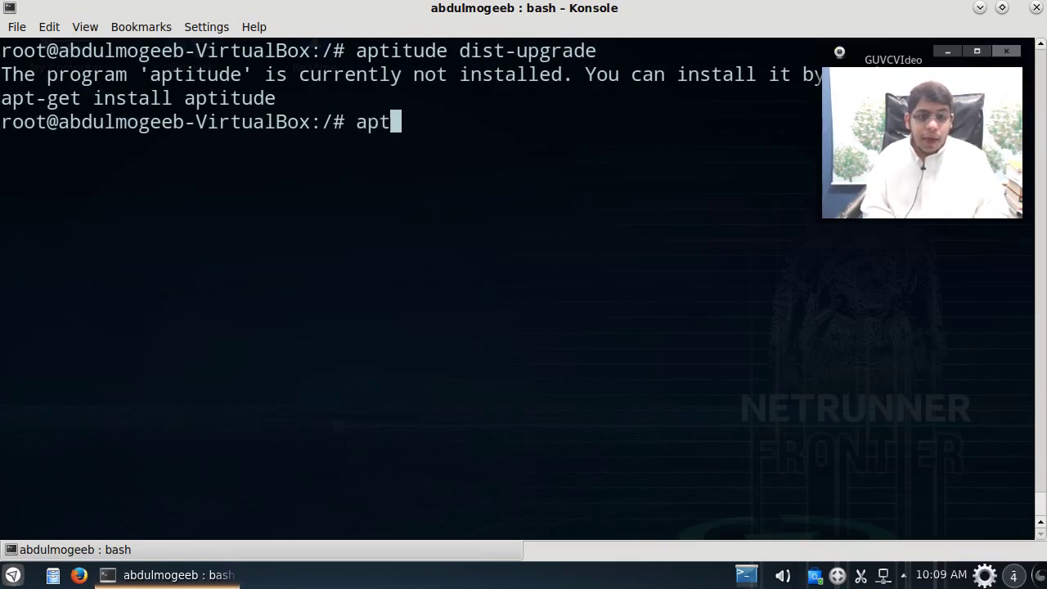
type("-get install aptitude")
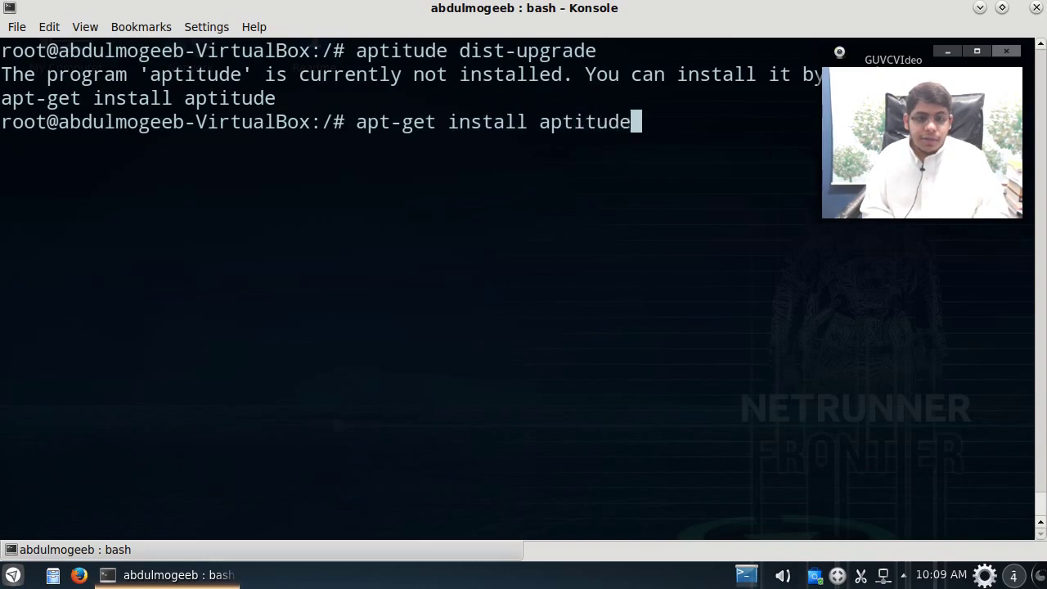
key("Return")
key("Return")
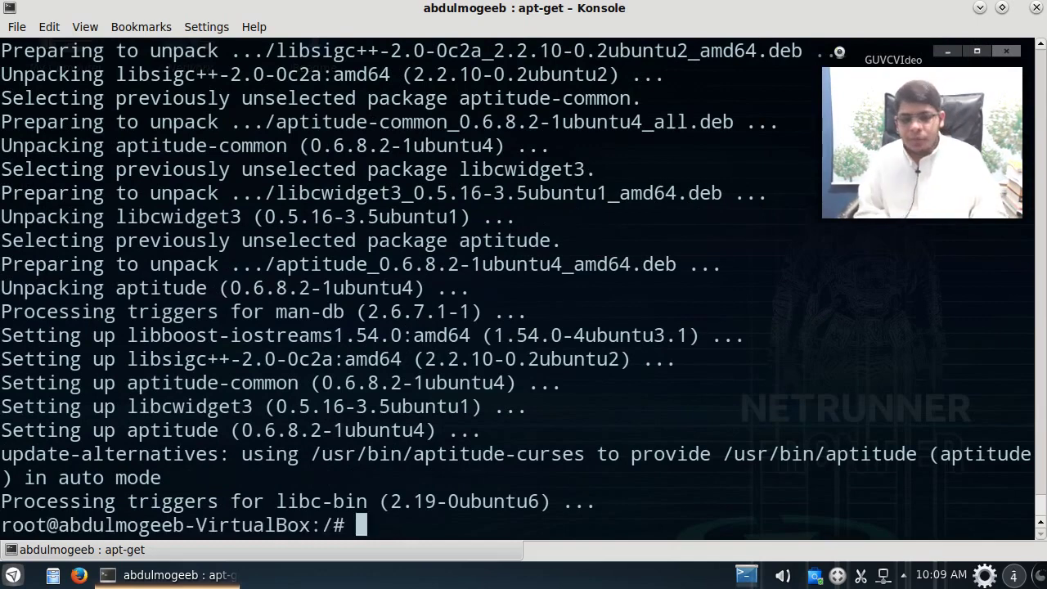
key("ctrl+l")
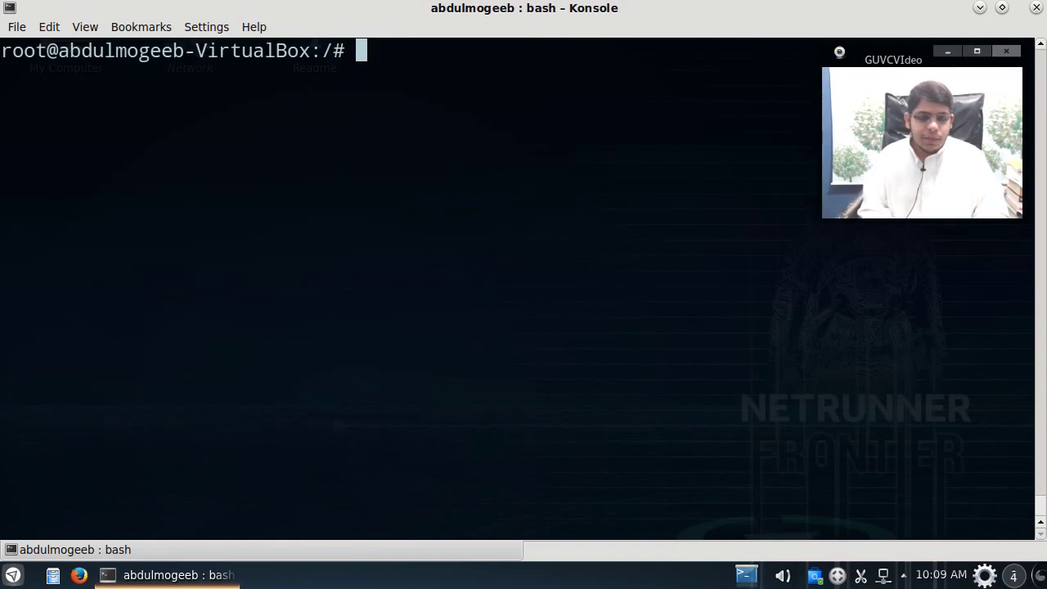
Step: Run aptitude dist-upgrade, review the 249 upgrades, and answer n to abort
type("apt")
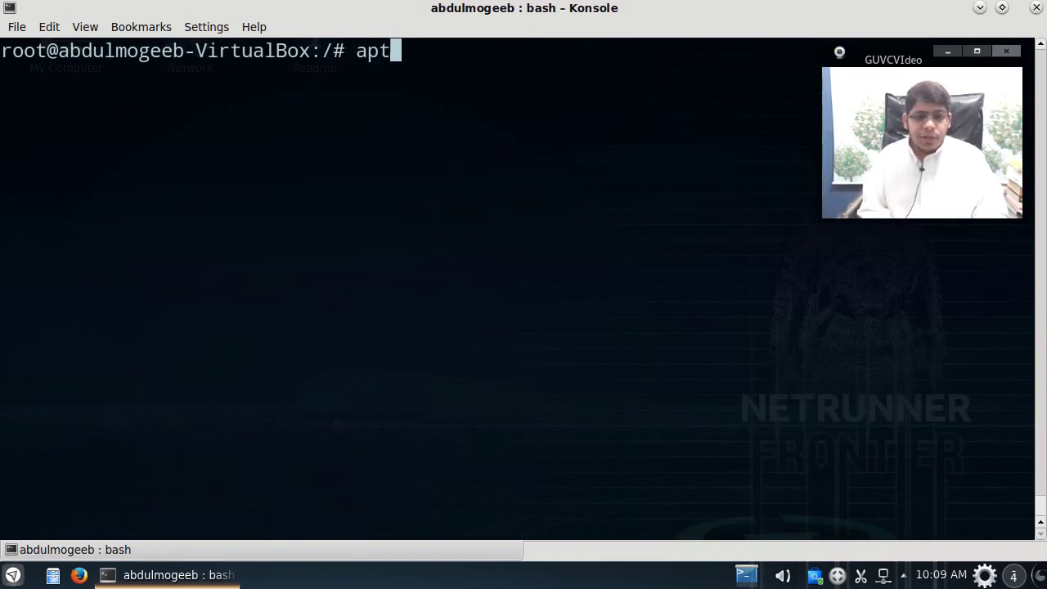
type("itude dist=")
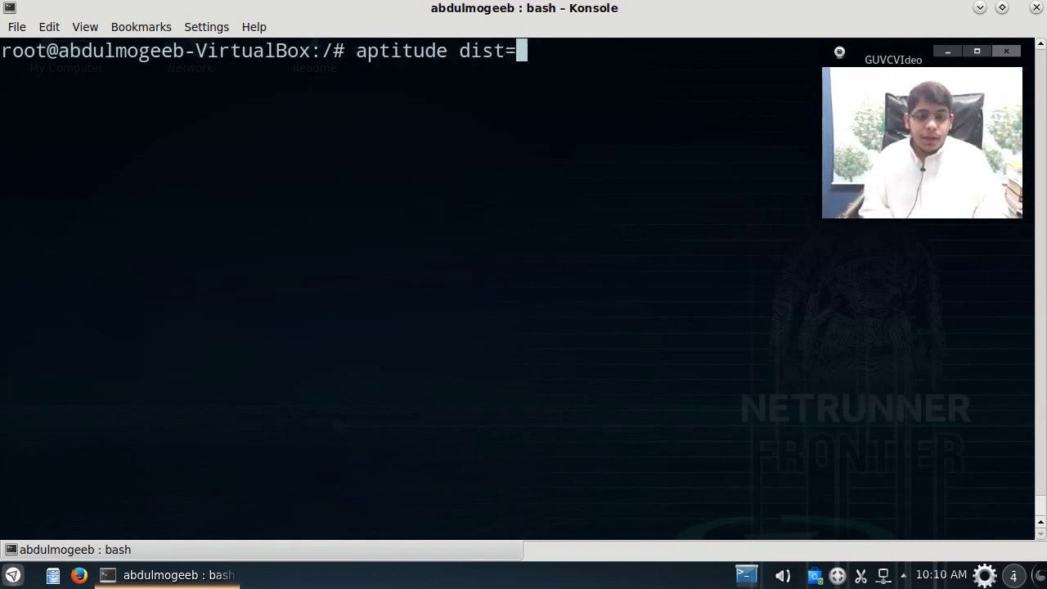
key("BackSpace")
type("-upgrade")
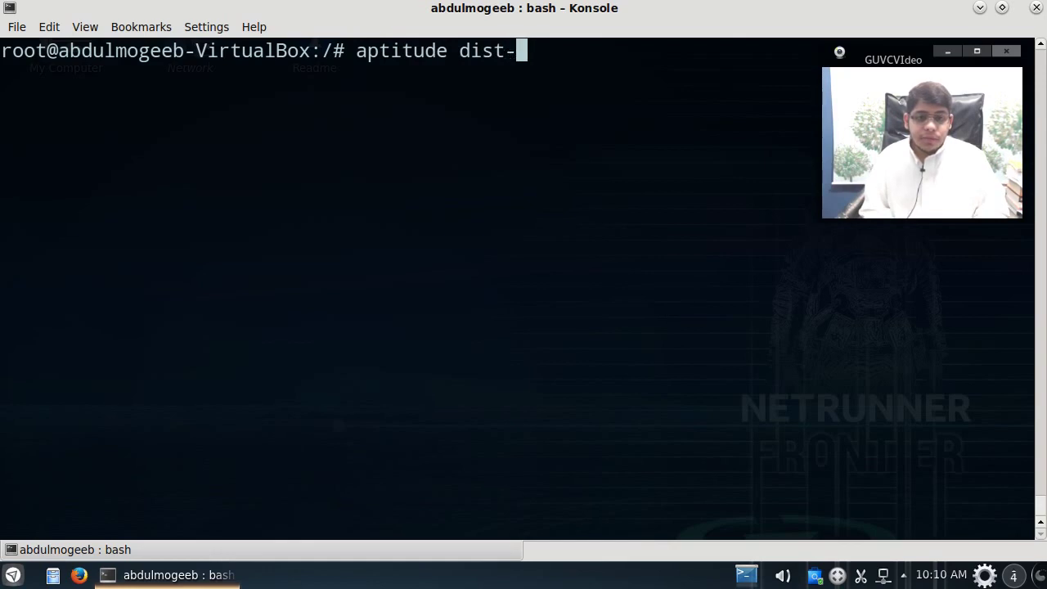
key("Return")
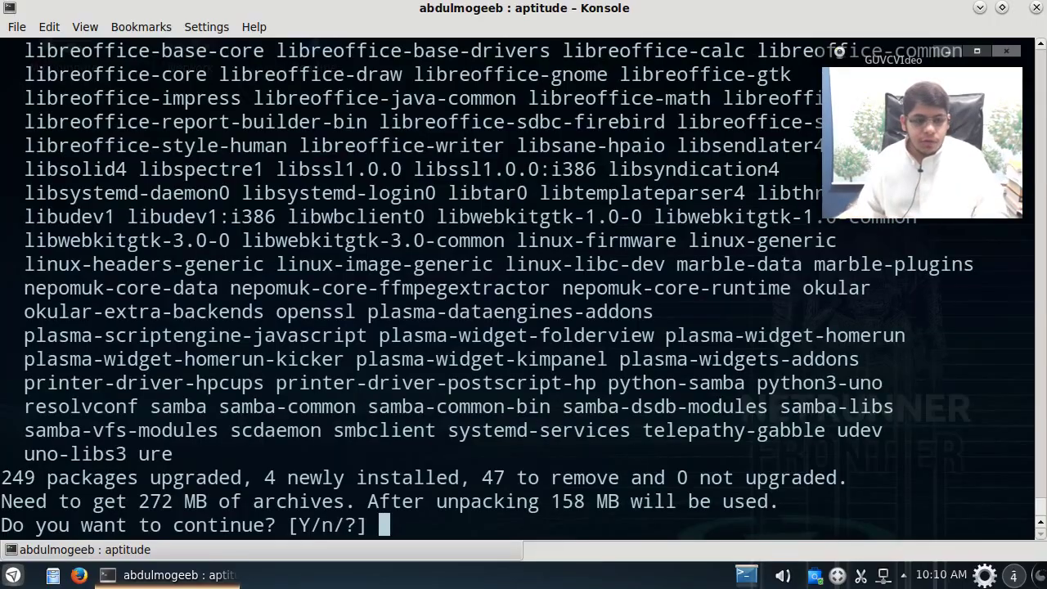
scroll(274, 282, "up", 20)
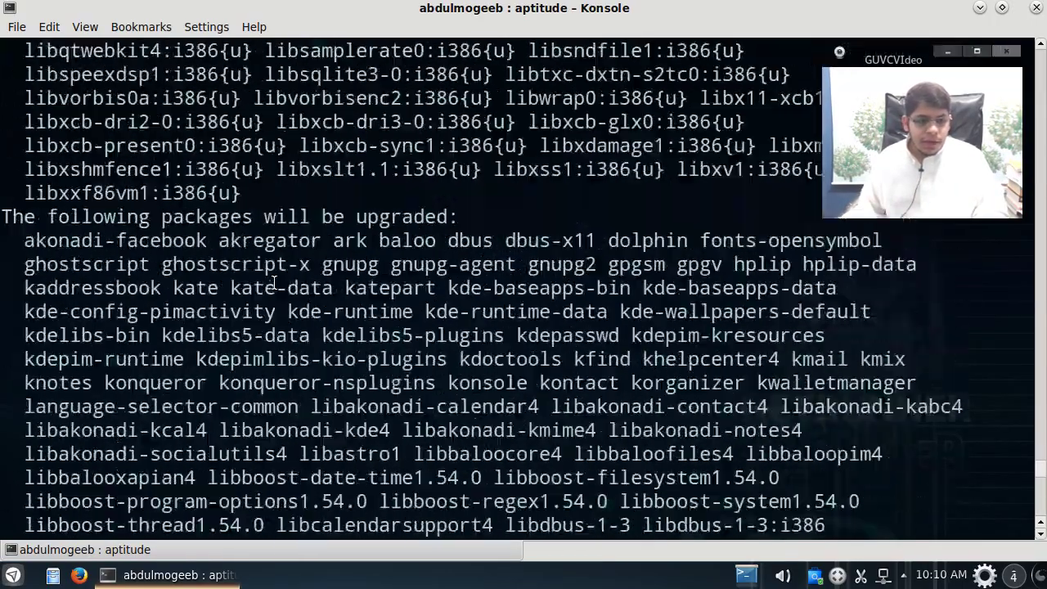
scroll(274, 283, "down", 20)
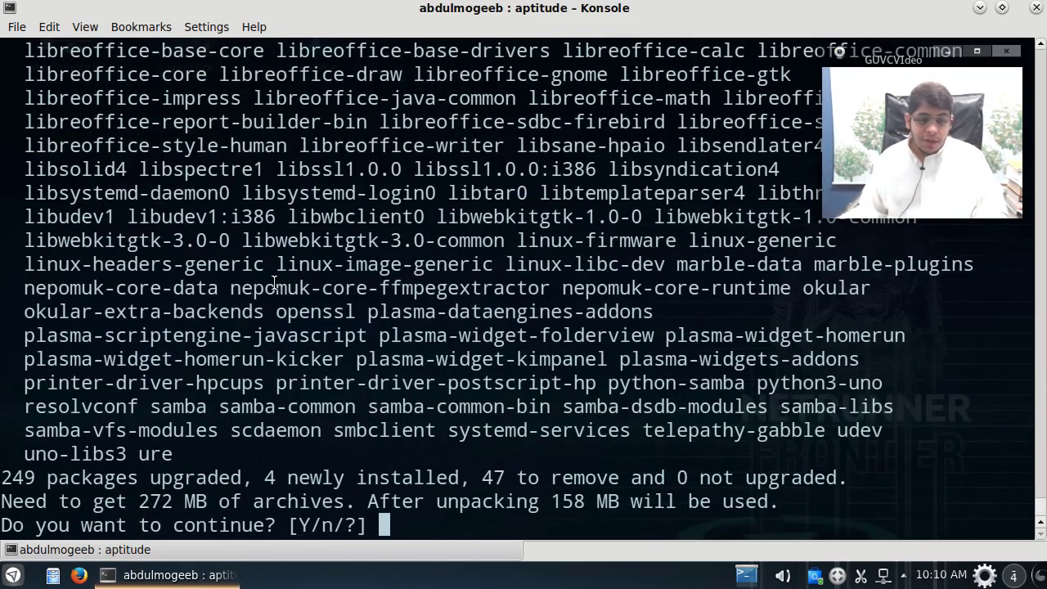
type("n")
key("Return")
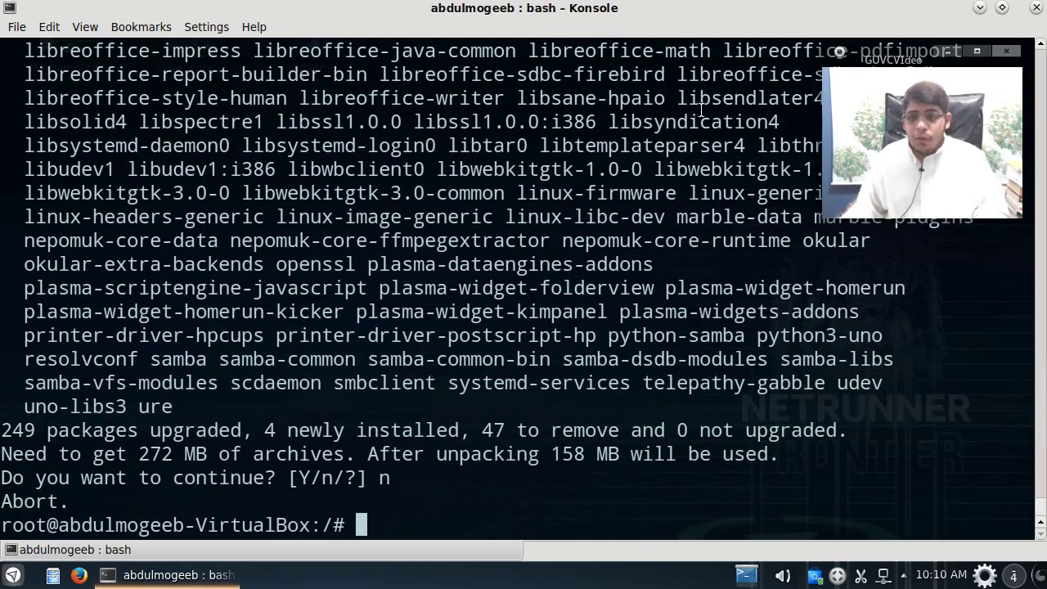
Step: Close Konsole and open System Settings with its search field focused
left_click(1036, 7)
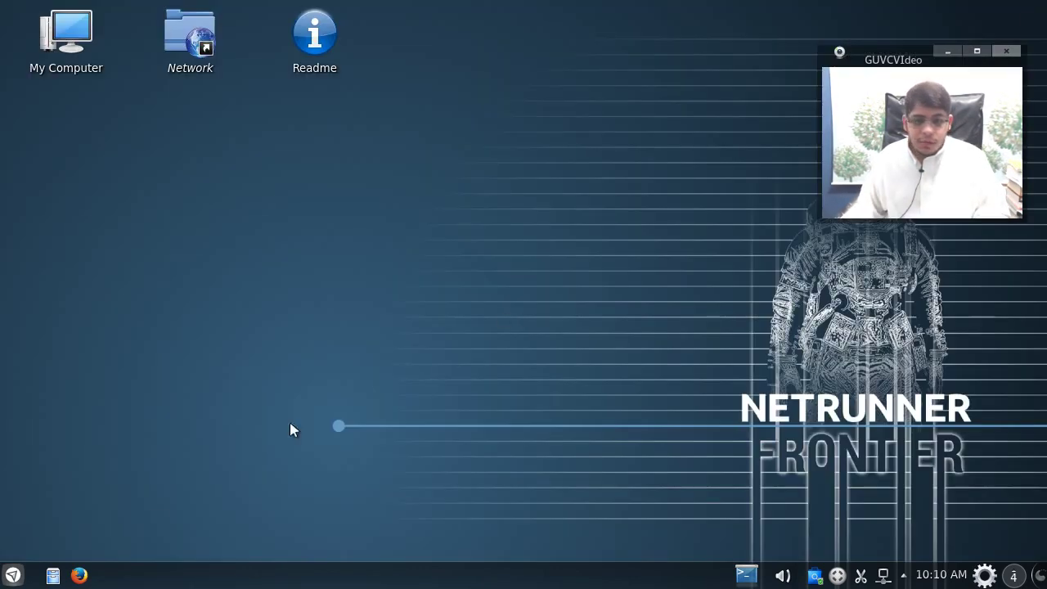
left_click(13, 579)
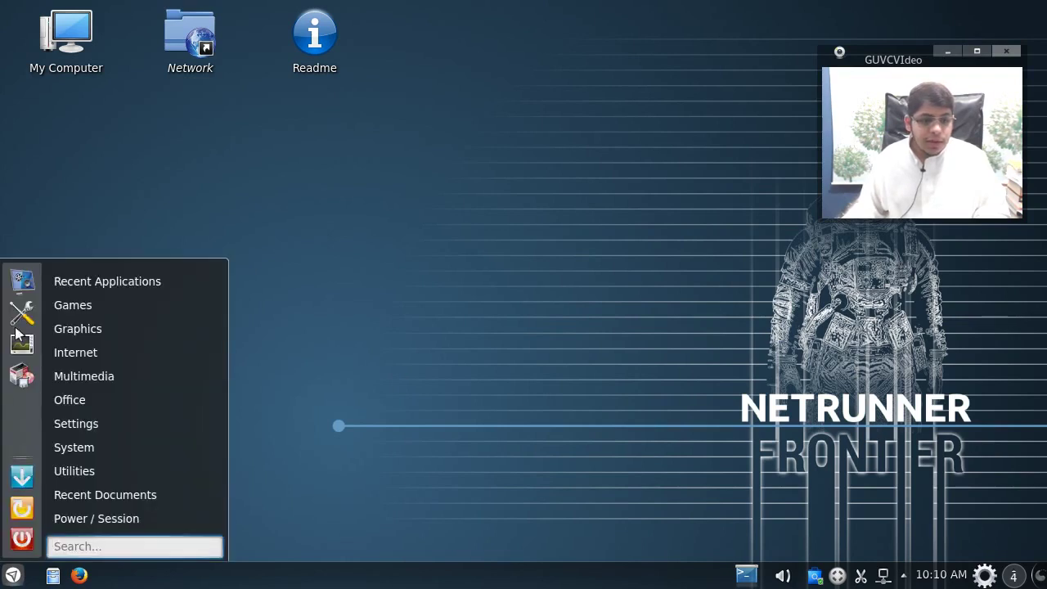
left_click(18, 331)
left_click(702, 108)
Step: Search 'key' to open the Keyboard module, maximised, on its Layouts settings
type("key")
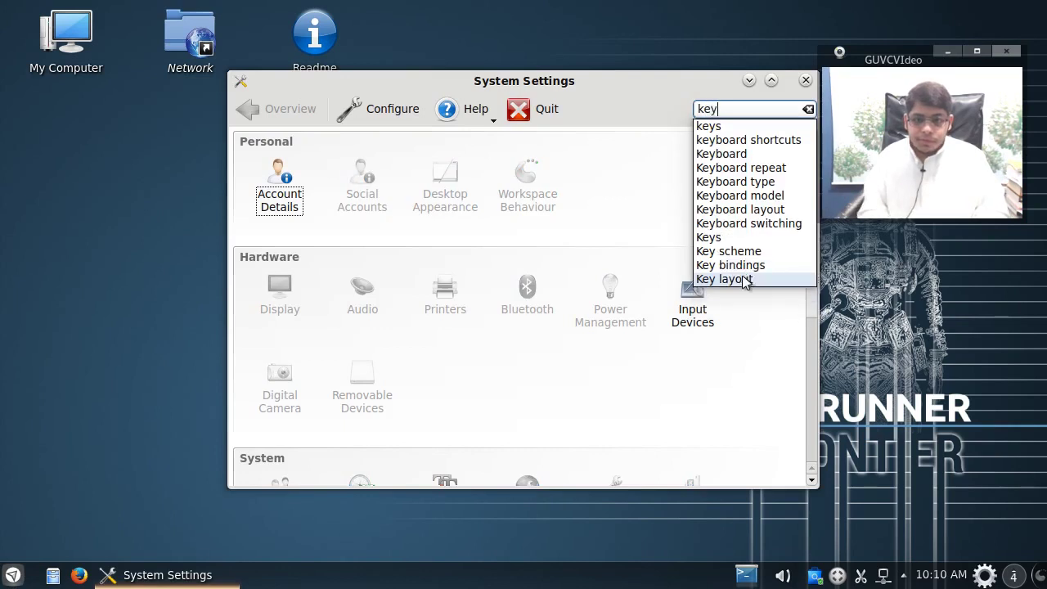
left_click(712, 154)
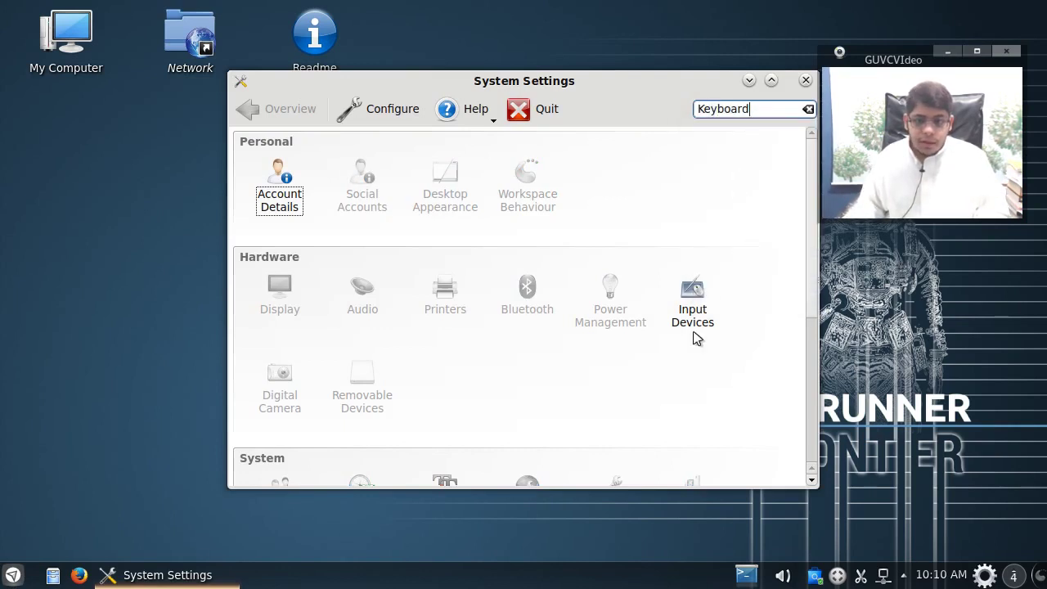
left_click(697, 303)
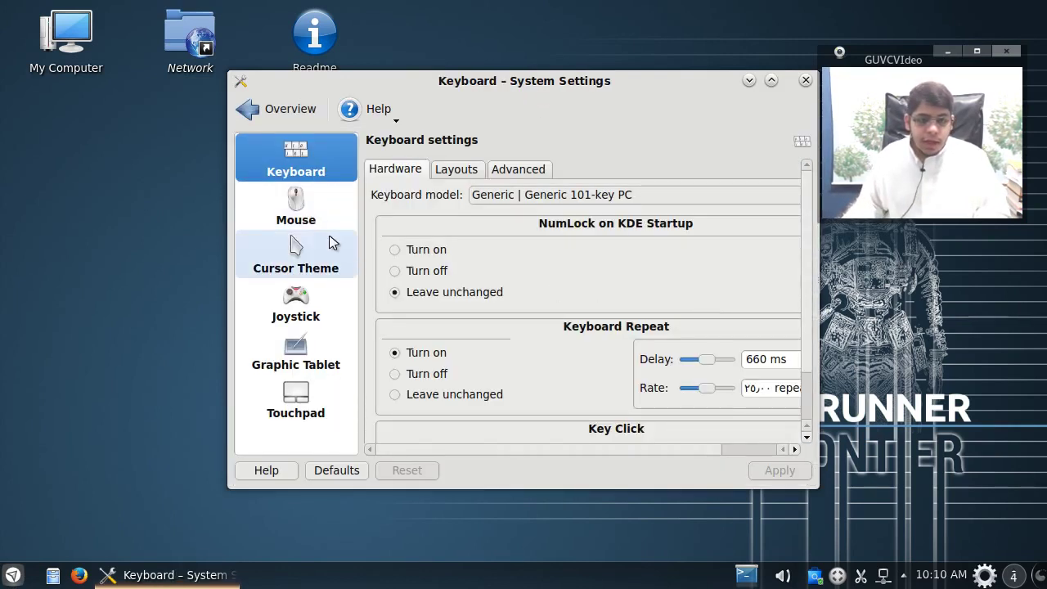
double_click(578, 81)
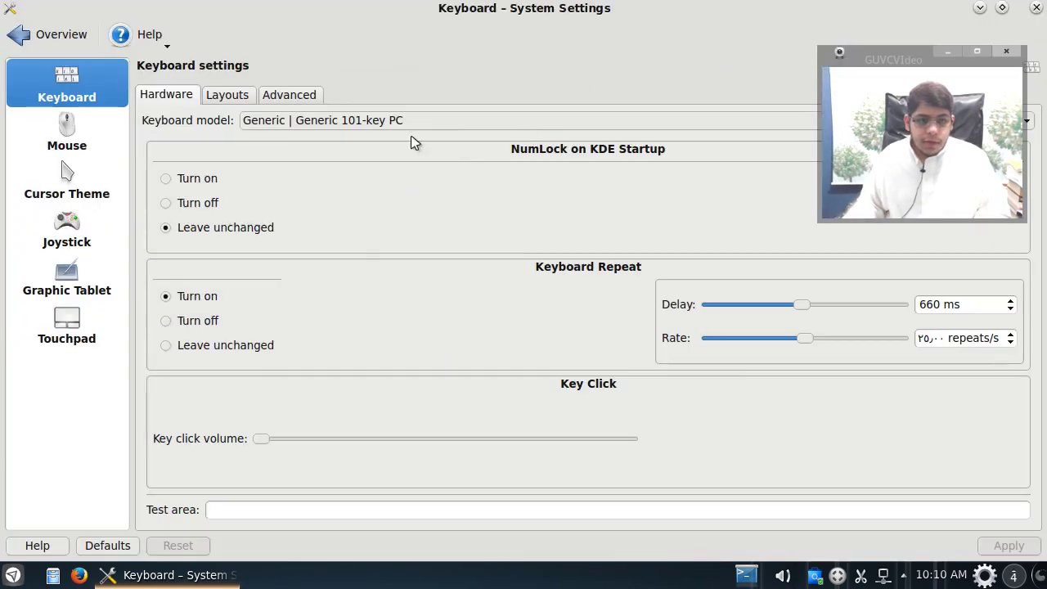
left_click(249, 99)
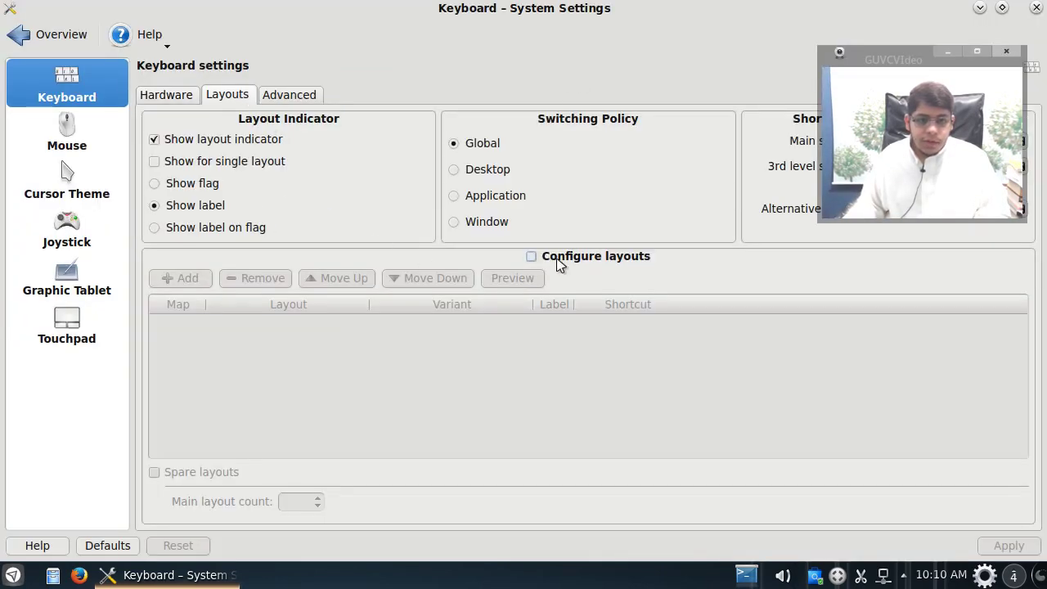
Step: Enable layout configuration and add the Arabic keyboard layout
left_click(566, 258)
left_click(197, 280)
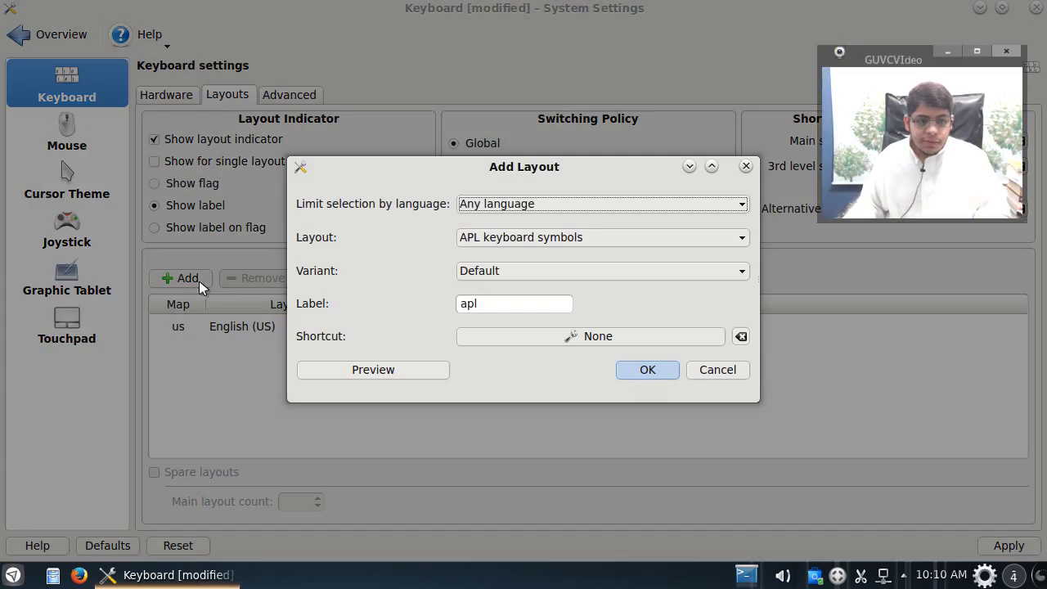
left_click(512, 205)
left_click(515, 248)
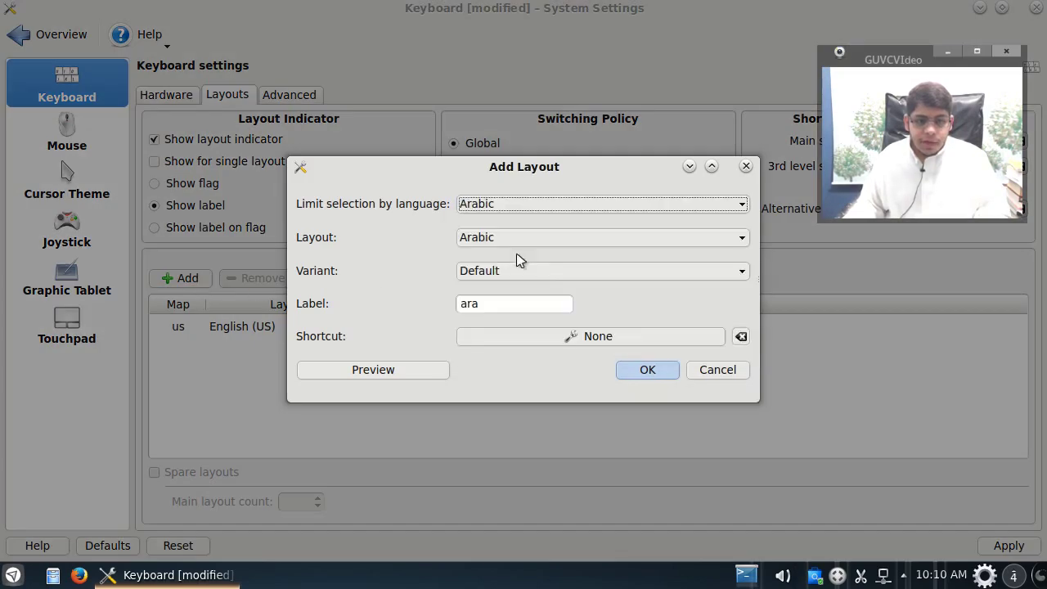
left_click(646, 373)
Step: Enable keyboard options, set Right Ctrl as the layout-switching key, and apply
left_click(301, 96)
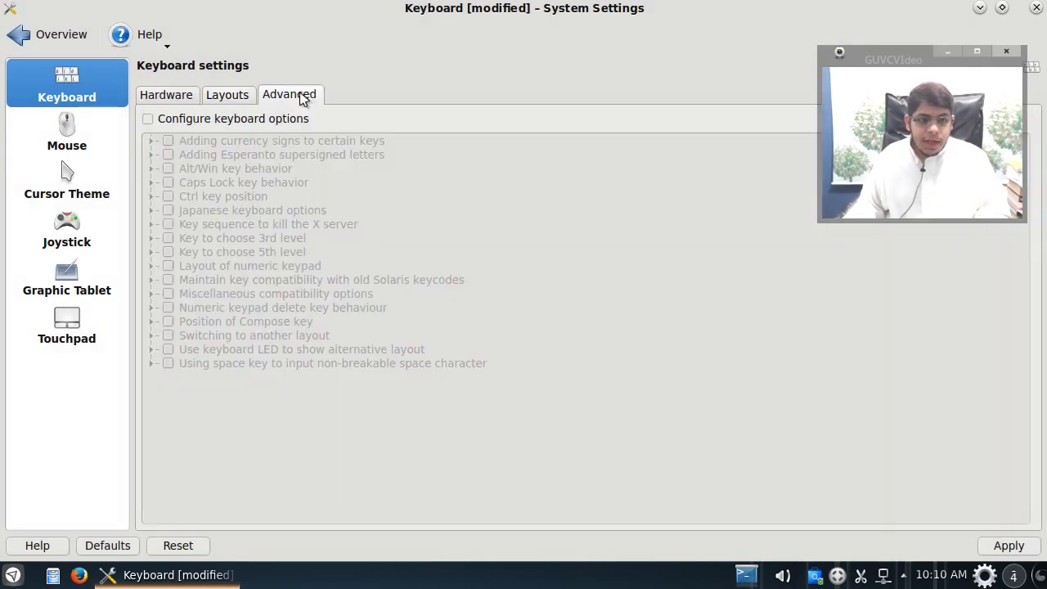
left_click(211, 120)
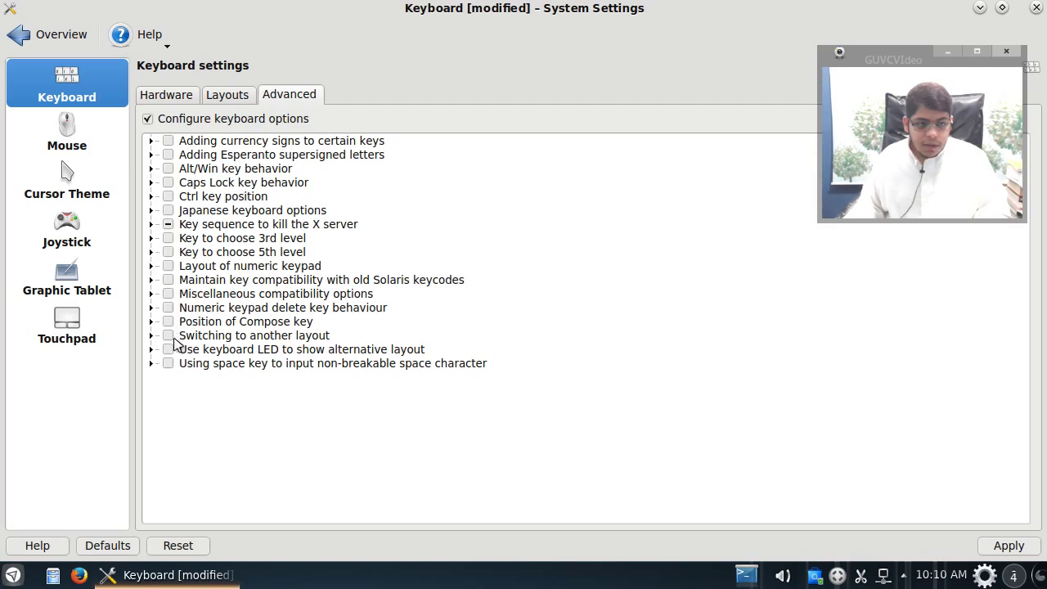
left_click(151, 336)
scroll(253, 389, "down", 3)
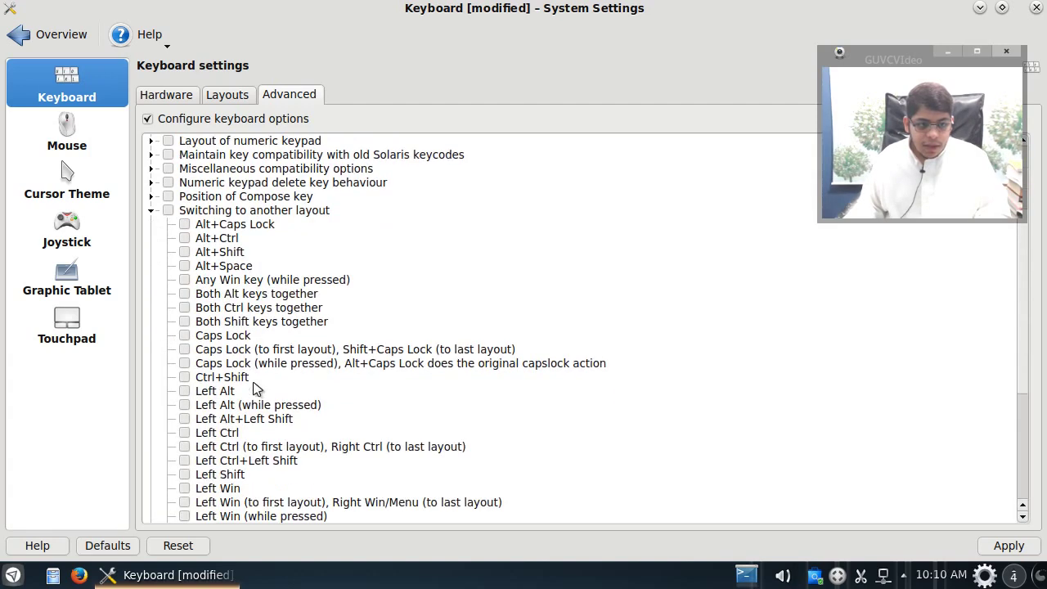
scroll(253, 389, "down", 5)
left_click(183, 378)
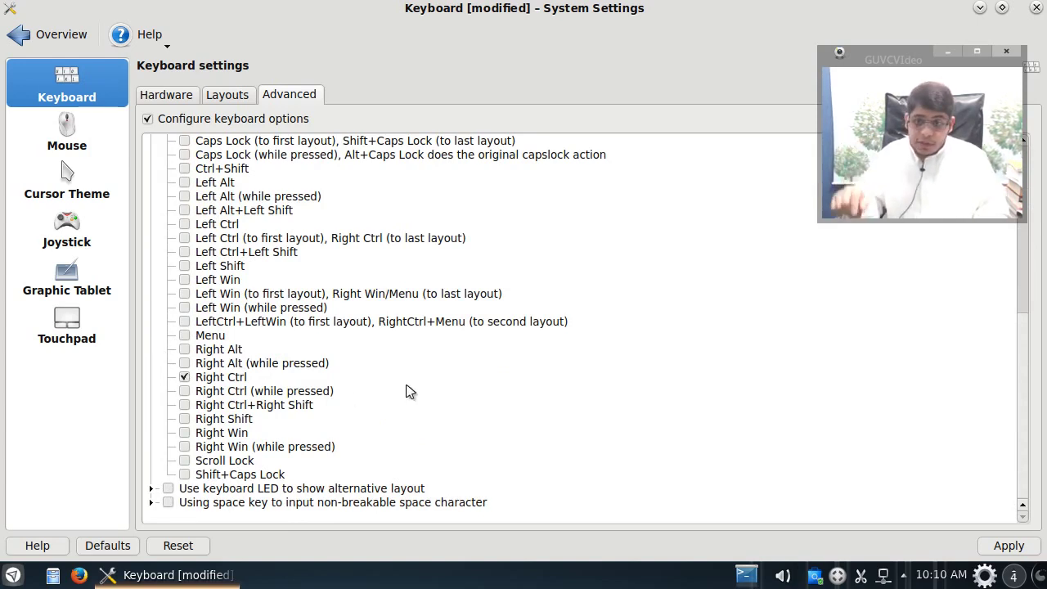
left_click(1011, 546)
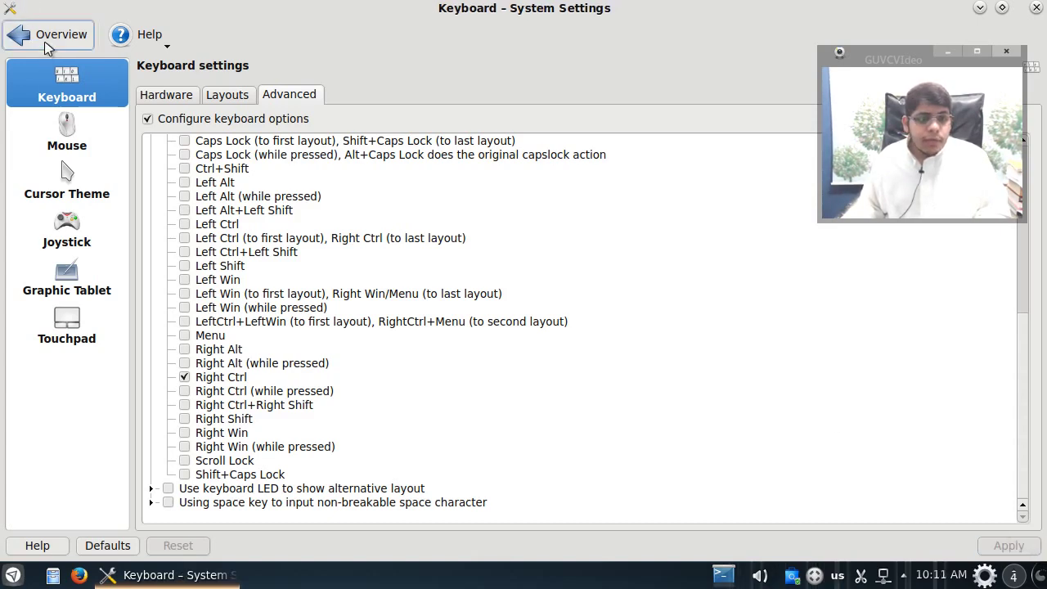
Step: Return to the System Settings overview and clear the old Keyboard search text
left_click(21, 41)
left_click(721, 30)
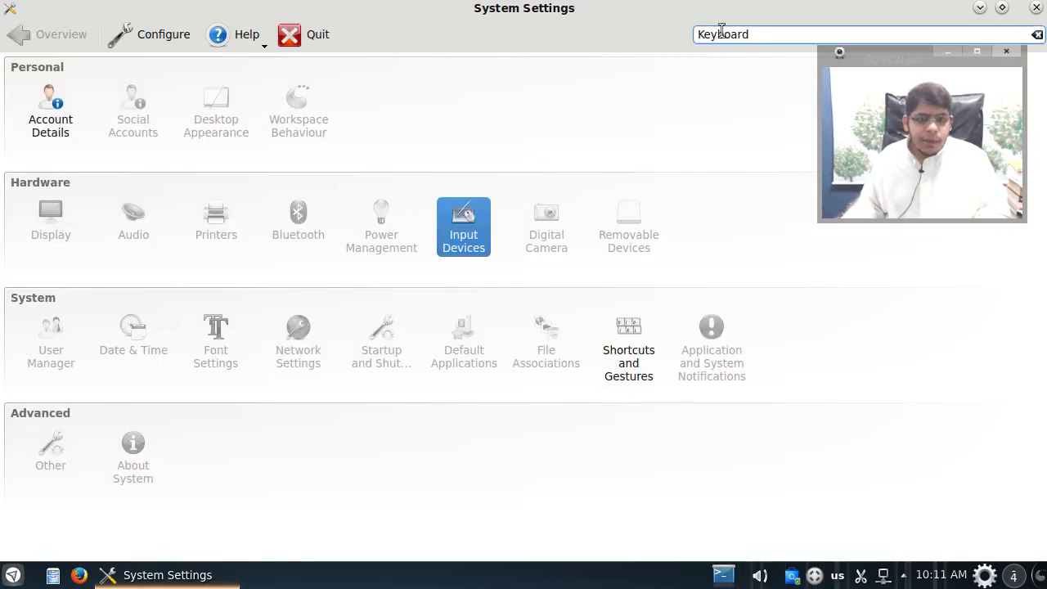
double_click(723, 33)
key("BackSpace")
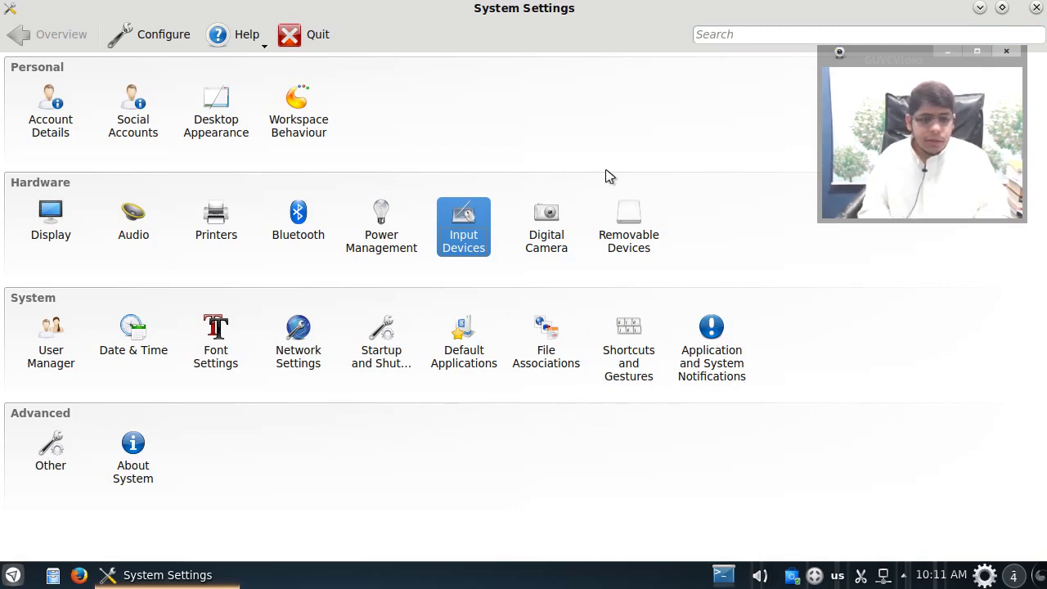
Step: Search settings for 'lang' and open the Account Details module
left_click(705, 37)
type("lang")
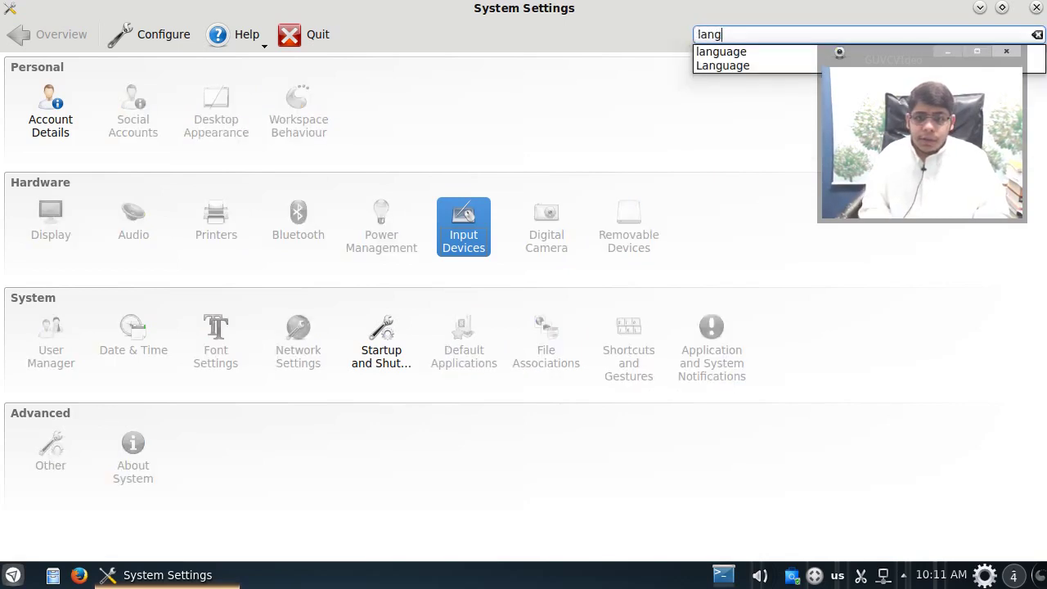
left_click(413, 516)
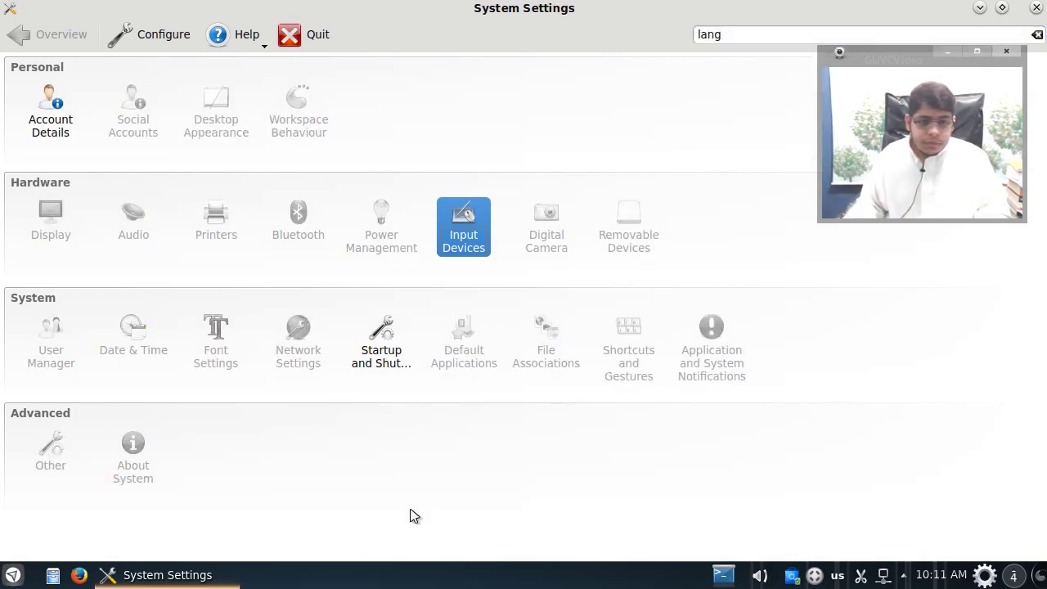
left_click(52, 124)
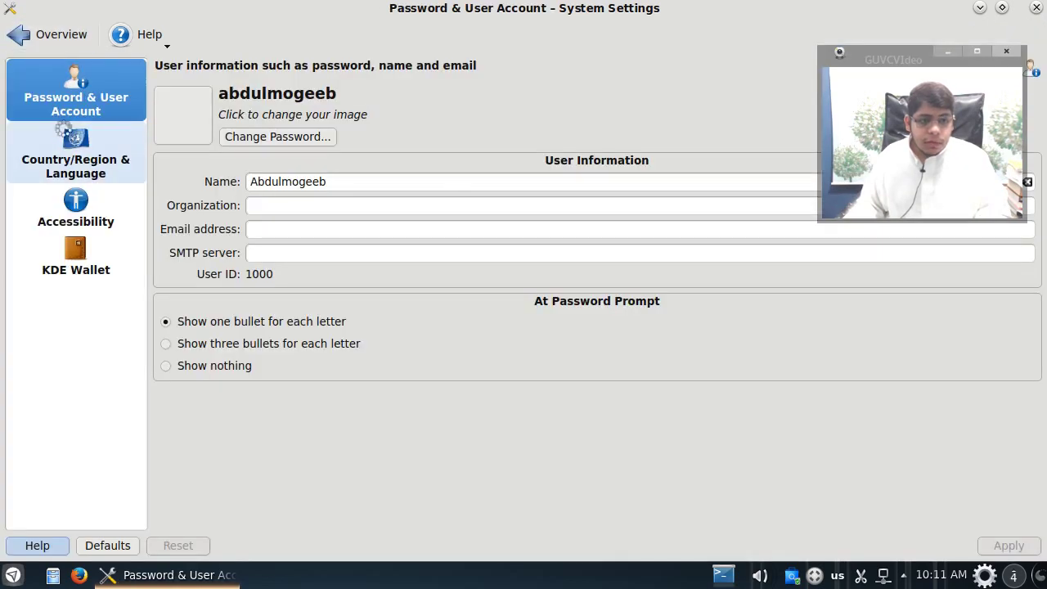
Step: In Country/Region & Language, add Arabic to the preferred languages, authorizing with the password
left_click(65, 133)
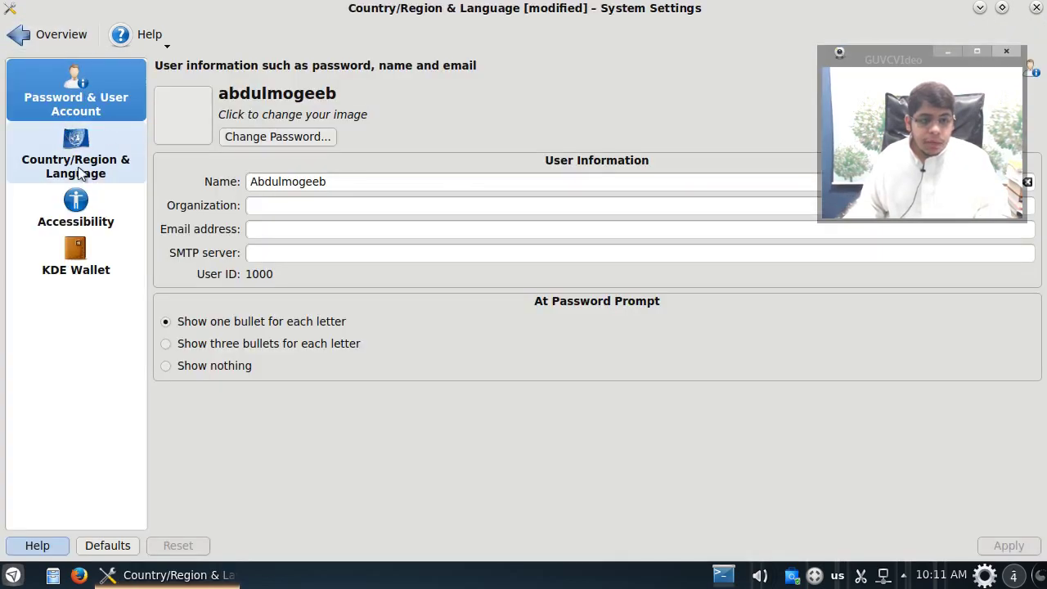
left_click(77, 170)
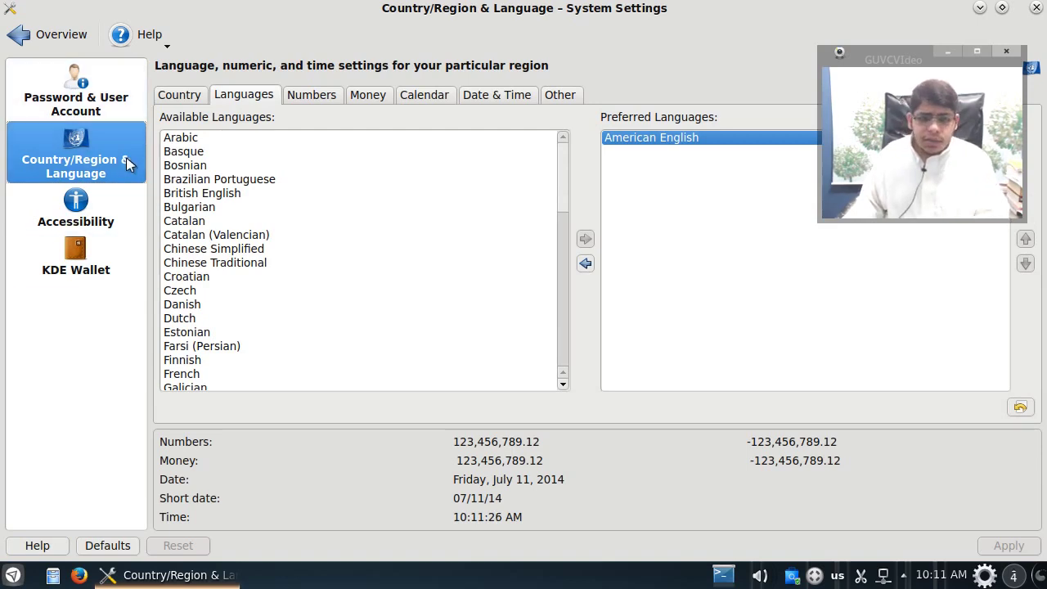
left_click(174, 144)
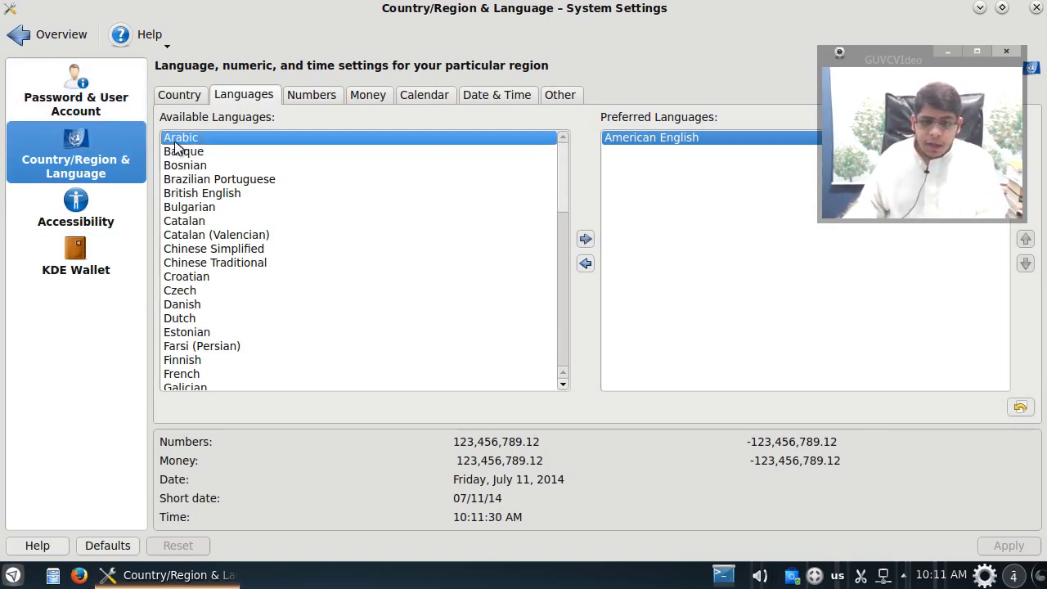
left_click_drag(566, 213, 570, 145)
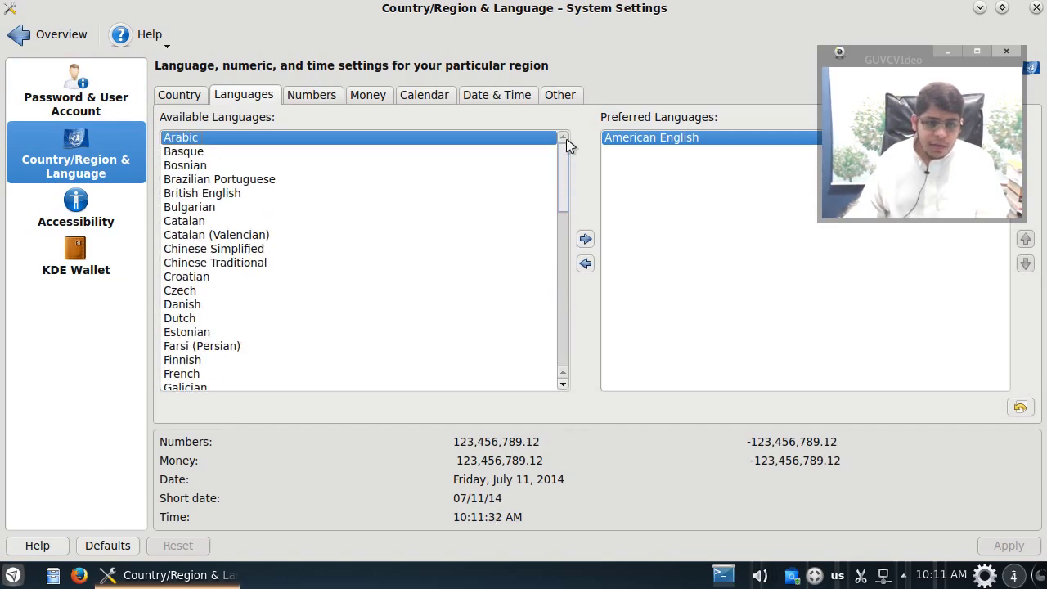
left_click(586, 239)
type("***")
key("Return")
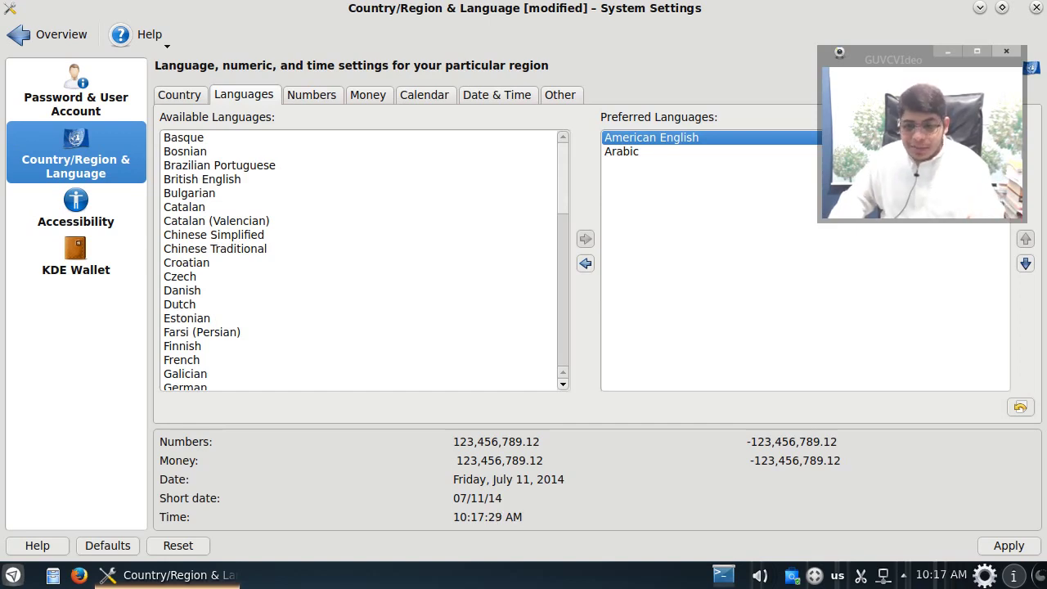
Step: Move Arabic above American English, apply the language change, and close System Settings
left_click(658, 152)
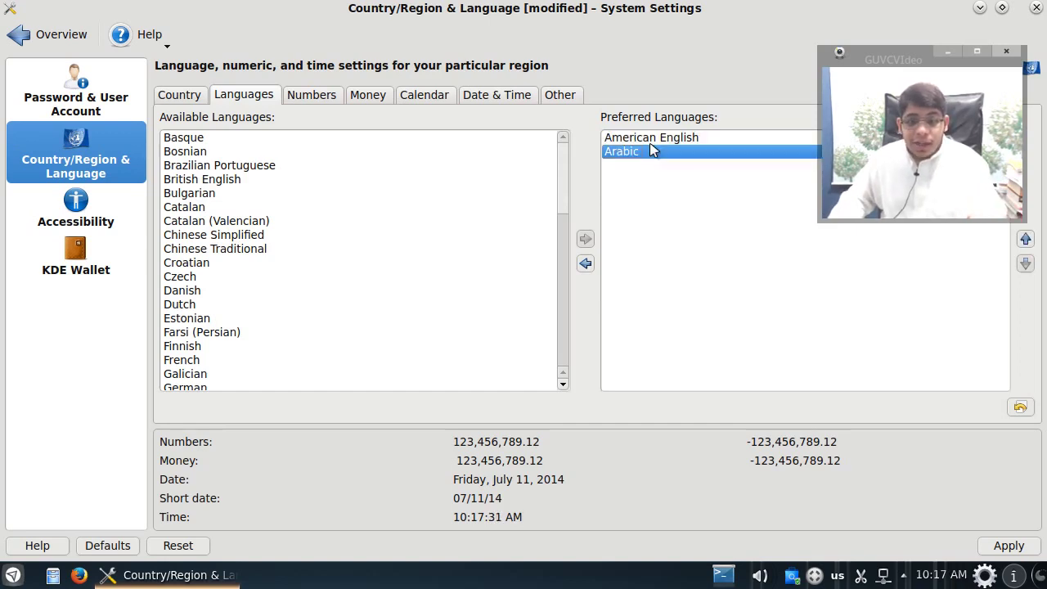
left_click(1026, 240)
left_click_drag(906, 55, 778, 60)
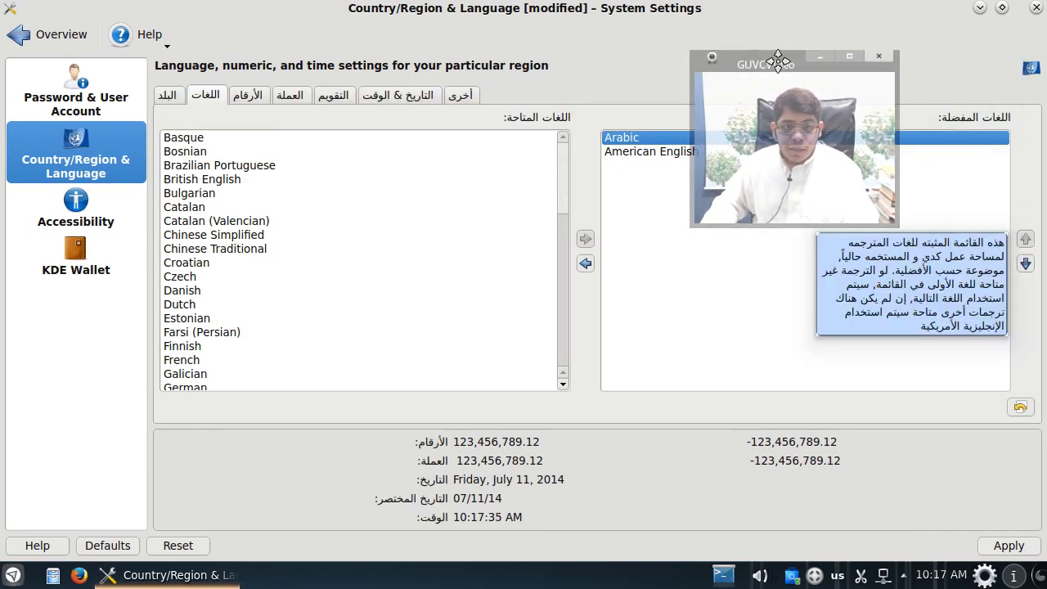
left_click(1010, 545)
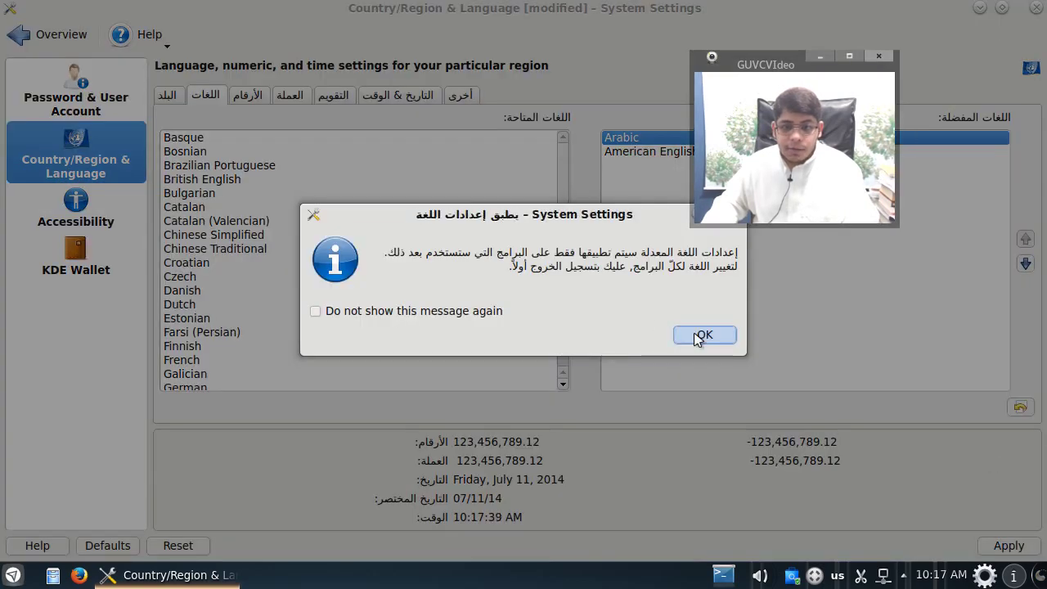
left_click(699, 334)
left_click_drag(752, 63, 876, 28)
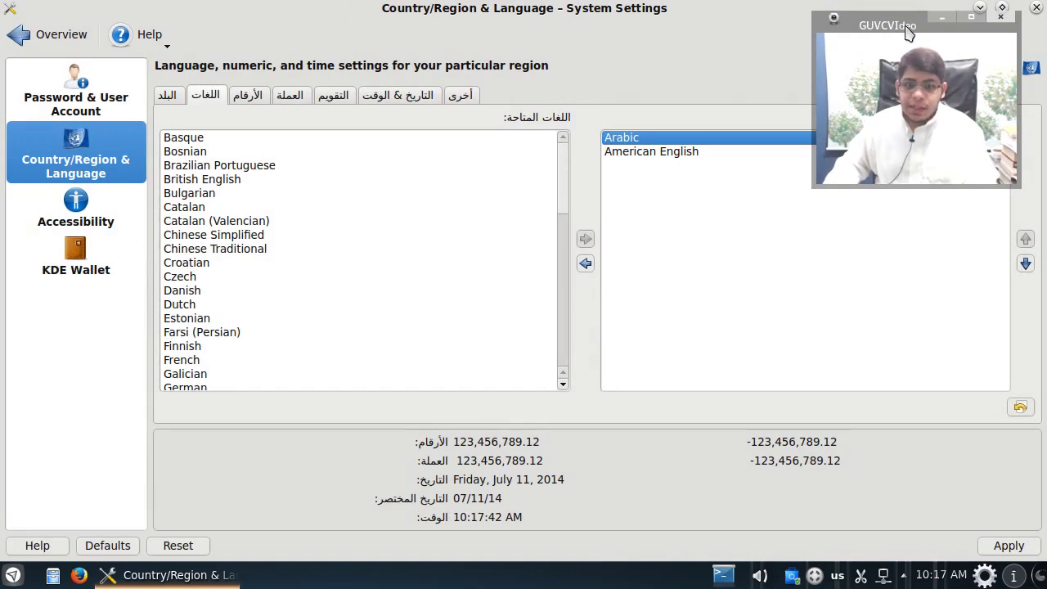
left_click_drag(895, 31, 868, 36)
left_click(1036, 10)
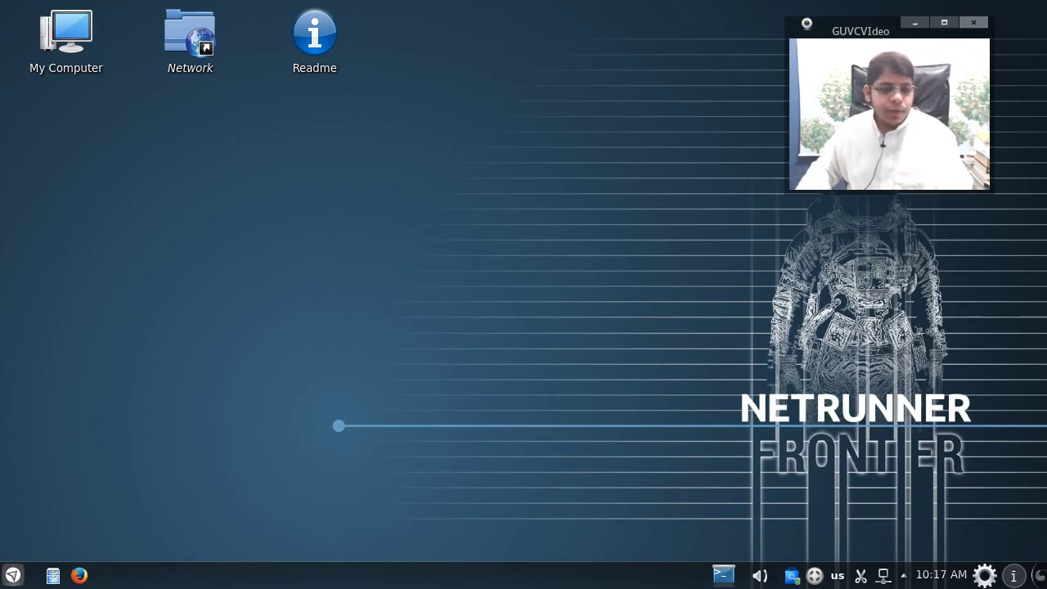
Step: Check the launcher menu's Arabic category names, then right-click the empty desktop
left_click(12, 574)
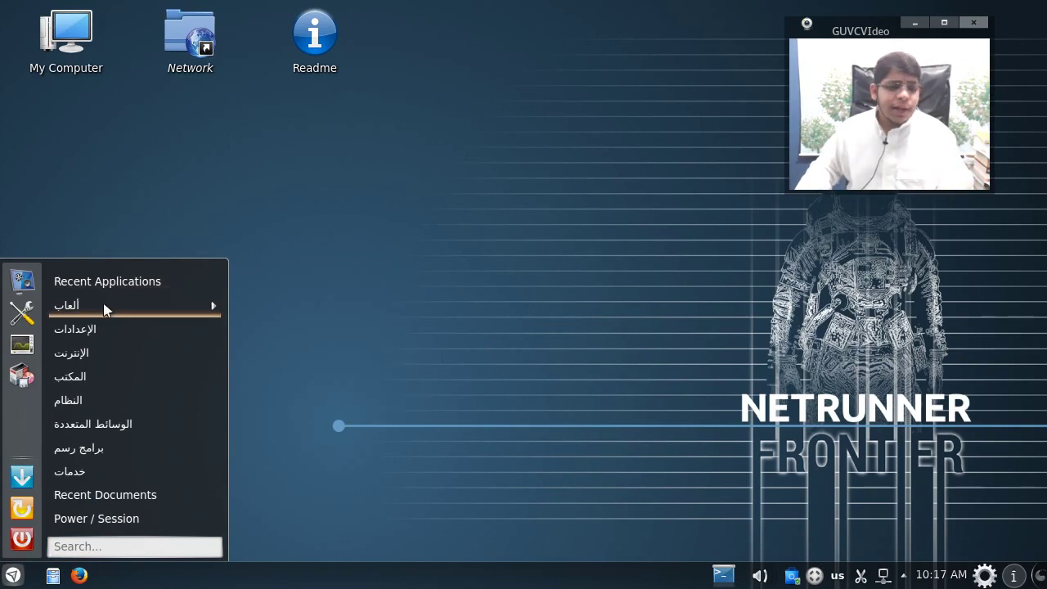
mouse_move(104, 310)
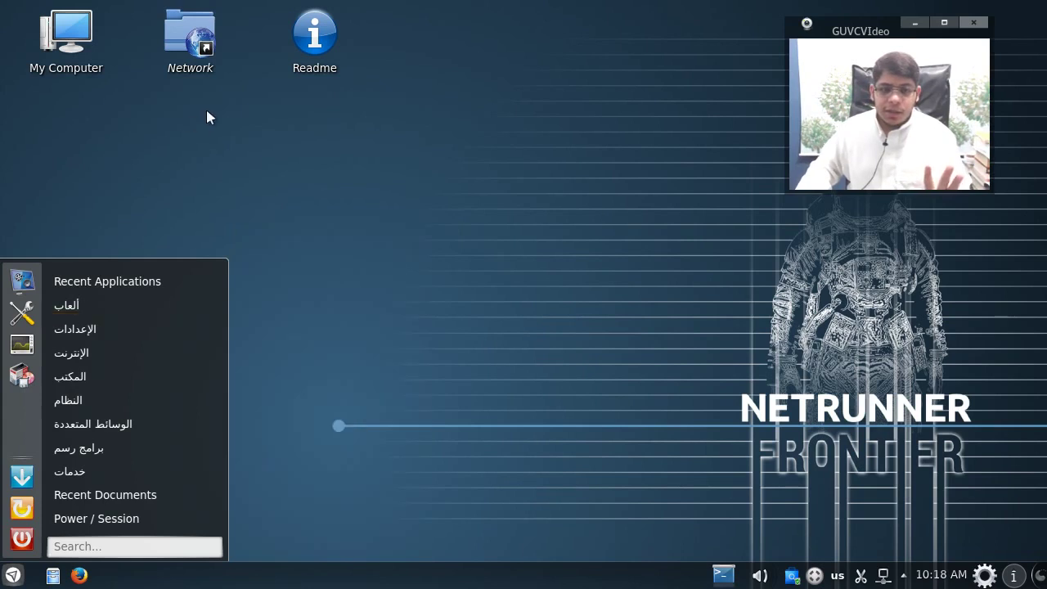
left_click(205, 106)
right_click(264, 152)
Step: Open Desktop Settings and preview the Netrunner Frontier wallpaper
left_click(324, 349)
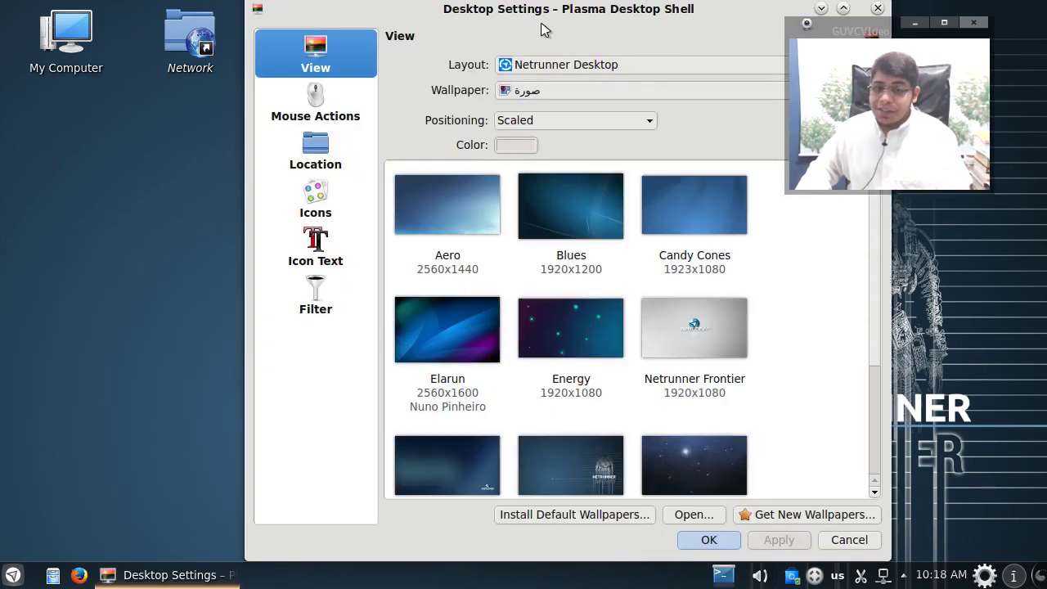
left_click_drag(540, 22, 295, 23)
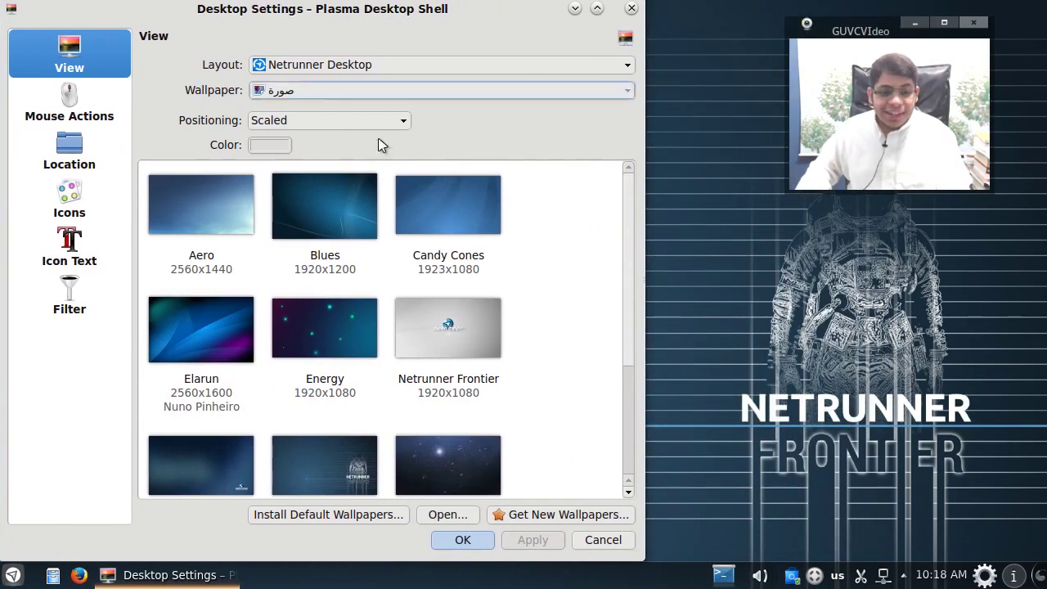
scroll(518, 311, "down", 3)
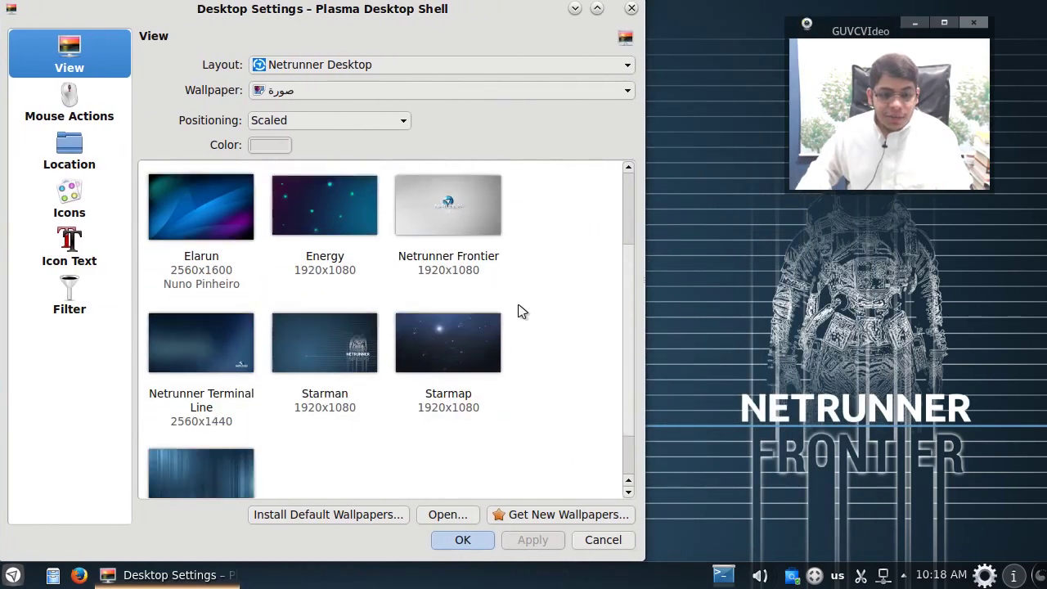
scroll(519, 311, "up", 3)
left_click(500, 335)
left_click(516, 540)
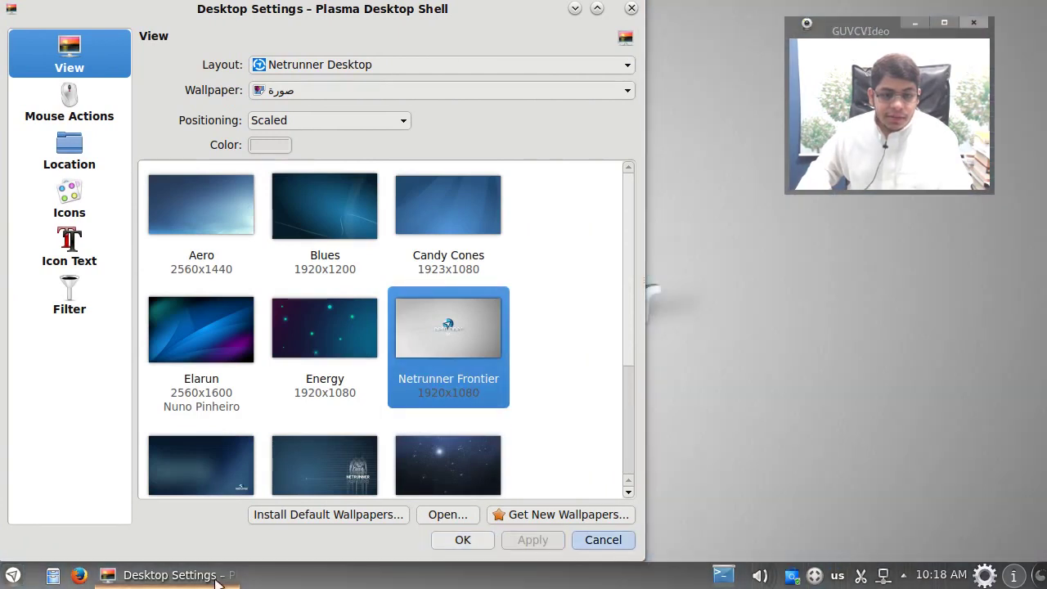
left_click(215, 576)
left_click(217, 581)
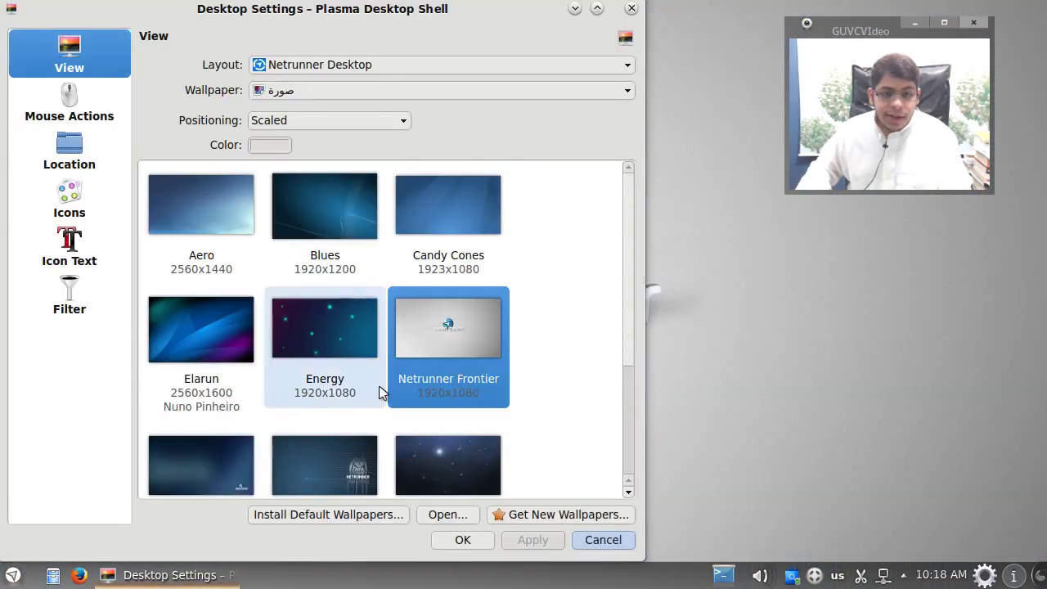
Step: Preview the Blues and Netrunner Terminal Line wallpapers on the desktop
left_click(369, 215)
left_click(509, 541)
left_click(196, 577)
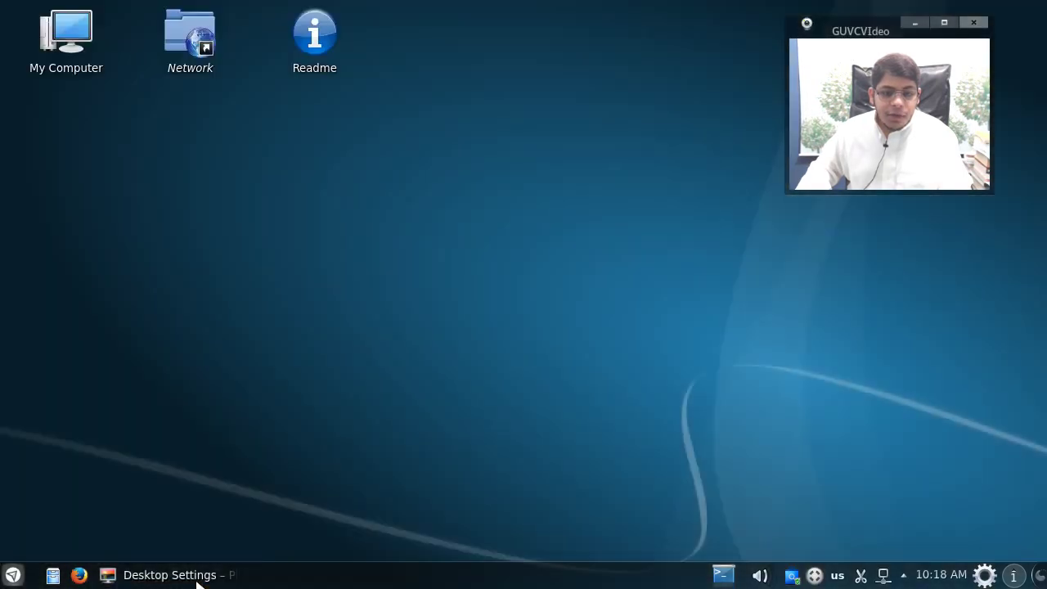
left_click(196, 577)
scroll(480, 437, "down", 3)
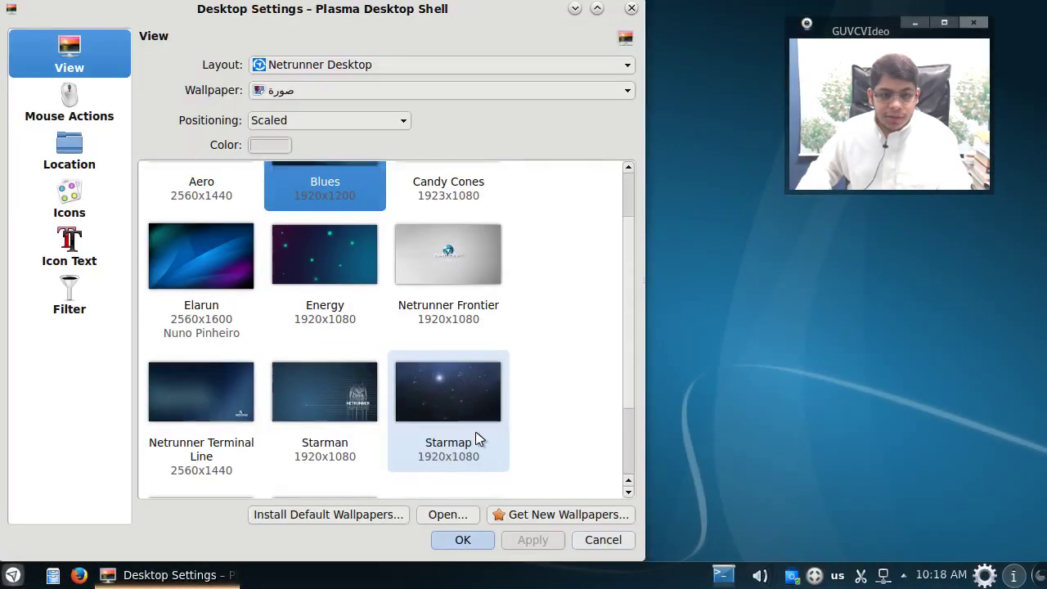
left_click(227, 344)
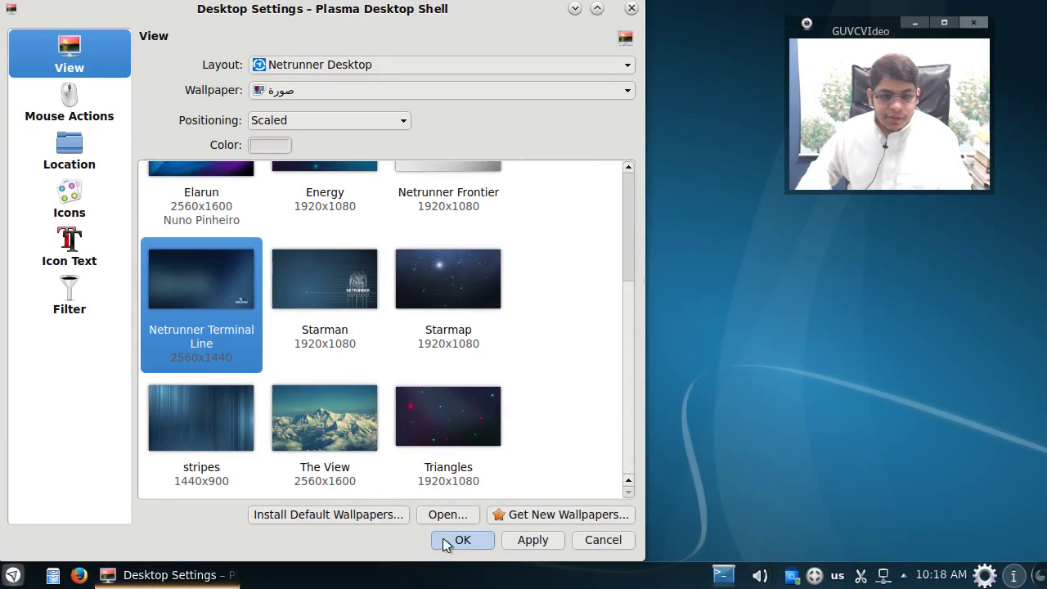
left_click(517, 542)
left_click(211, 577)
left_click(211, 577)
Step: Set Energy as the desktop wallpaper and close Desktop Settings
scroll(330, 409, "up", 4)
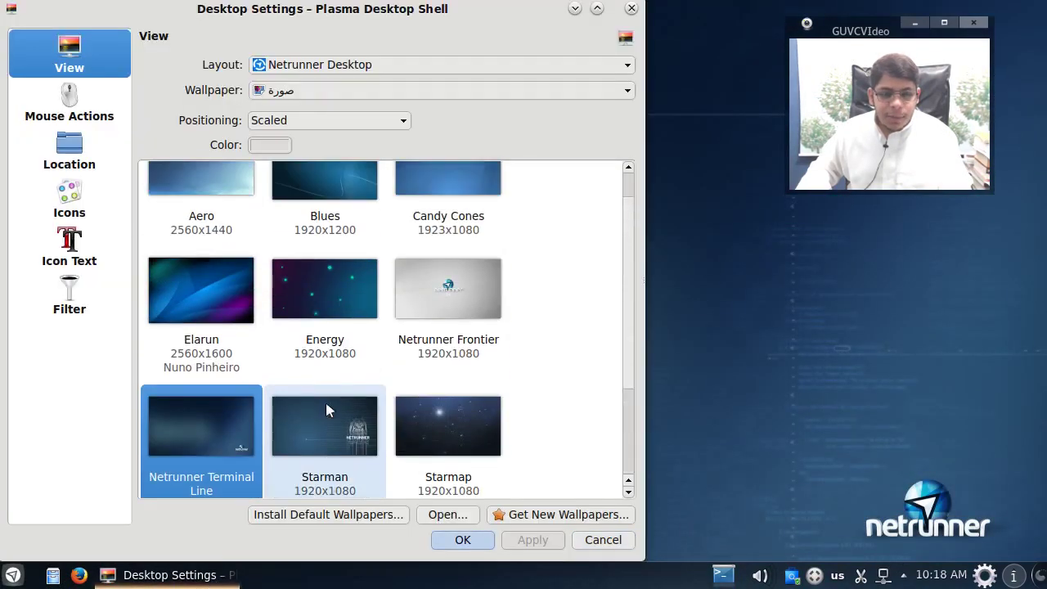
scroll(409, 354, "up", 1)
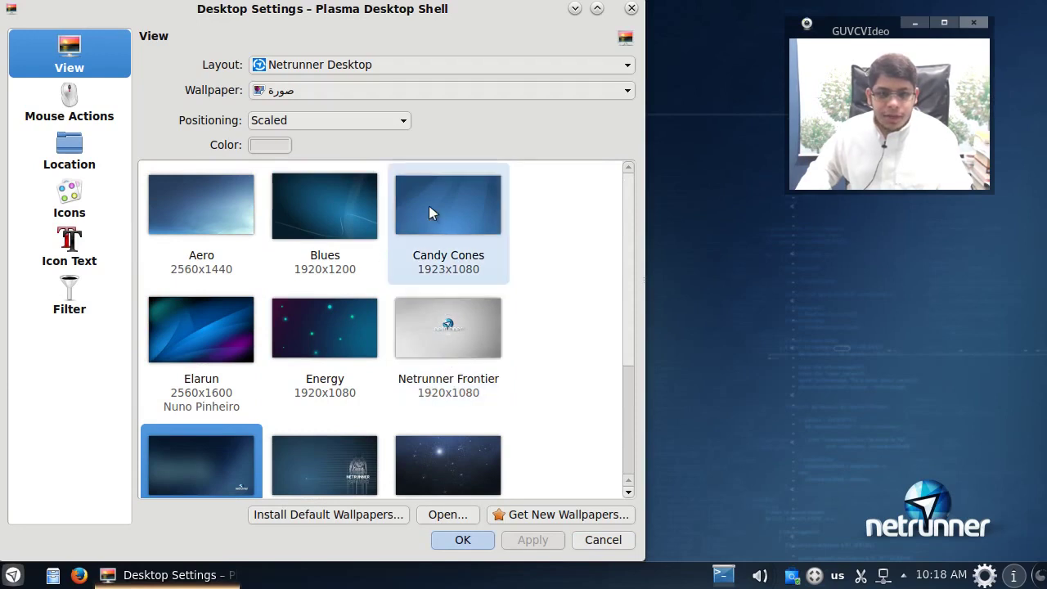
left_click(309, 337)
left_click(490, 540)
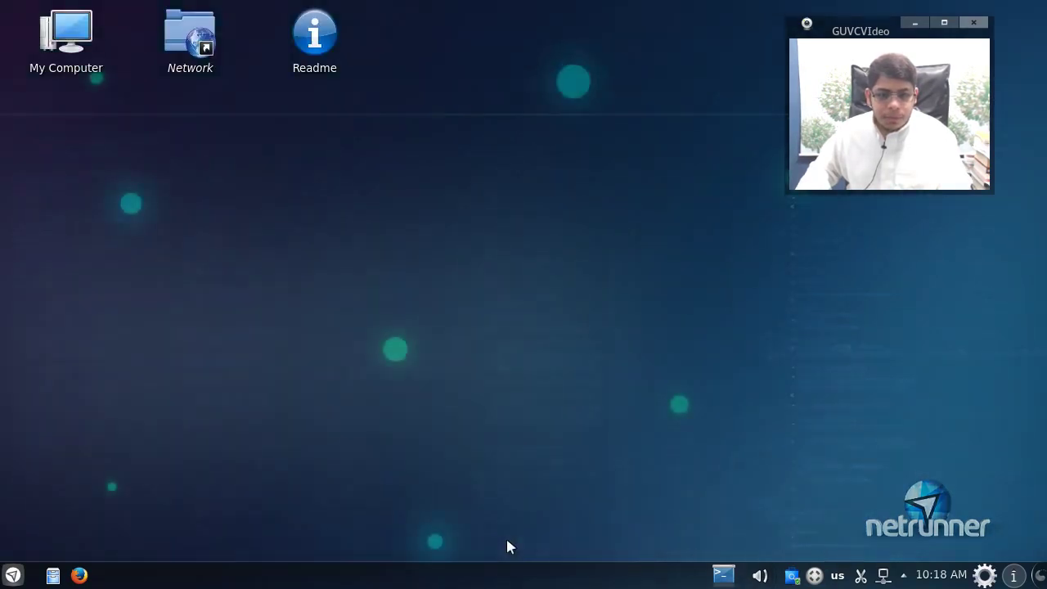